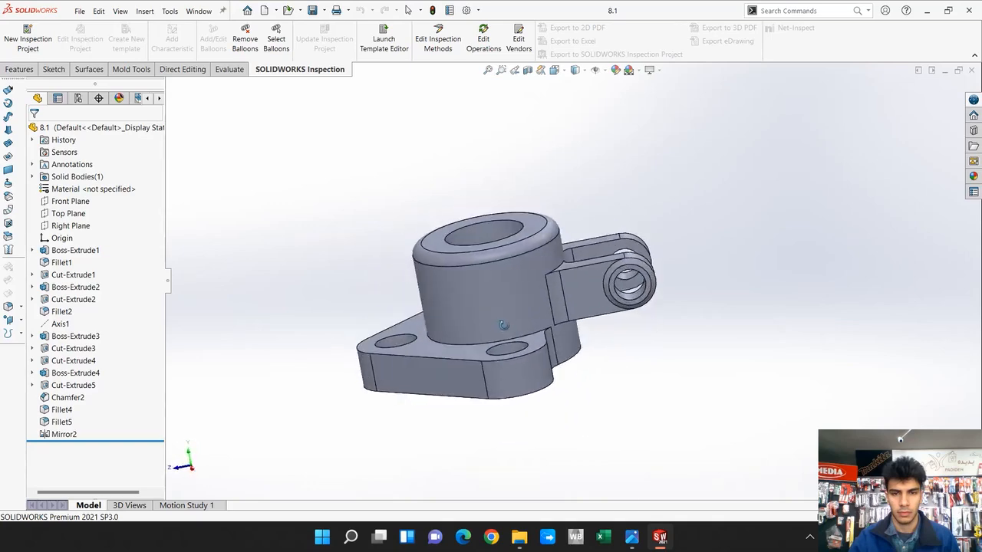
Step: Create a new part document
scroll(642, 217, down, 4)
middle_drag(603, 333, 601, 222)
key(f)
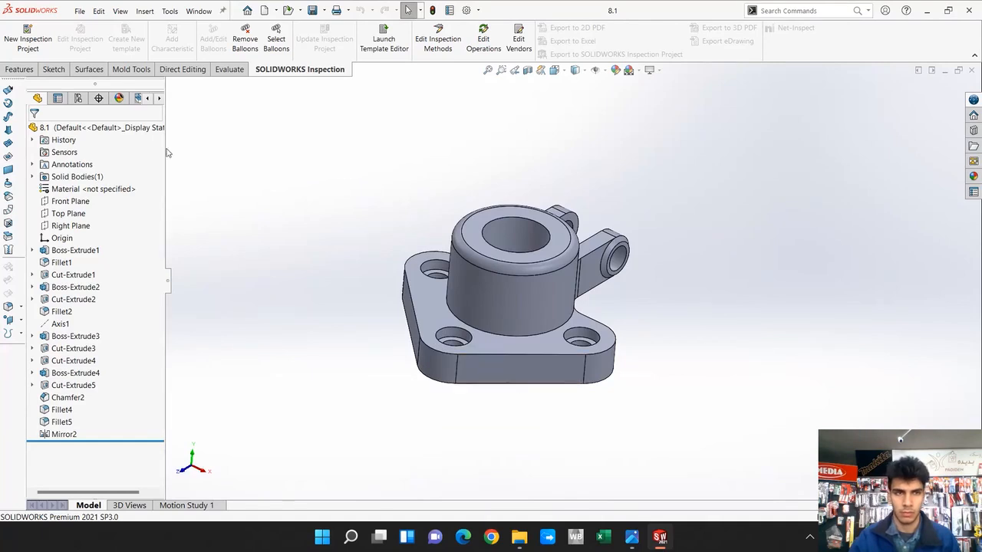
click(78, 12)
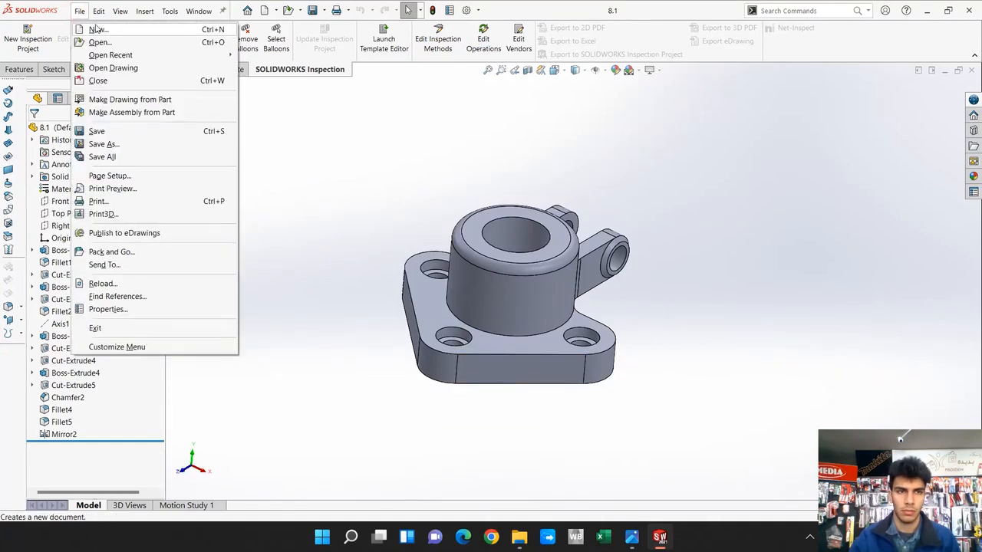
click(96, 29)
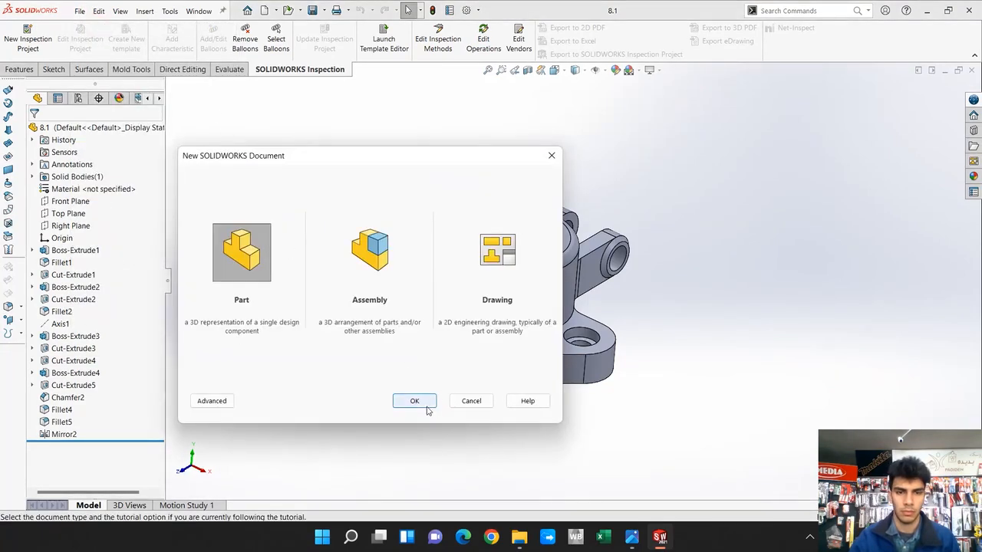
click(416, 403)
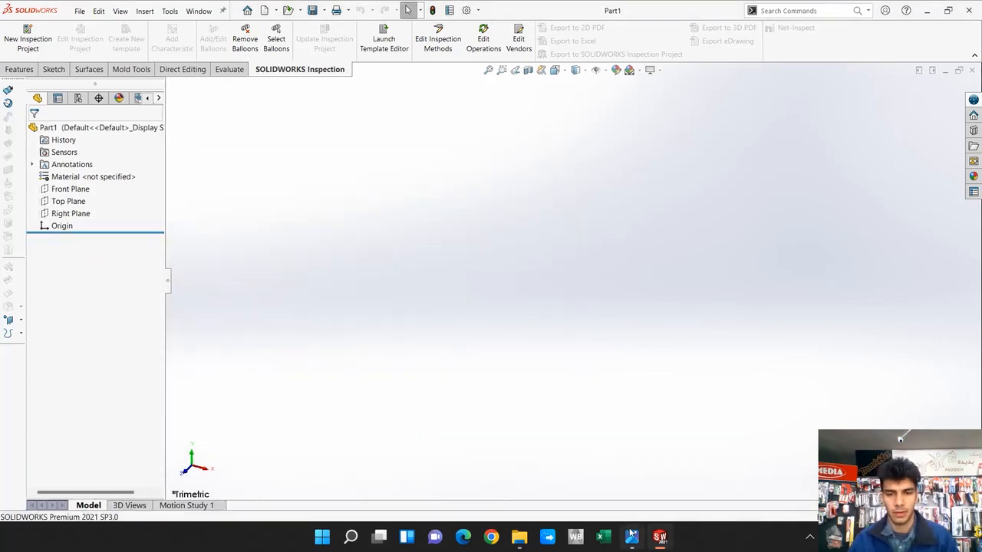
Step: Switch to the image viewer and examine the top view dimensions in the 8.1.JPG reference drawing, then return to SOLIDWORKS
click(589, 486)
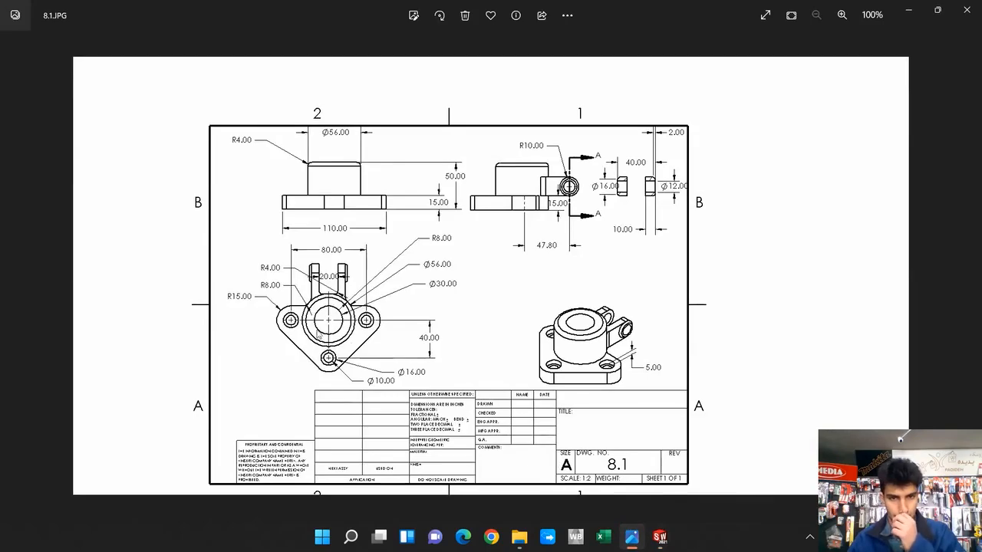
scroll(317, 337, up, 5)
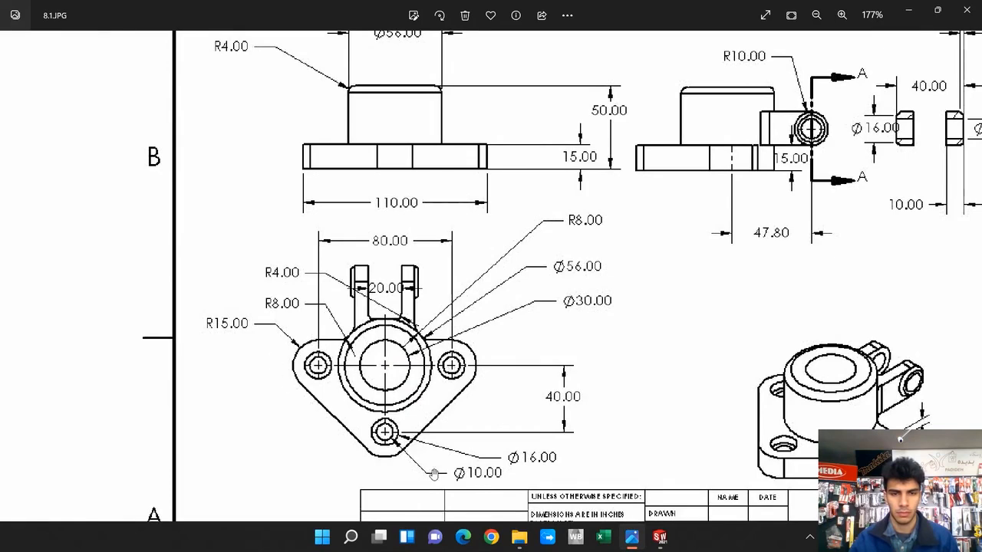
click(908, 10)
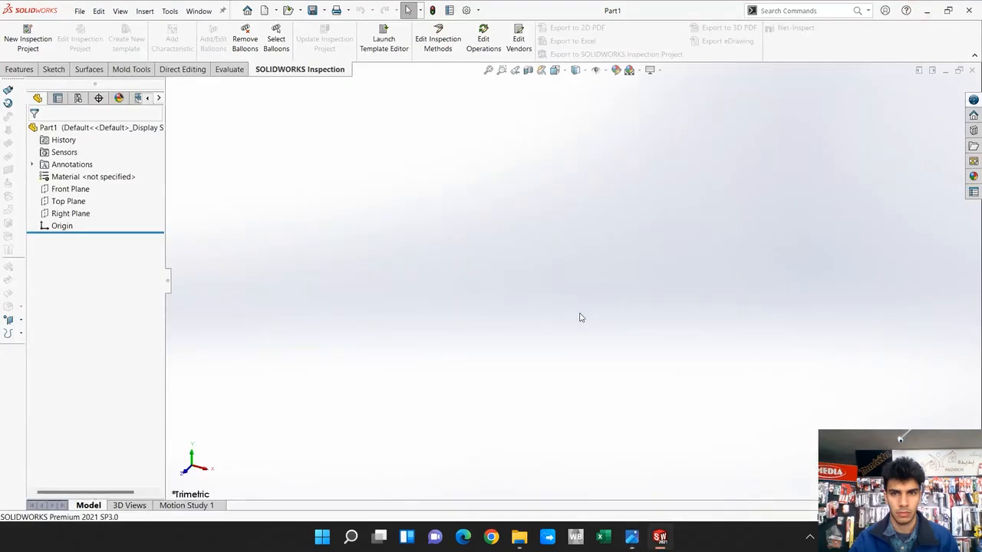
Step: Start a sketch on the Top Plane and draw a circle about 116 mm in diameter centred on the origin
click(46, 69)
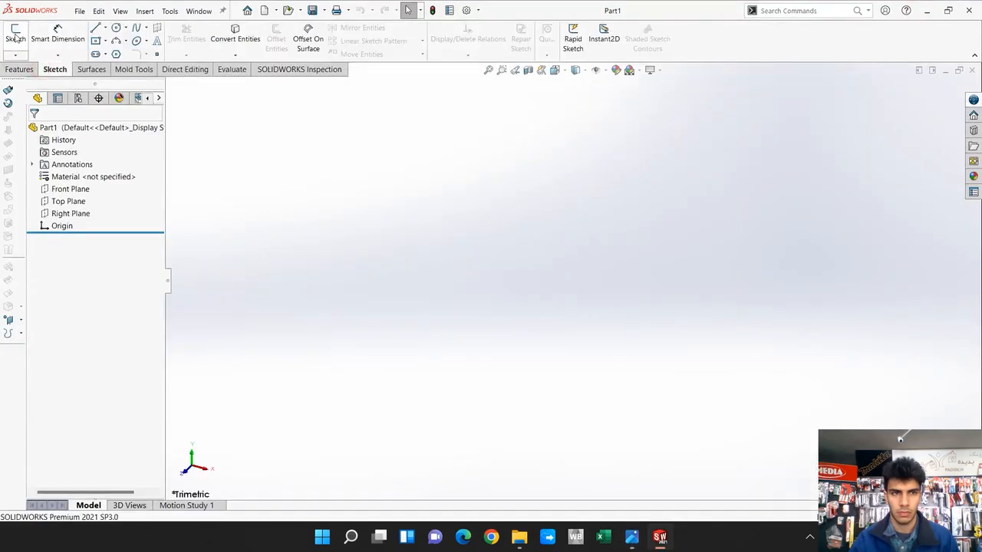
click(16, 36)
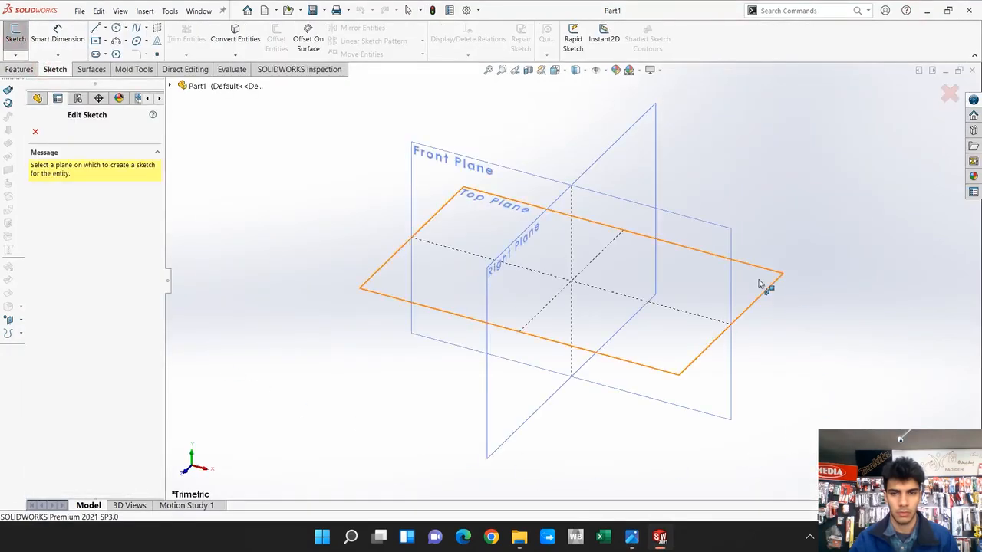
click(762, 283)
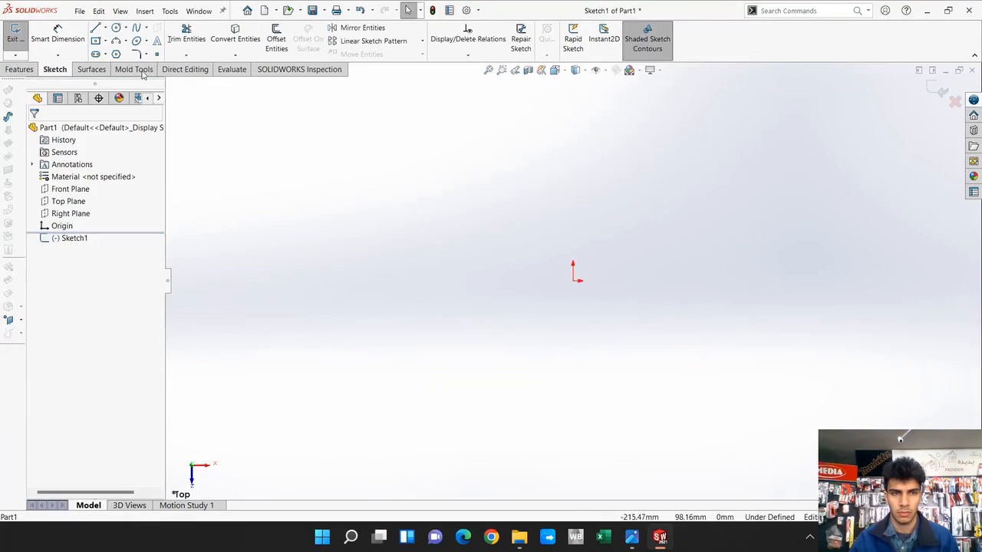
click(116, 28)
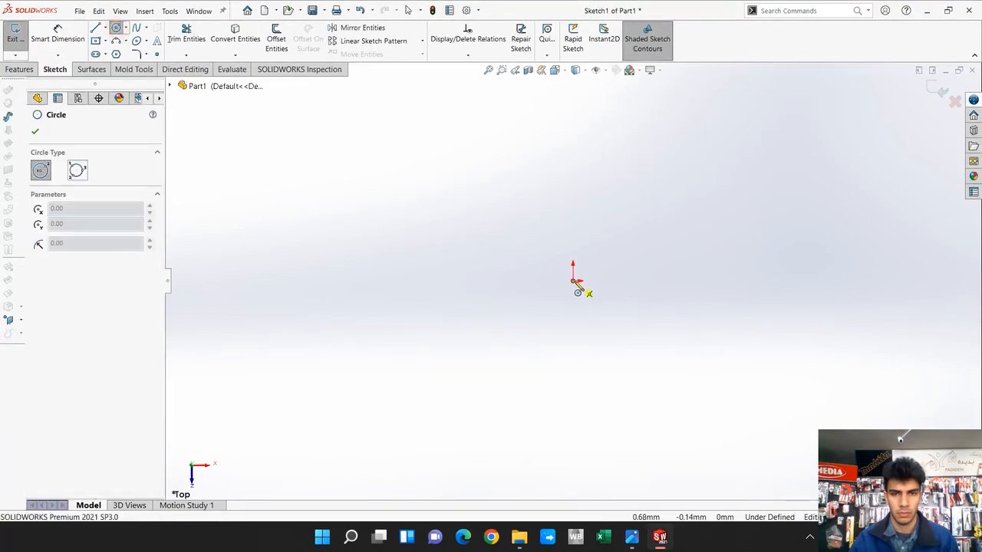
click(575, 281)
click(664, 219)
Step: Dimension the circle's diameter as 56 mm
click(57, 34)
click(647, 201)
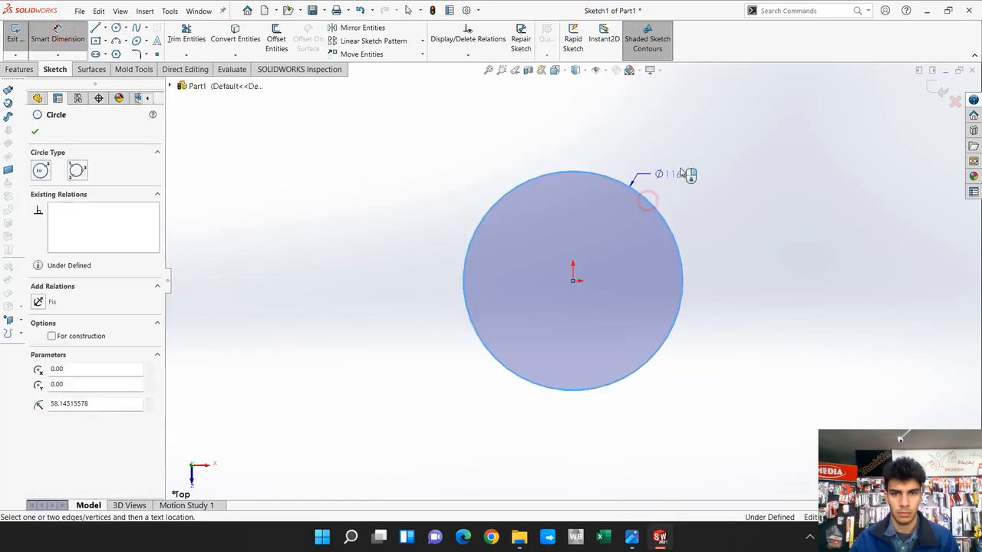
click(714, 144)
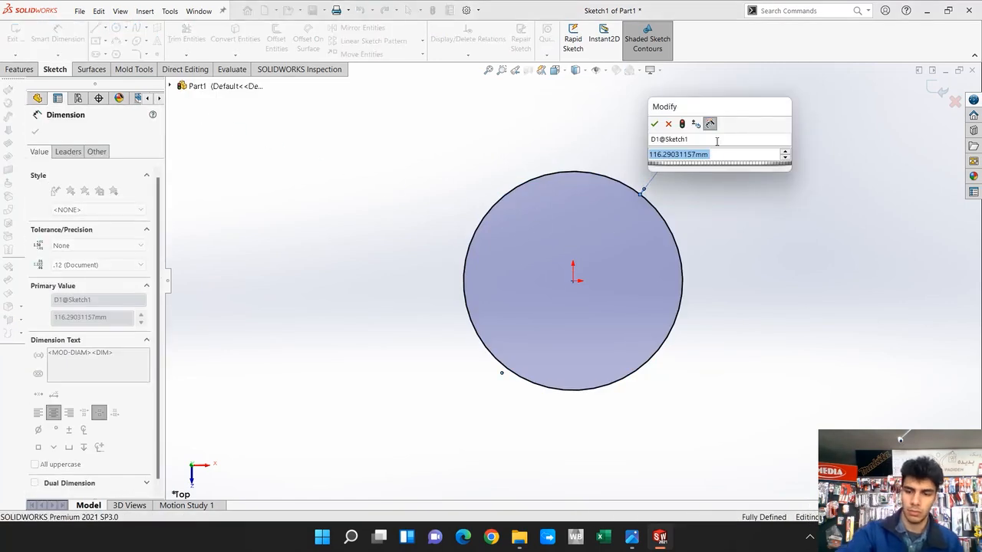
text(56)
key(Return)
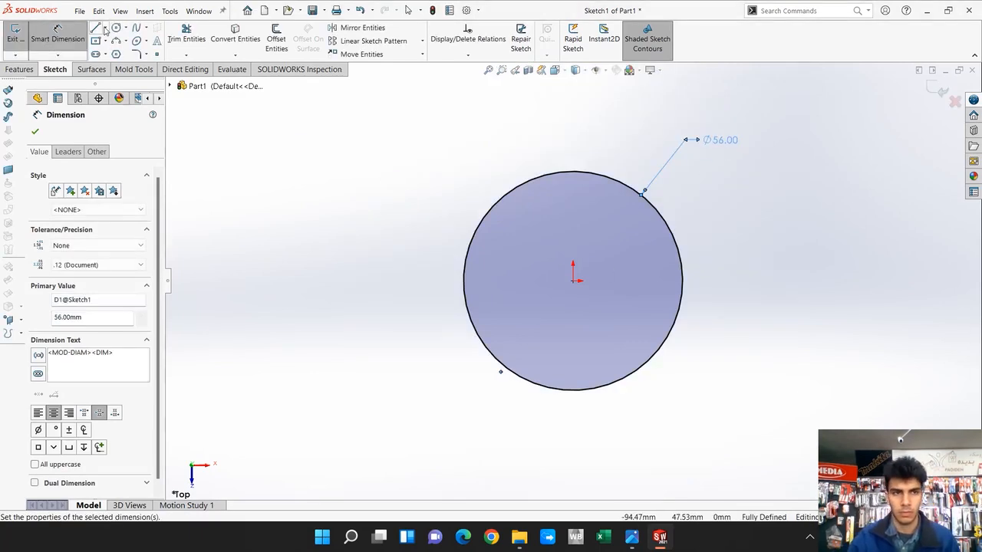
Step: Draw a horizontal centerline about 66 mm long from the origin towards the right, past the circle
click(105, 29)
click(123, 48)
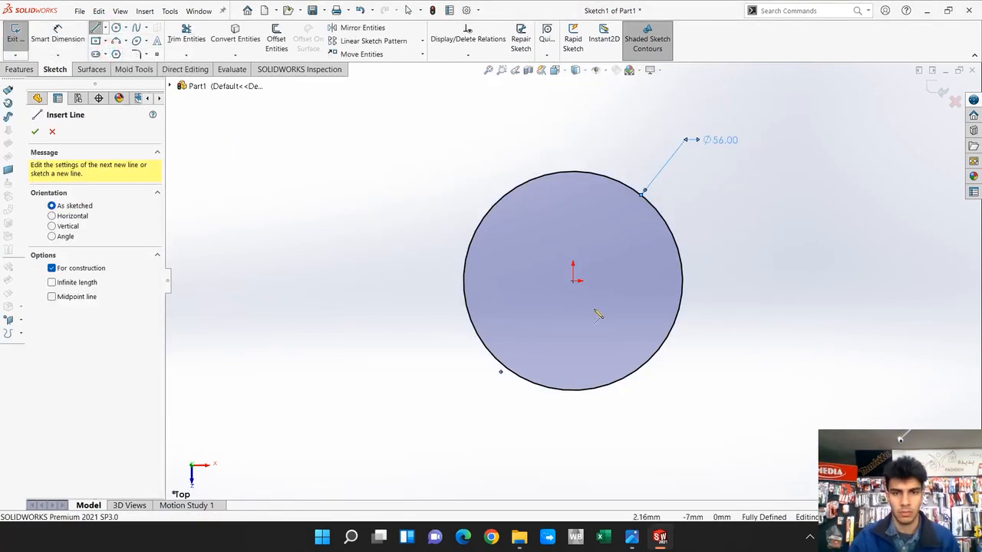
click(573, 281)
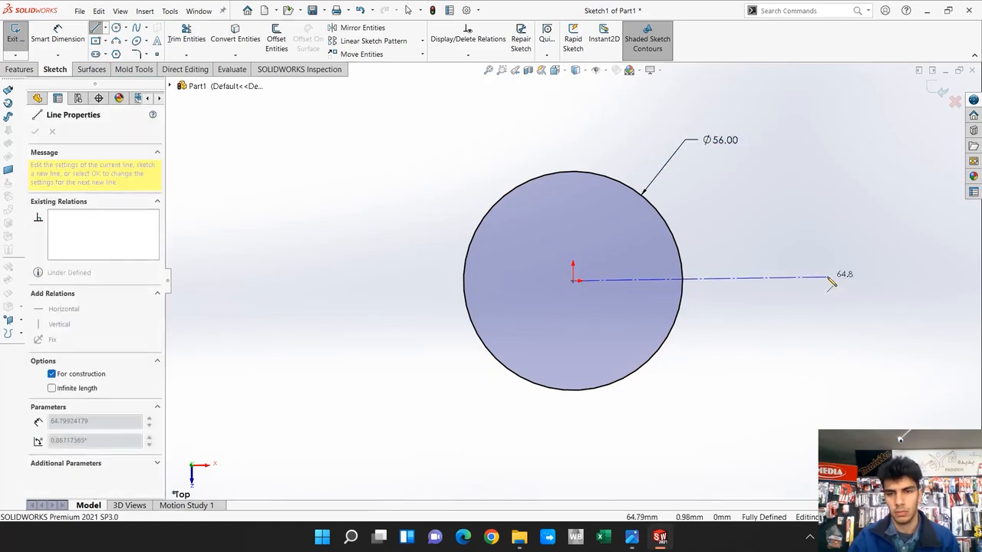
click(833, 281)
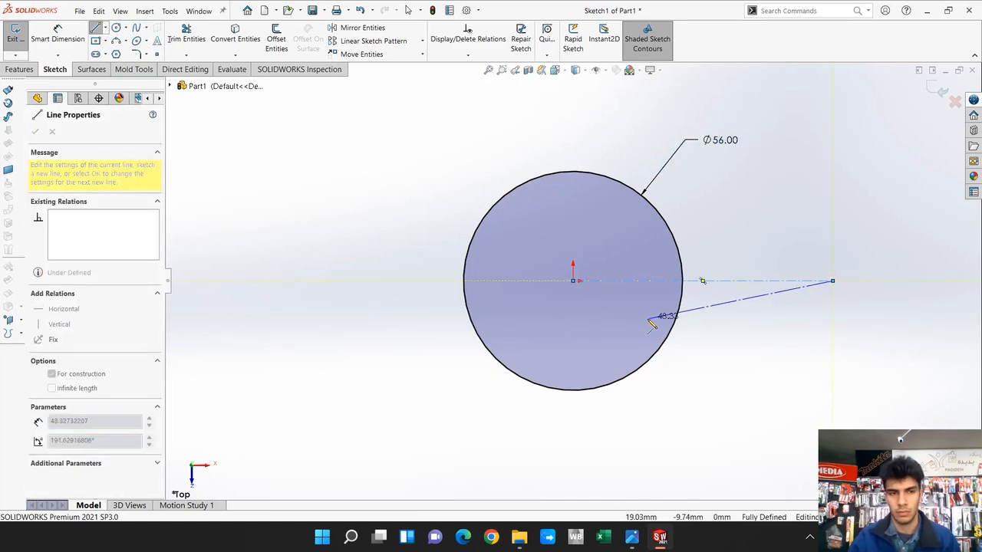
key(Escape)
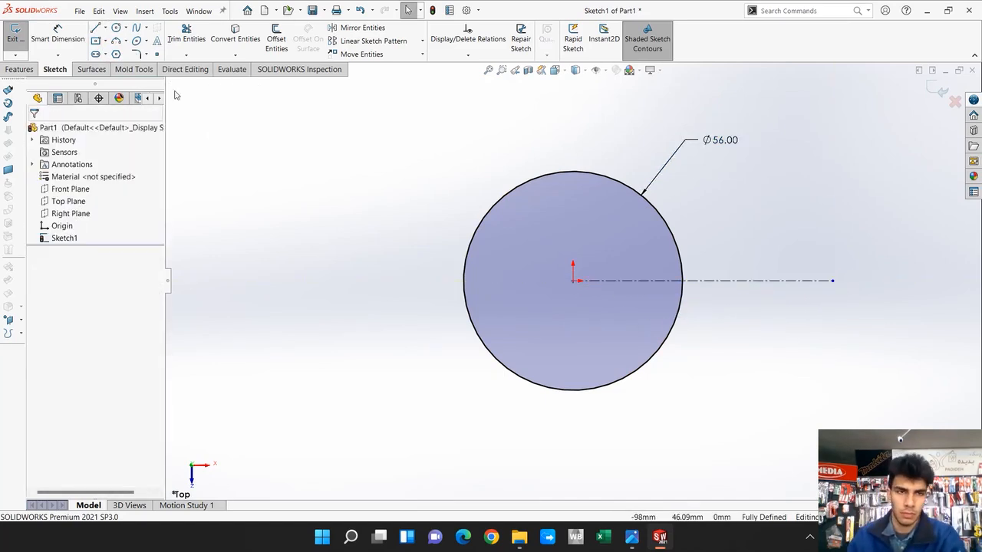
Step: Draw a second horizontal centerline about 74 mm long from the origin towards the left, past the circle
click(107, 26)
click(122, 50)
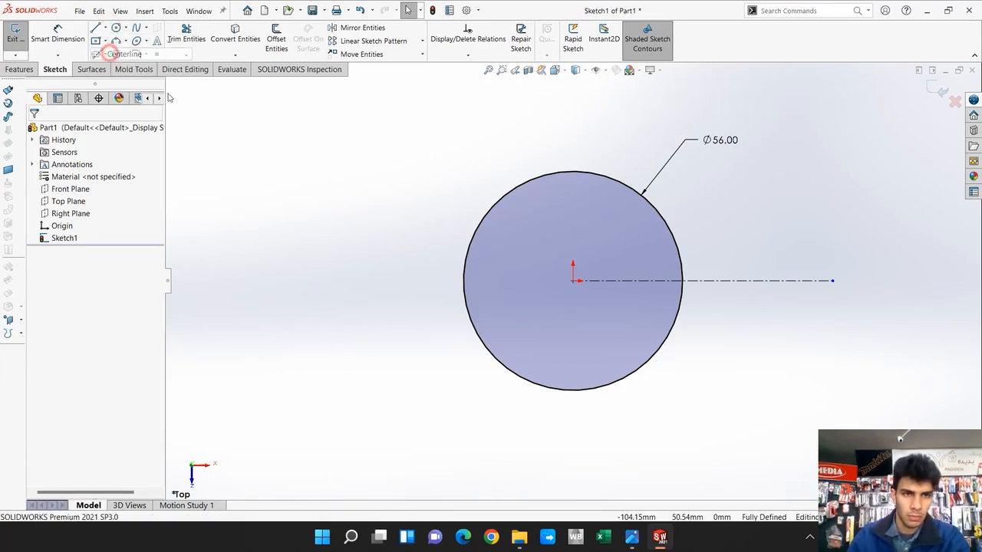
click(574, 281)
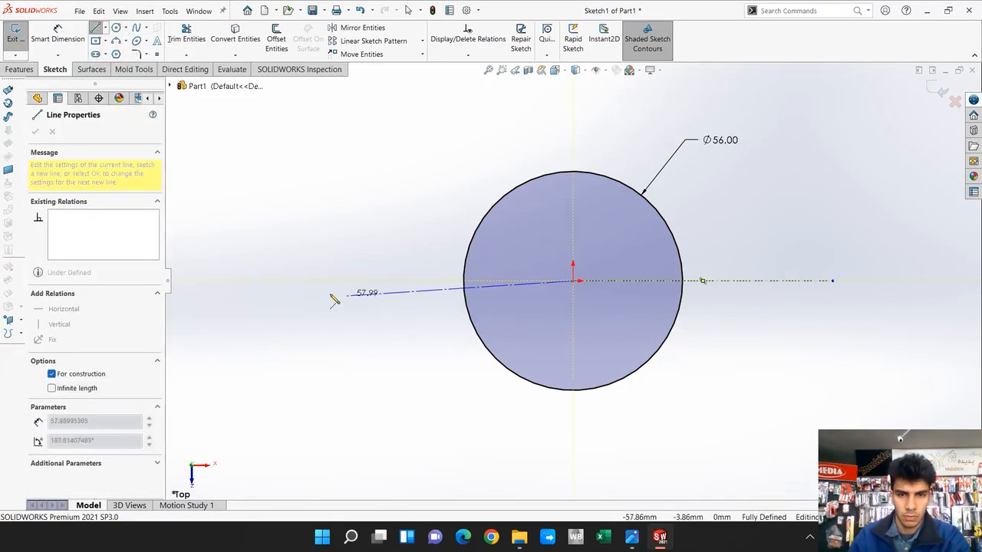
click(284, 281)
key(Escape)
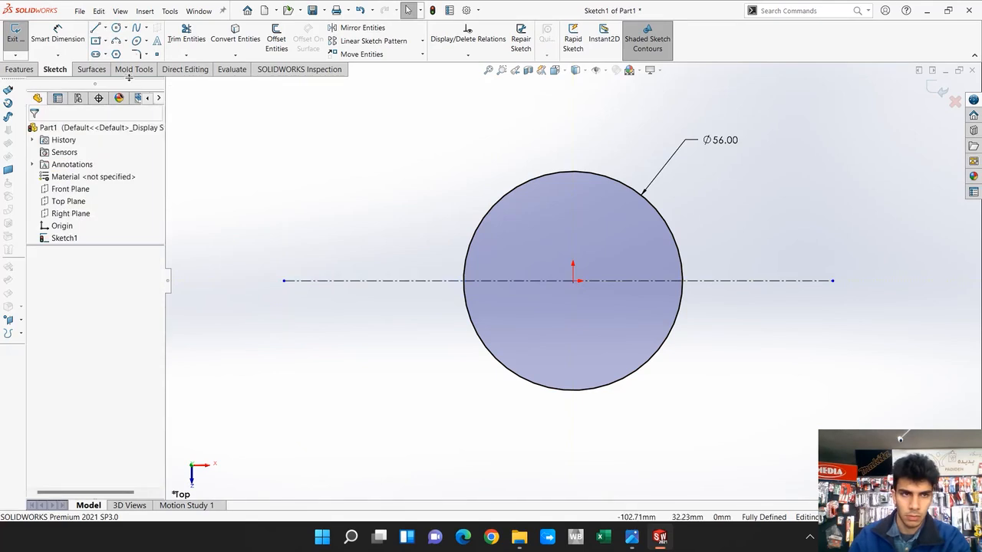
Step: Draw a vertical centerline about 50 mm long from the origin downward, past the circle
click(108, 27)
click(122, 50)
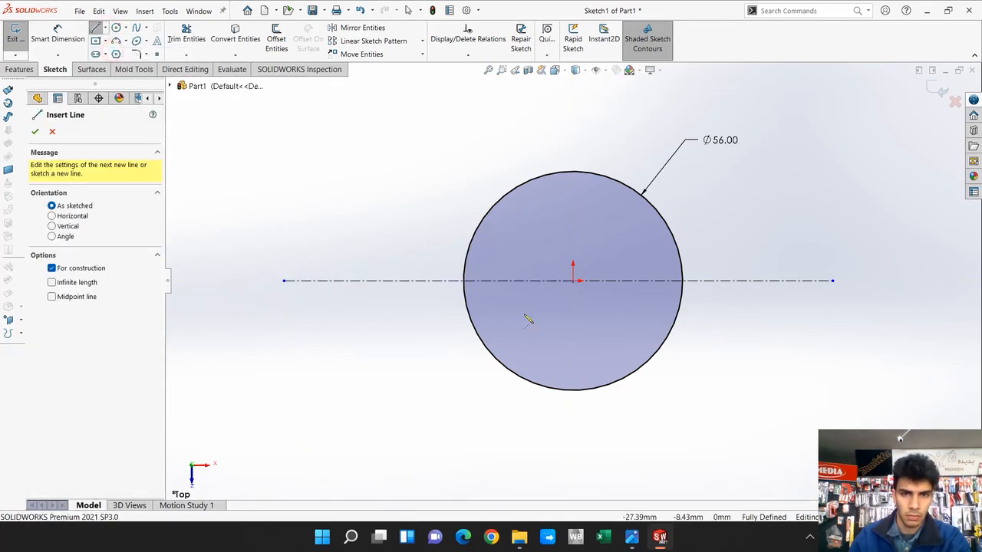
click(573, 281)
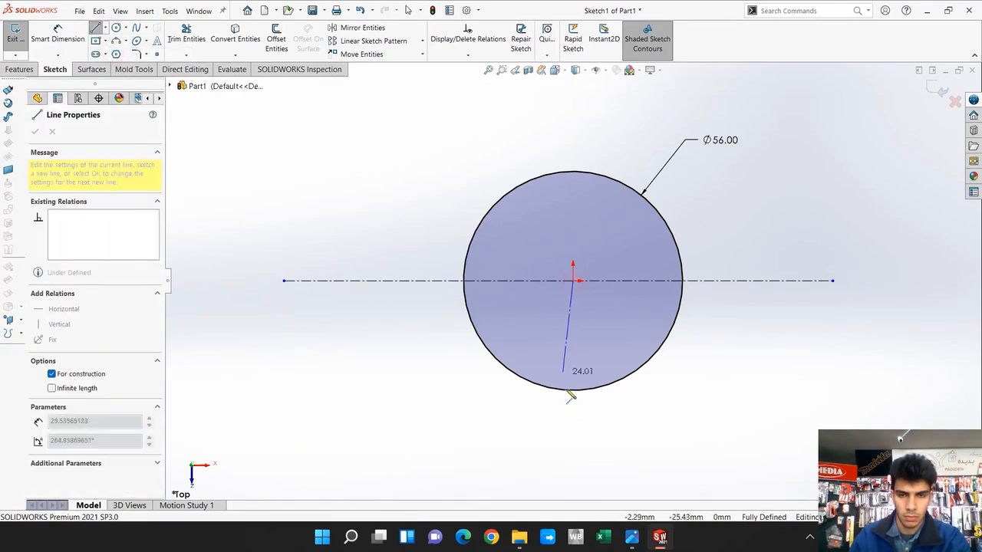
click(574, 479)
key(Escape)
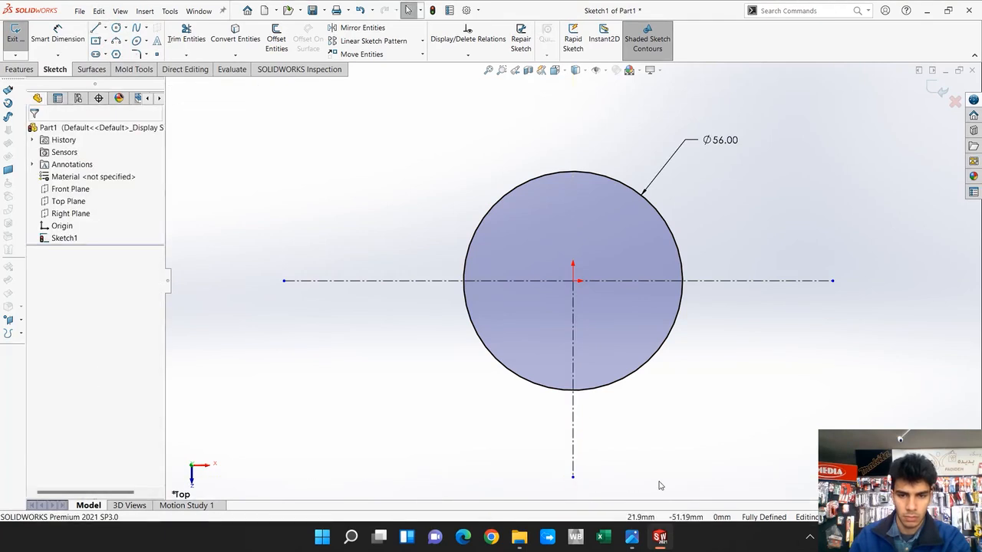
Step: Dimension the right horizontal centerline's length as 40 mm
click(58, 34)
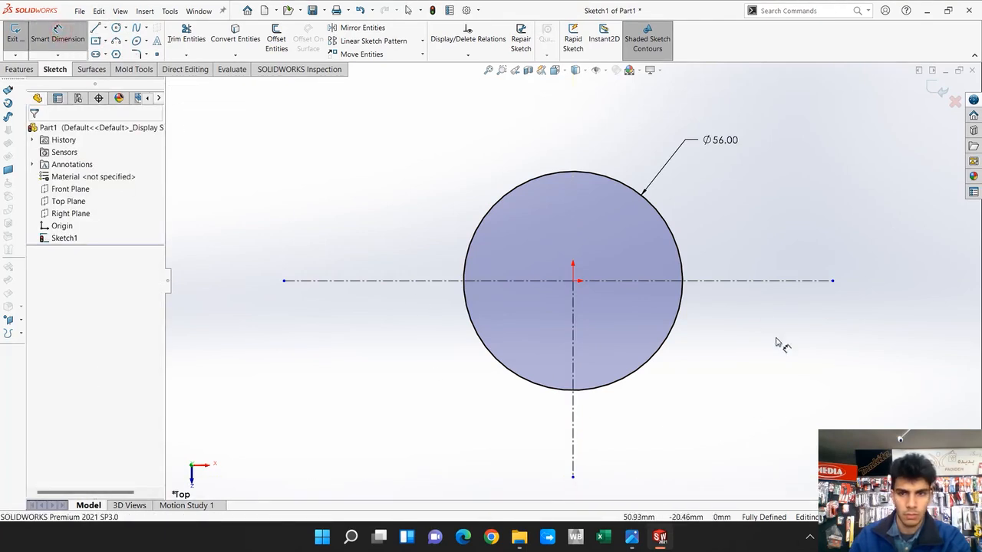
click(739, 280)
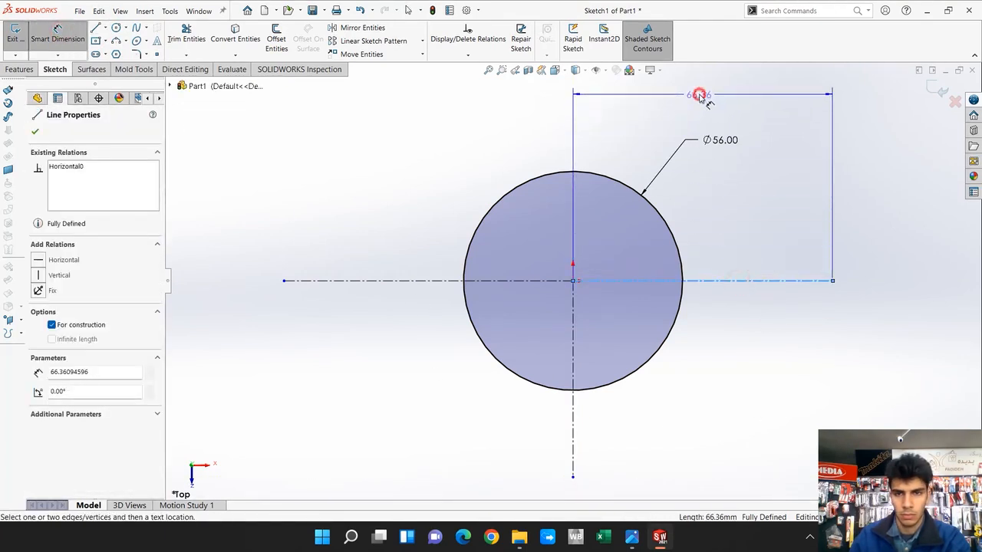
click(698, 95)
text(40)
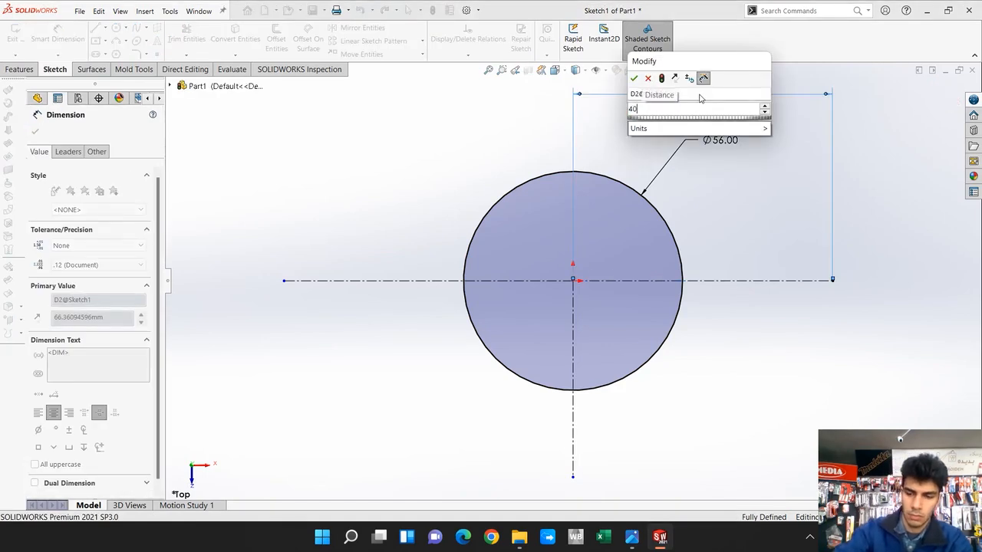
key(Return)
Step: Dimension the left horizontal centerline's length as 40 mm
click(376, 281)
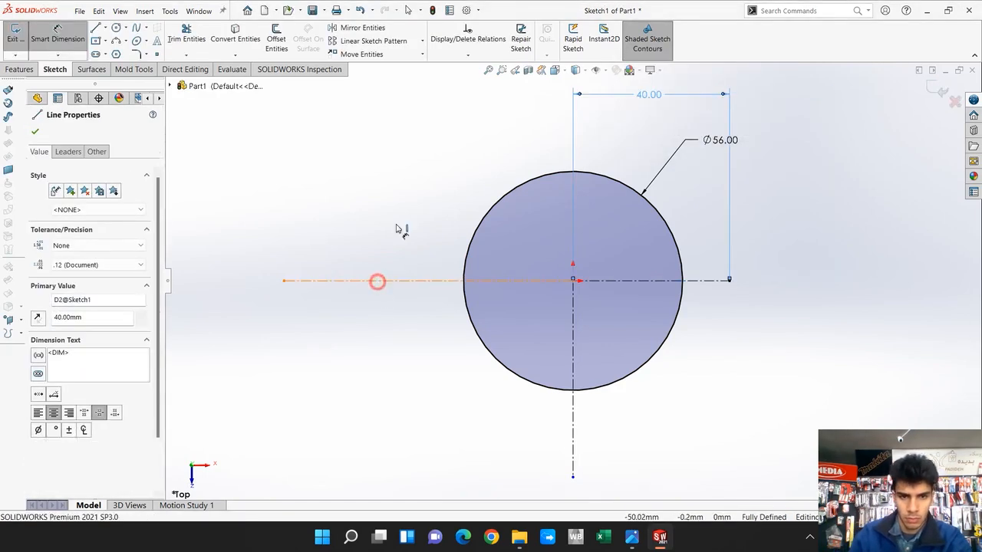
click(438, 97)
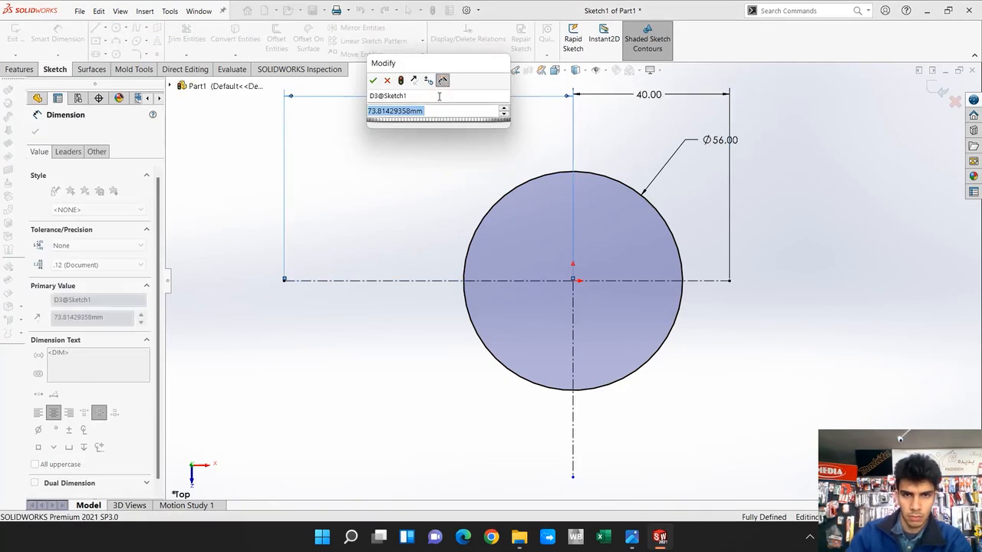
text(40)
key(Return)
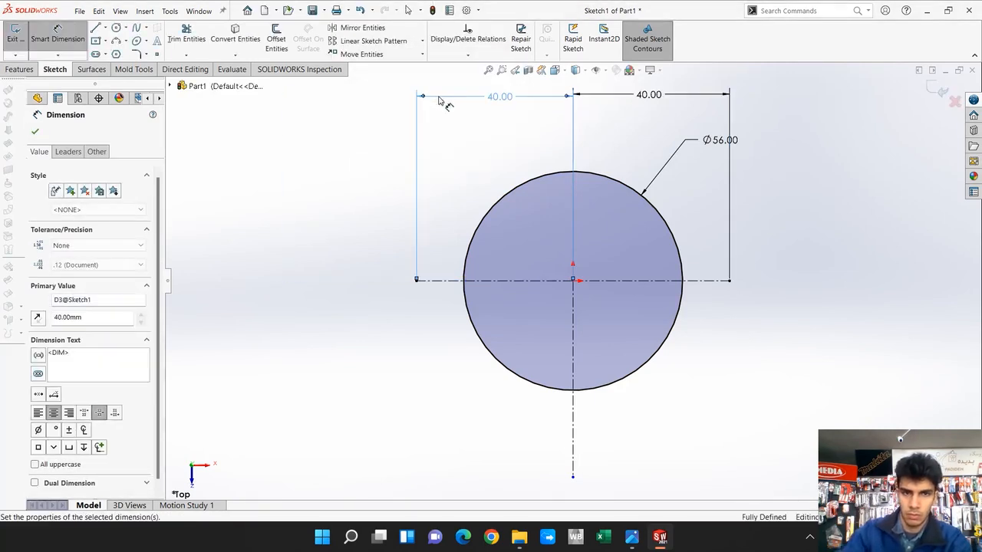
Step: Dimension the vertical centerline's length as 40 mm and leave the dimension tool
click(574, 418)
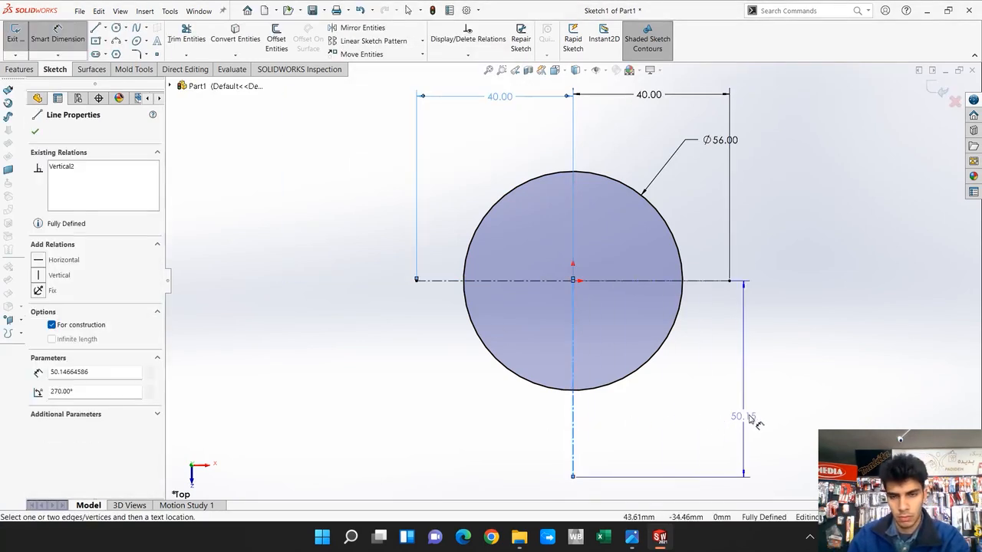
click(748, 415)
text(40)
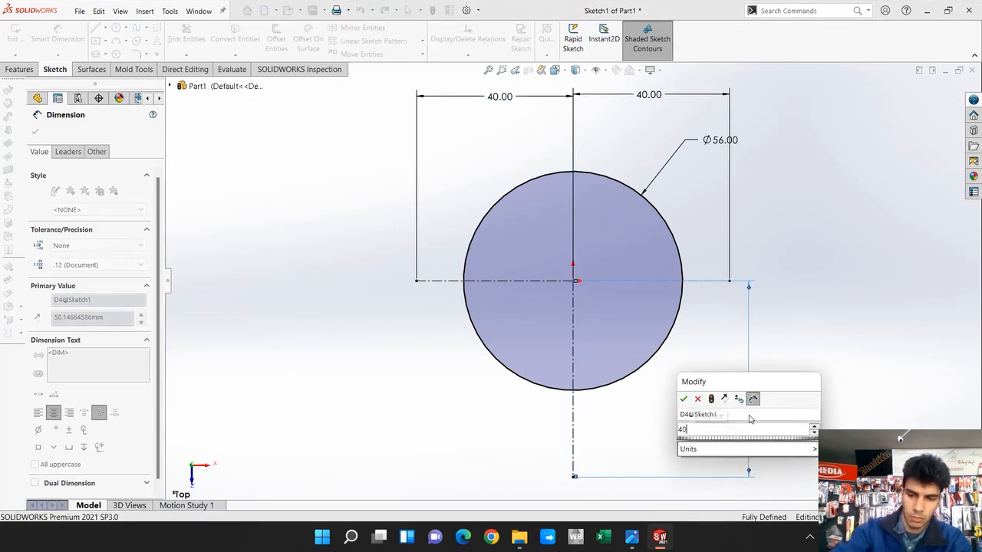
key(Return)
key(Escape)
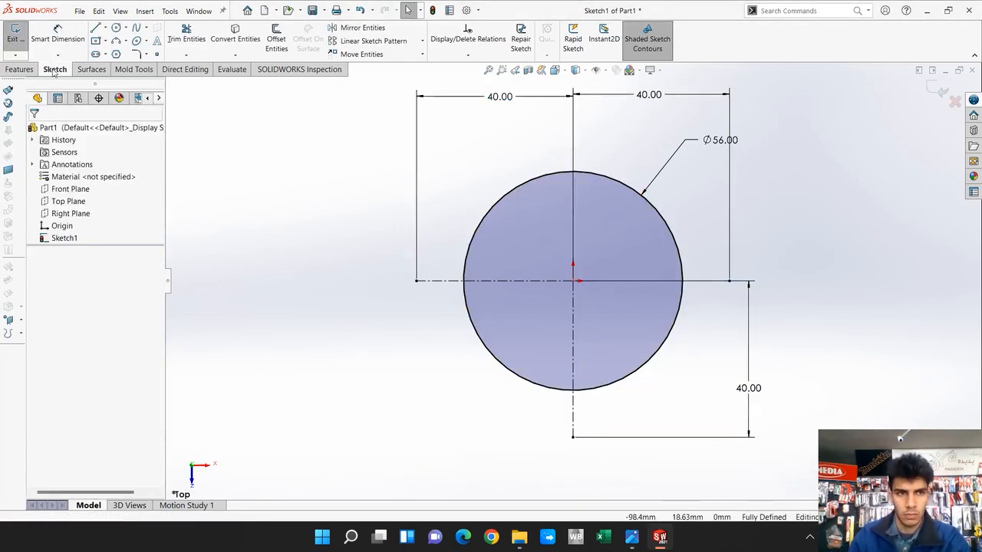
Step: Draw a circle with a radius of about 7 mm centred on the outer end of the right horizontal centerline
click(115, 28)
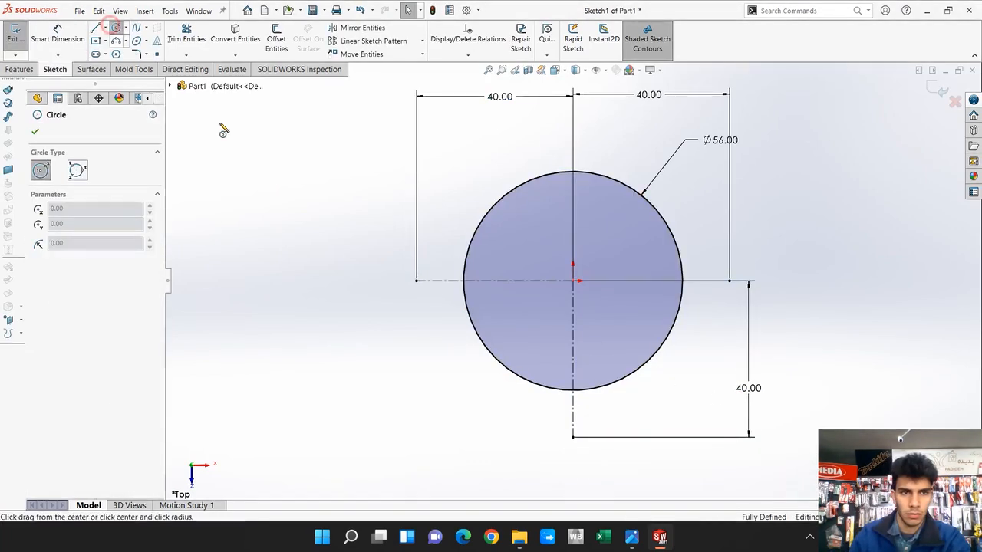
click(729, 281)
click(752, 264)
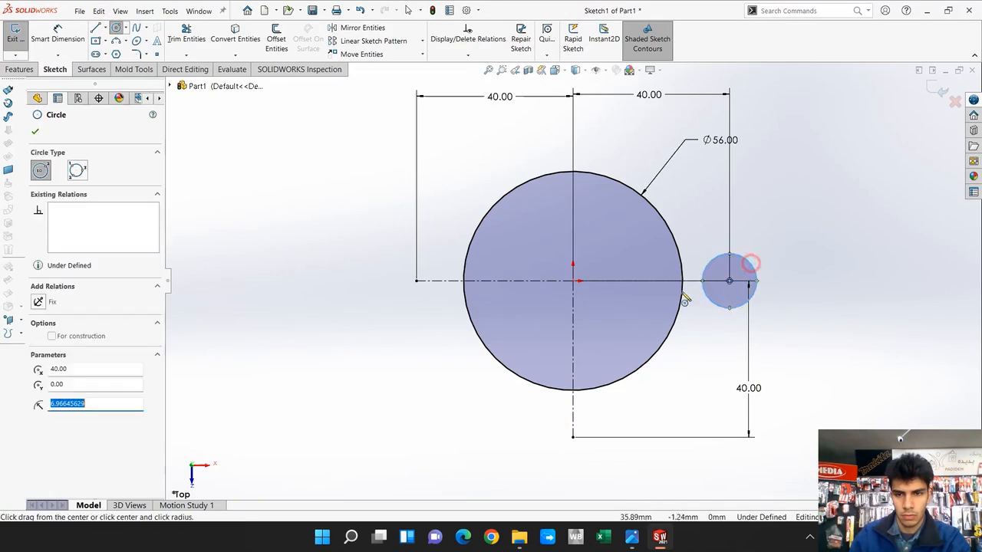
Step: Draw circles with a radius of about 6 mm centred on the outer ends of the left horizontal and the vertical centerlines
click(416, 280)
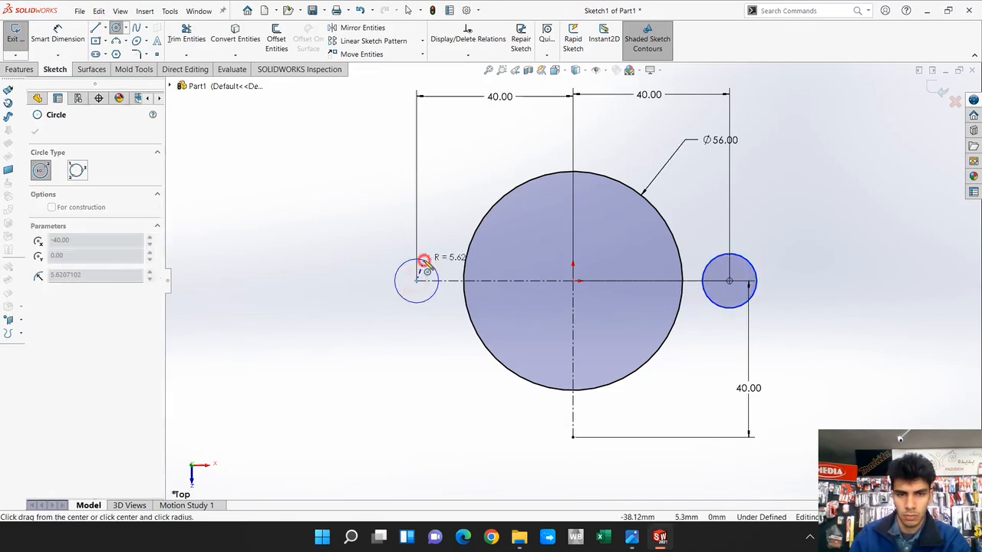
click(430, 264)
click(572, 437)
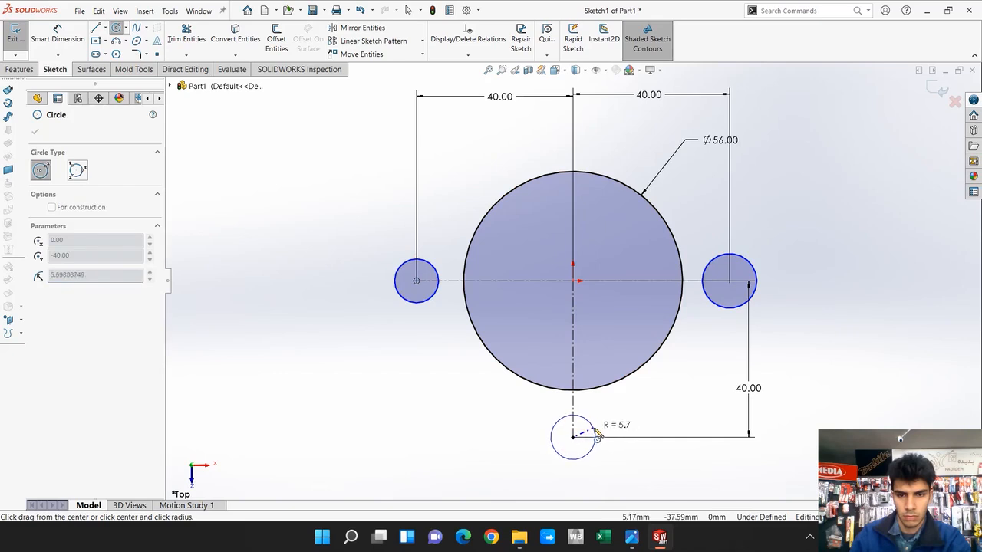
click(591, 424)
Step: Dimension the left small circle's diameter as 10 mm and leave the dimension tool
click(56, 40)
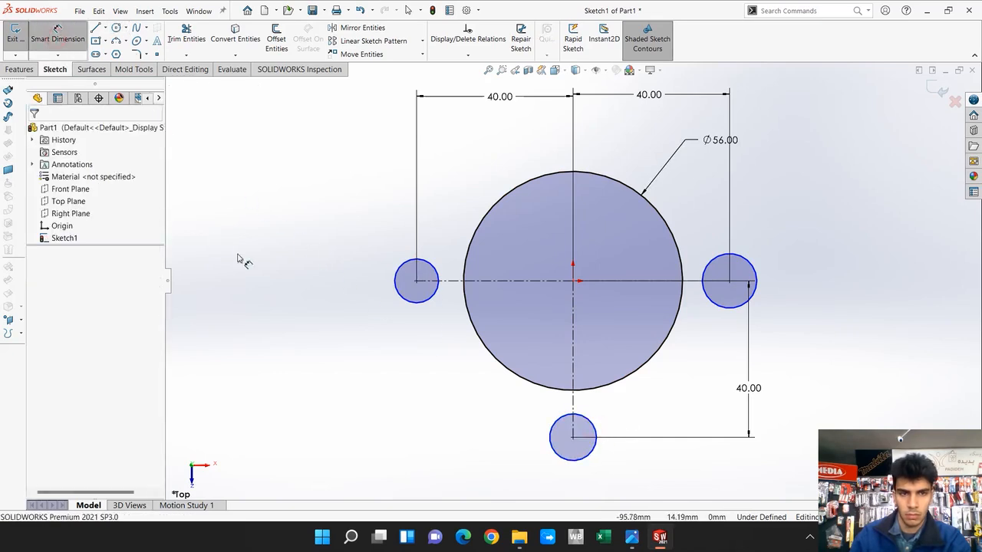
click(401, 292)
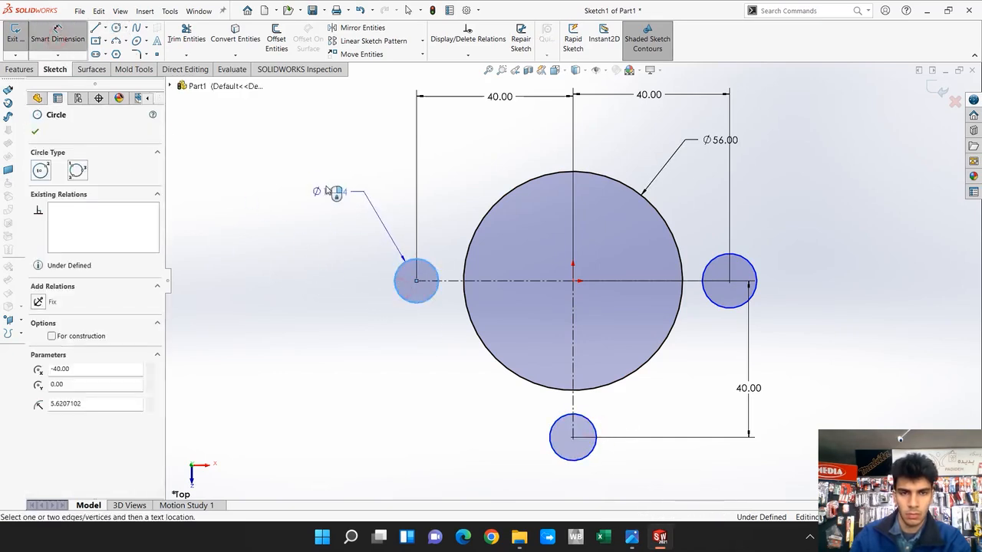
click(315, 170)
text(10)
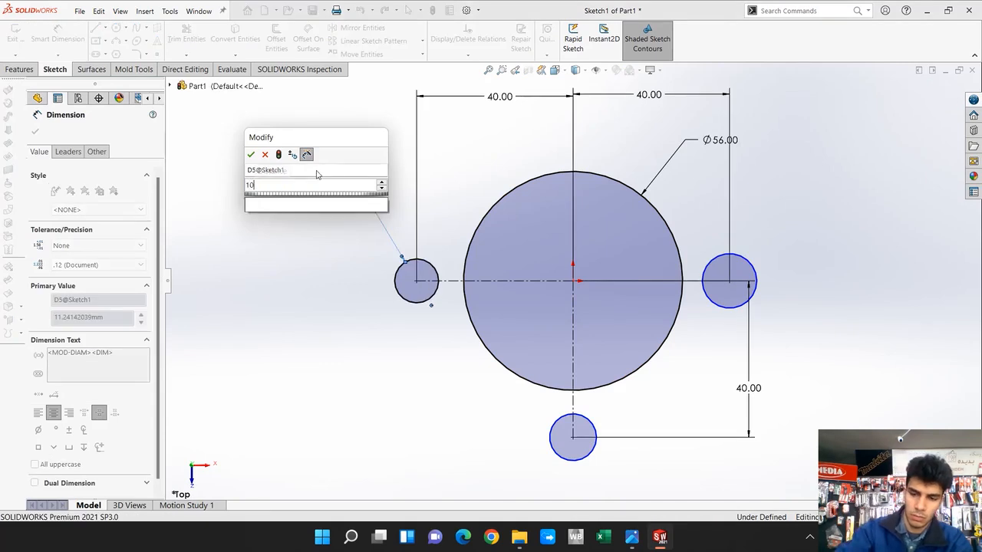
key(Return)
key(Escape)
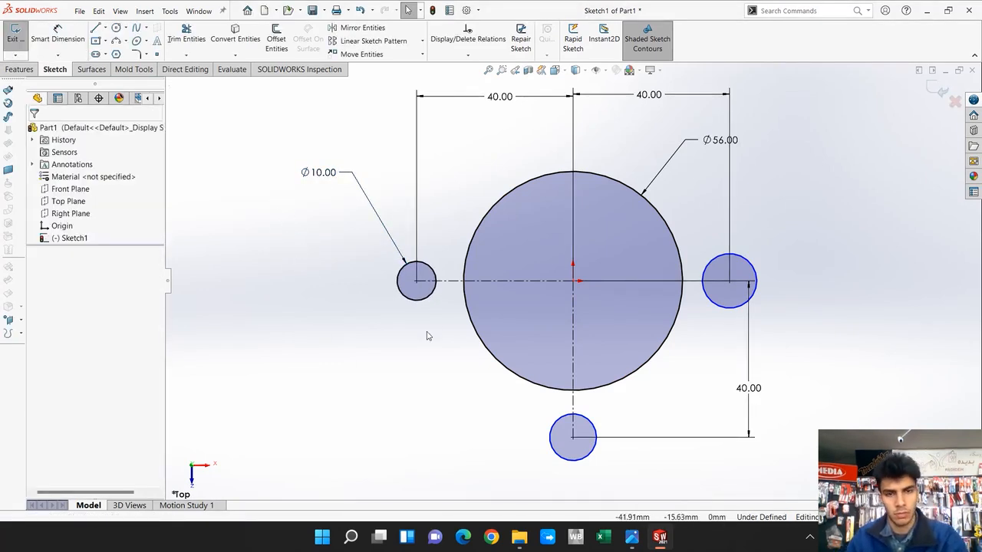
Step: Make the three small circles at the centerline ends equal in size with an Equal relation
click(420, 300)
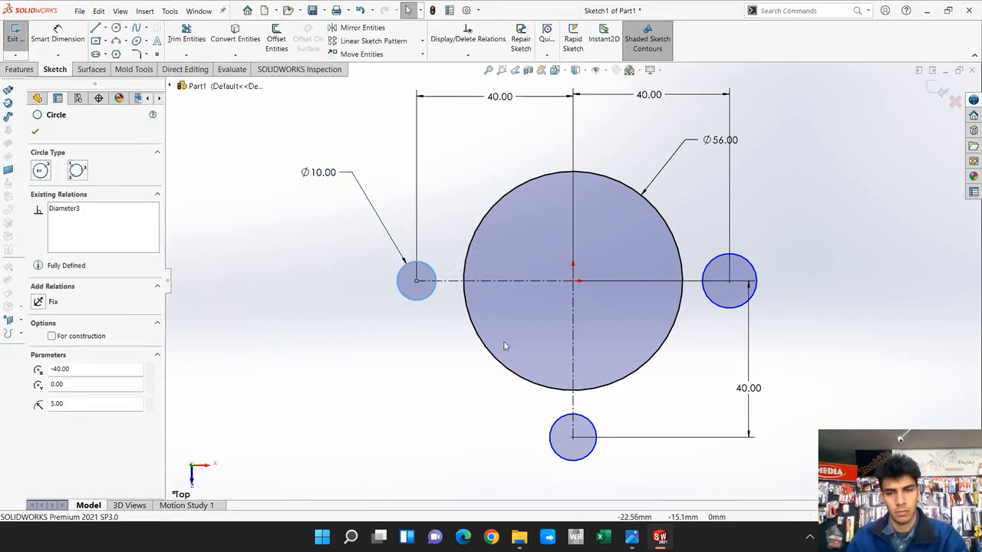
ctrl+click(721, 306)
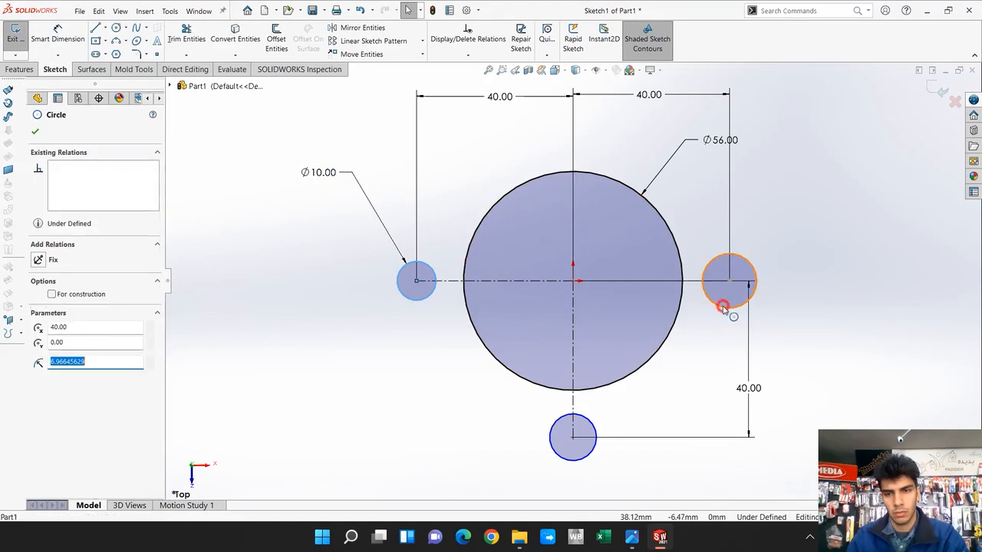
ctrl+click(589, 426)
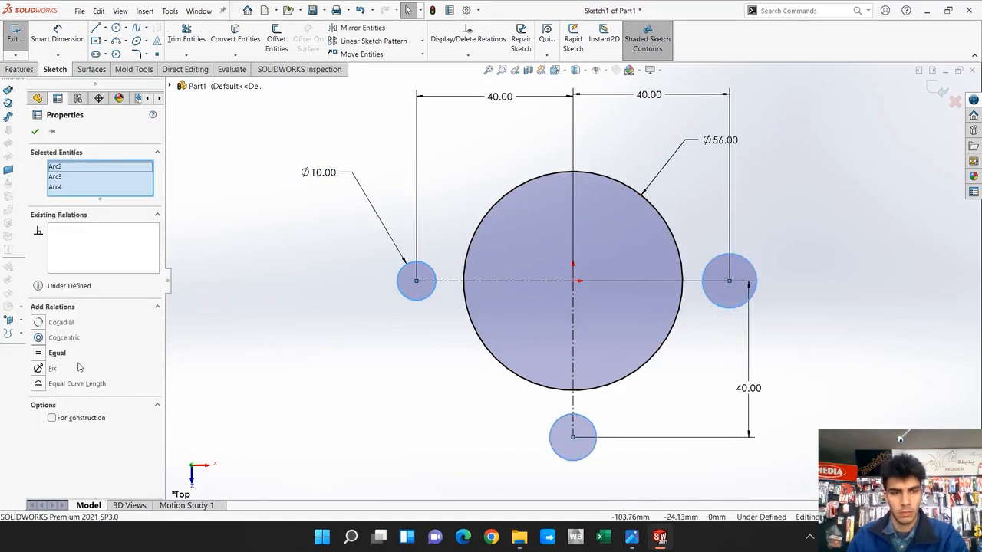
click(40, 354)
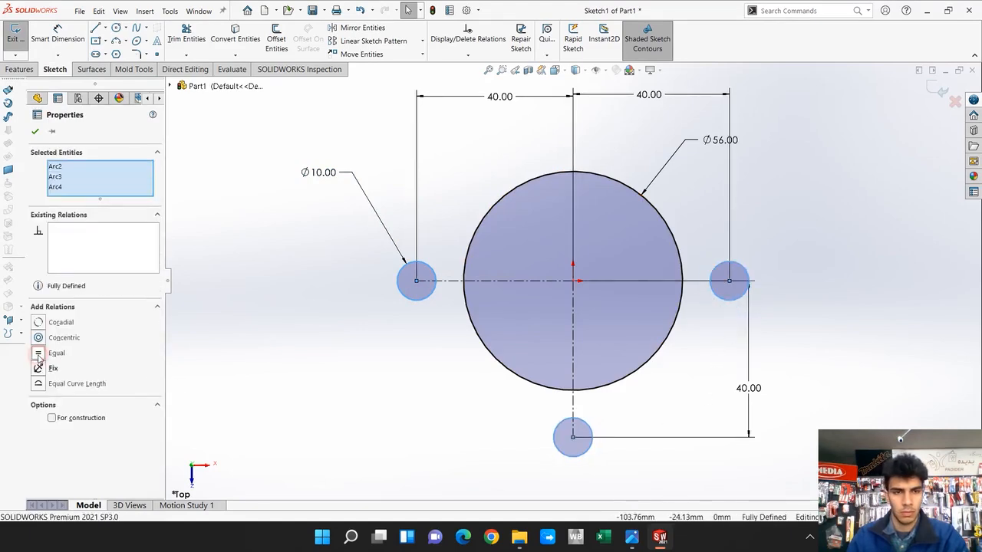
click(276, 391)
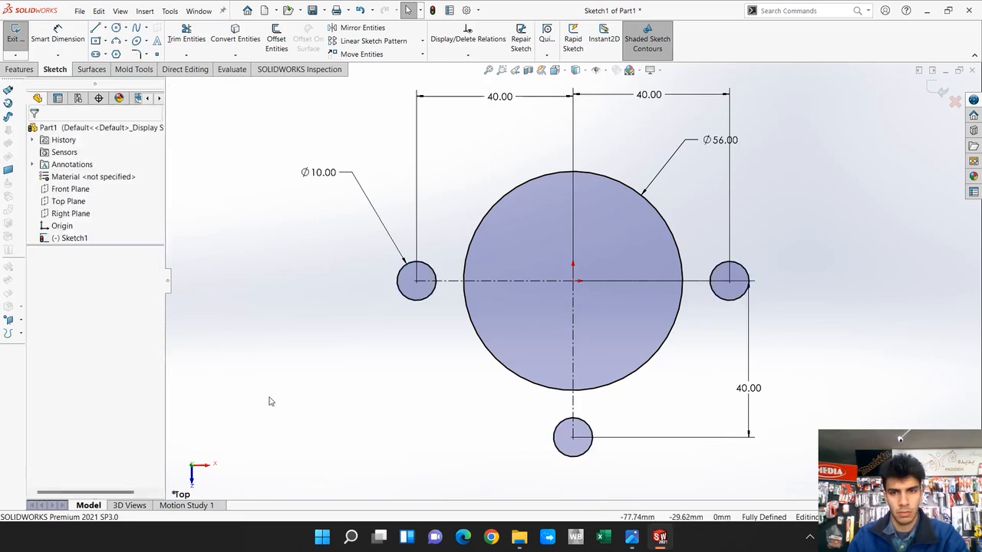
Step: Check the corner radius in reference drawing 8.1 and draw a circle of about 21 mm radius concentric with each of the three small circles
scroll(735, 394, down, 2)
scroll(728, 392, up, 6)
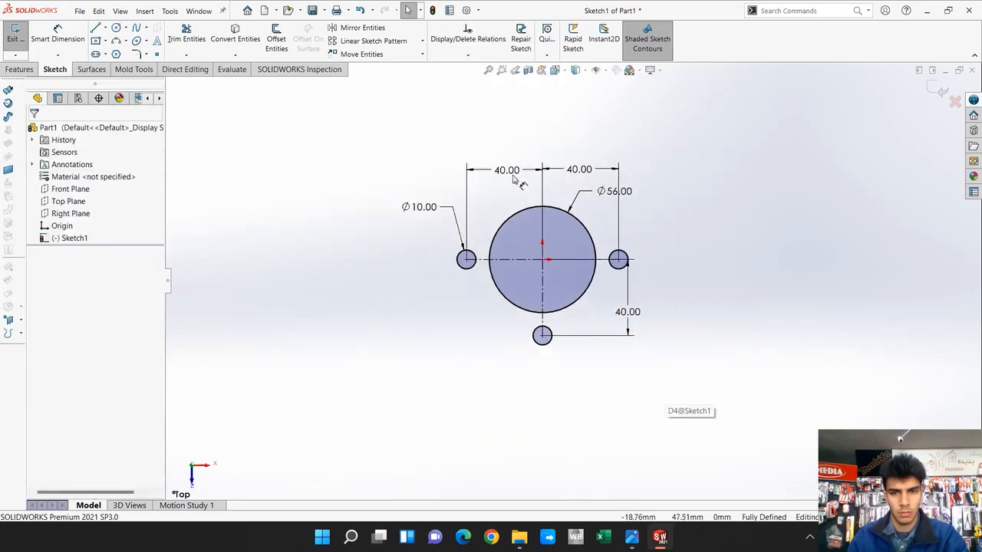
scroll(575, 214, down, 1)
click(631, 537)
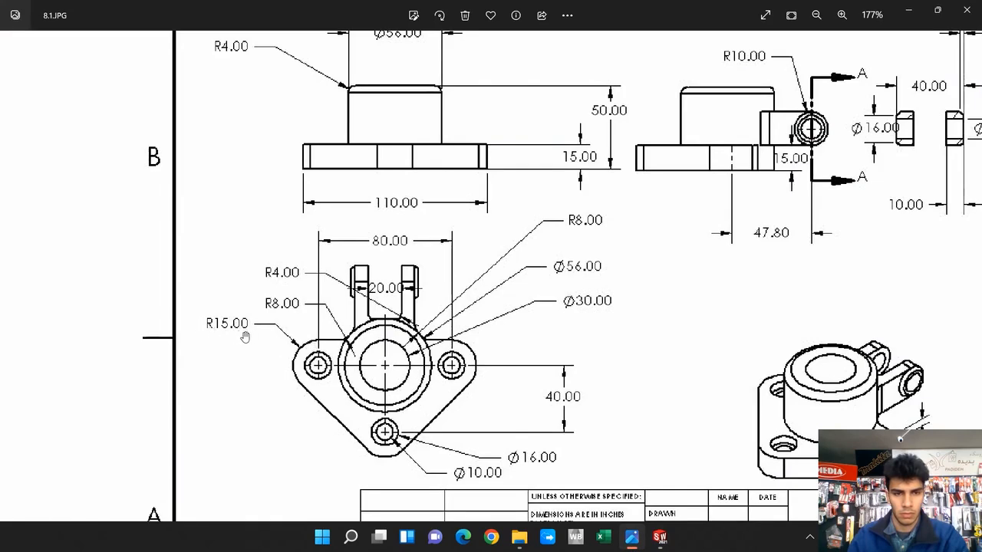
click(909, 12)
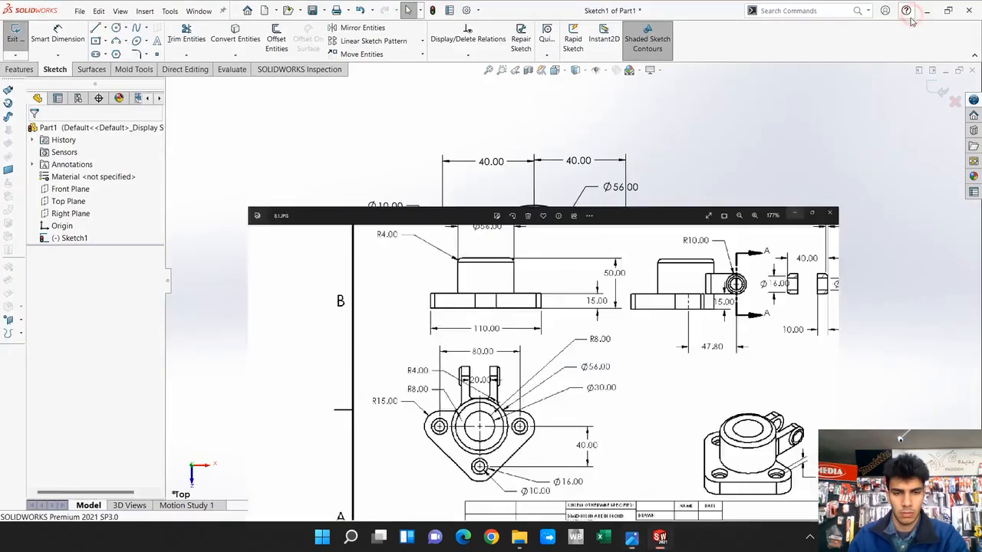
scroll(548, 210, down, 2)
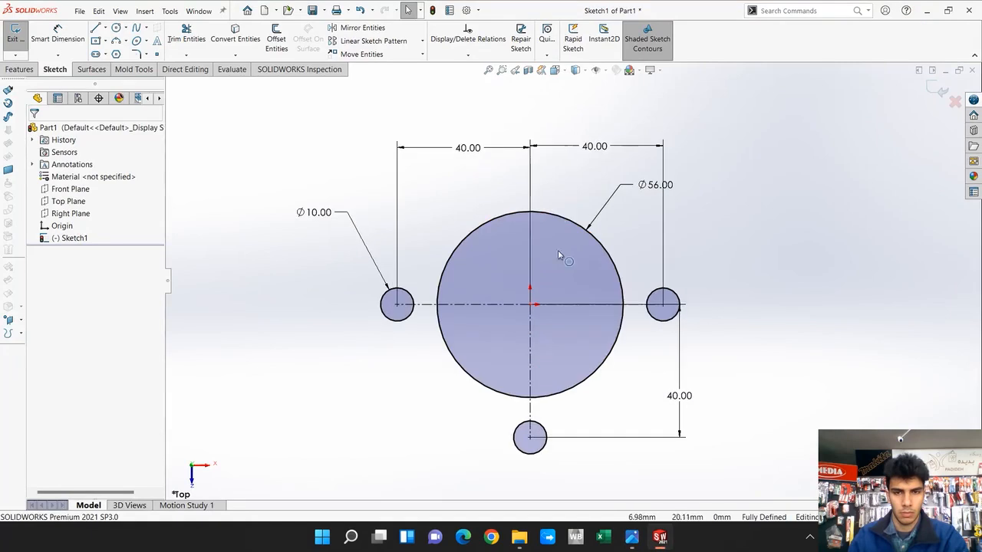
click(116, 28)
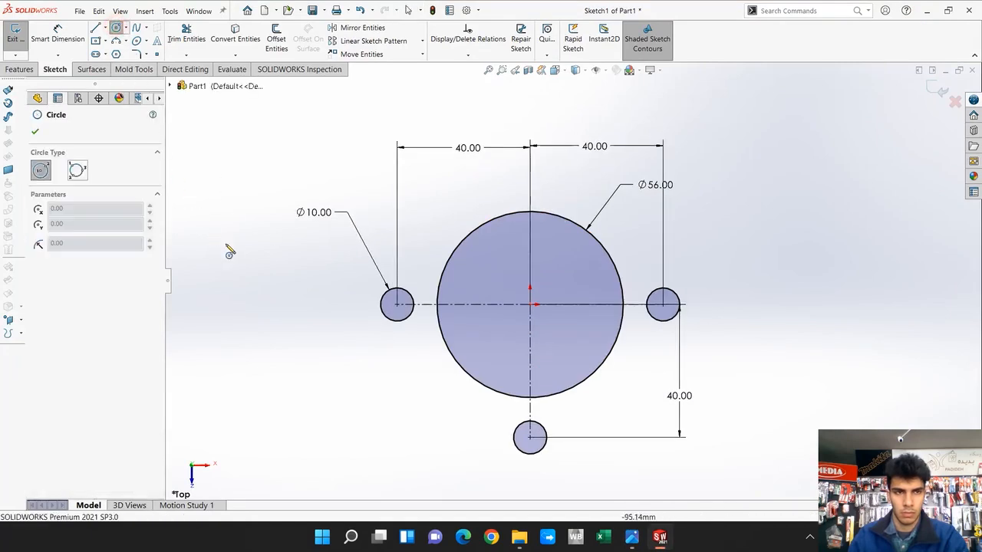
click(396, 304)
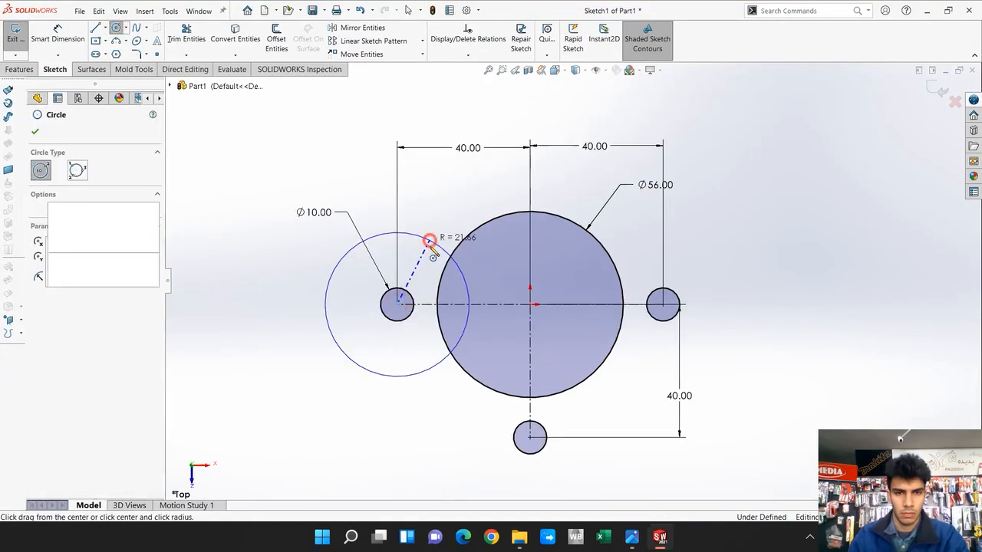
click(430, 246)
click(663, 305)
click(714, 261)
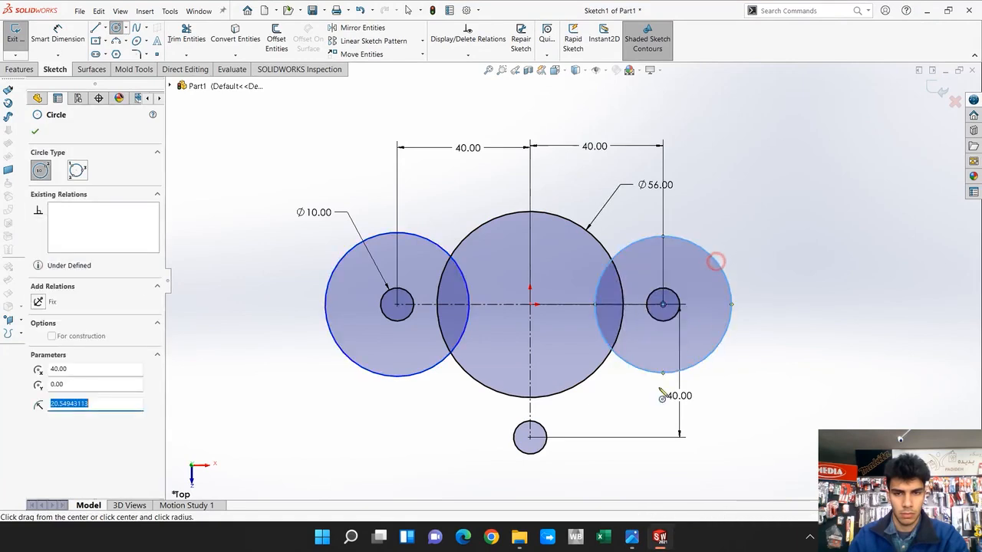
click(530, 437)
click(595, 405)
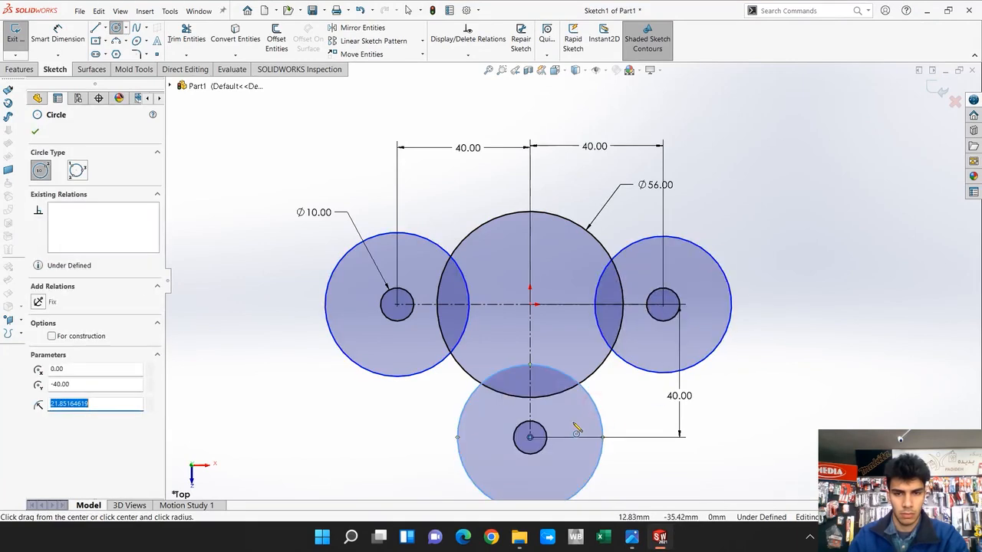
key(Escape)
Step: Dimension the left outer circle's diameter as 30 mm and leave the dimension tool
scroll(376, 406, up, 2)
scroll(386, 416, down, 1)
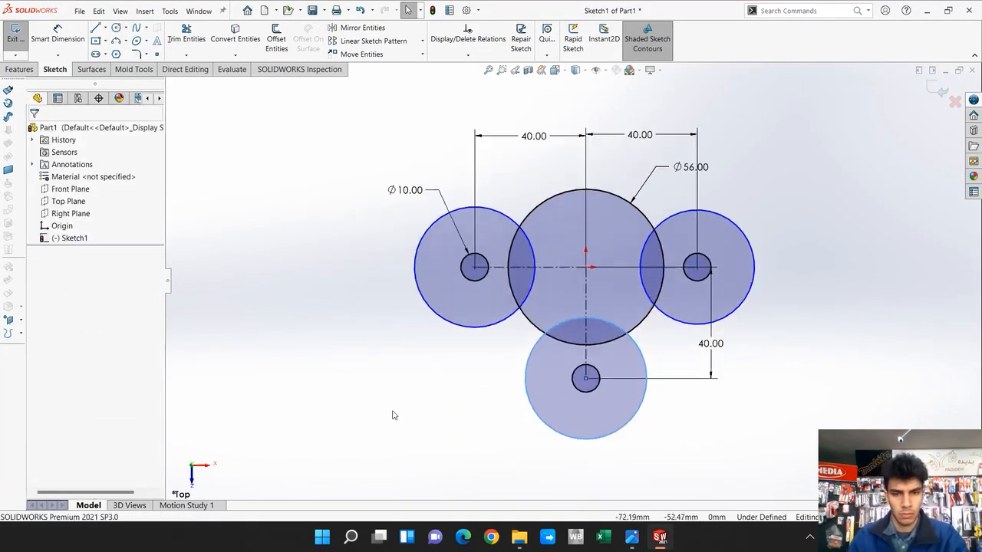
click(53, 42)
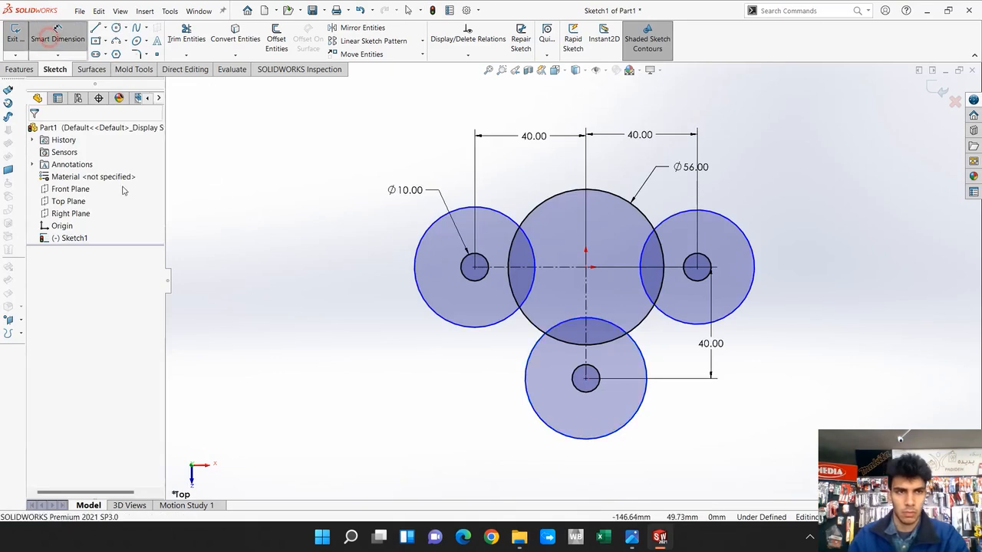
click(415, 270)
click(272, 265)
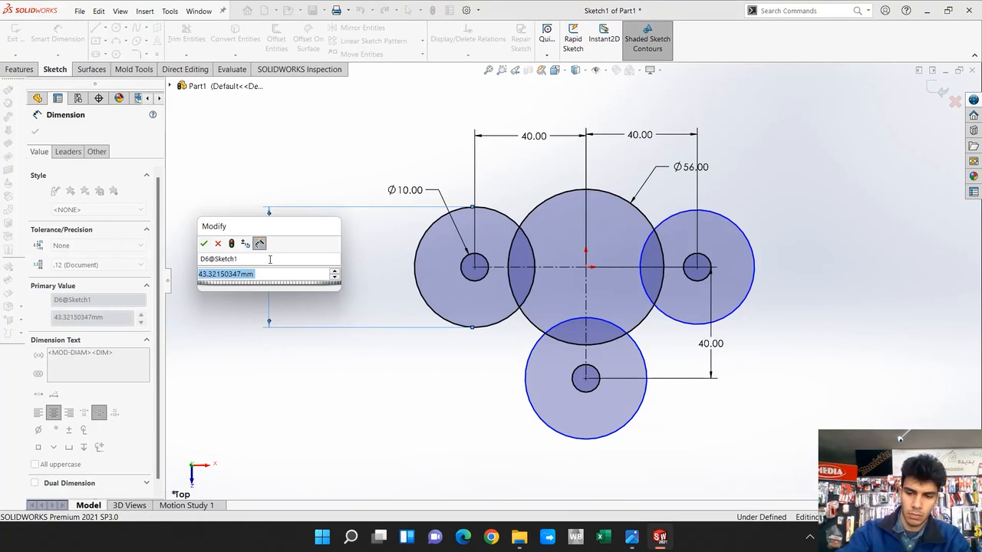
text(30)
key(Return)
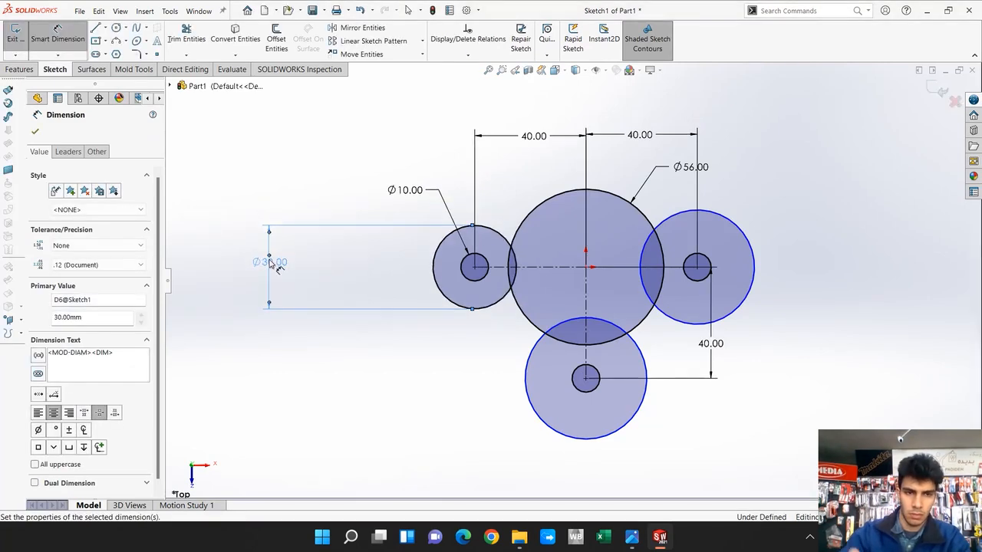
key(Escape)
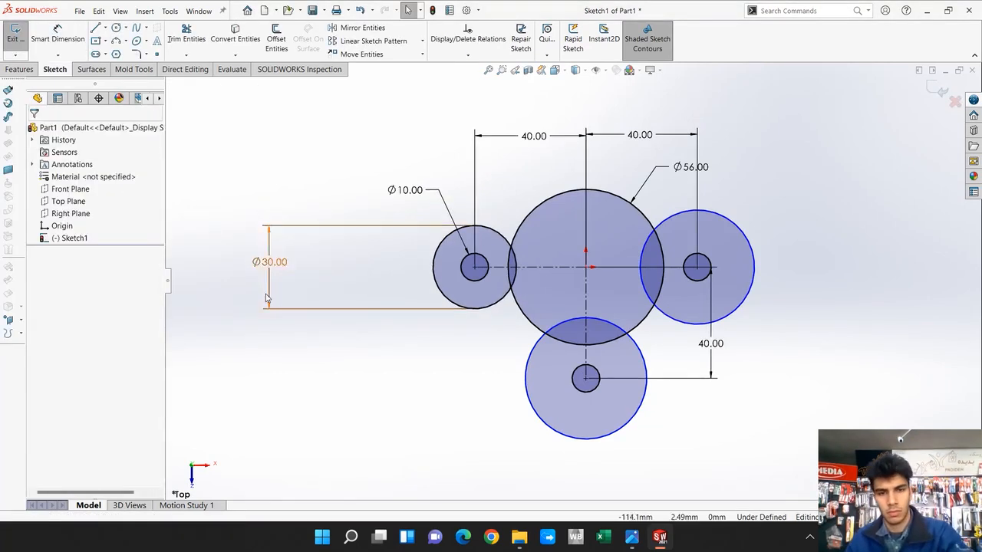
Step: Apply an Equal relation to the three outer circles surrounding the 10 mm holes
click(526, 377)
click(444, 359)
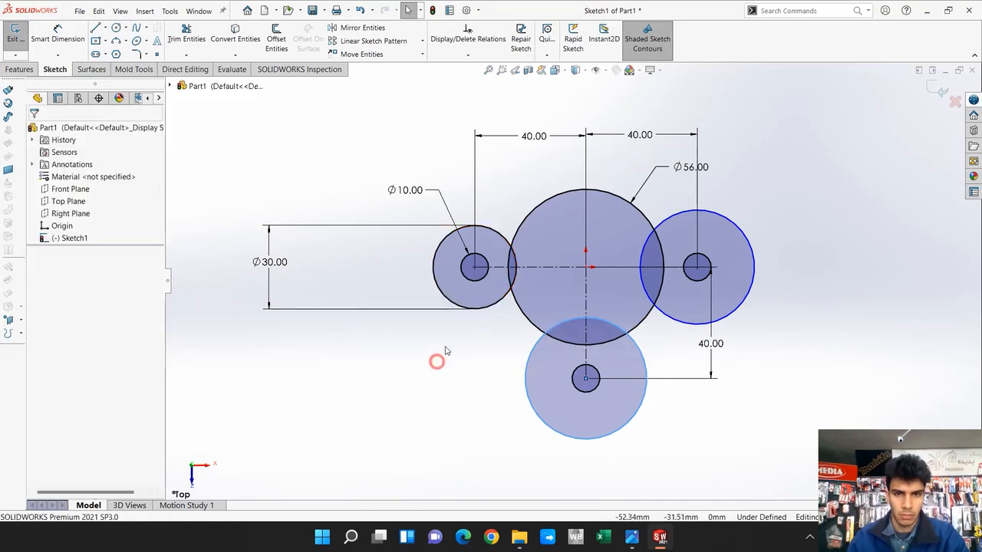
click(490, 301)
ctrl+click(535, 395)
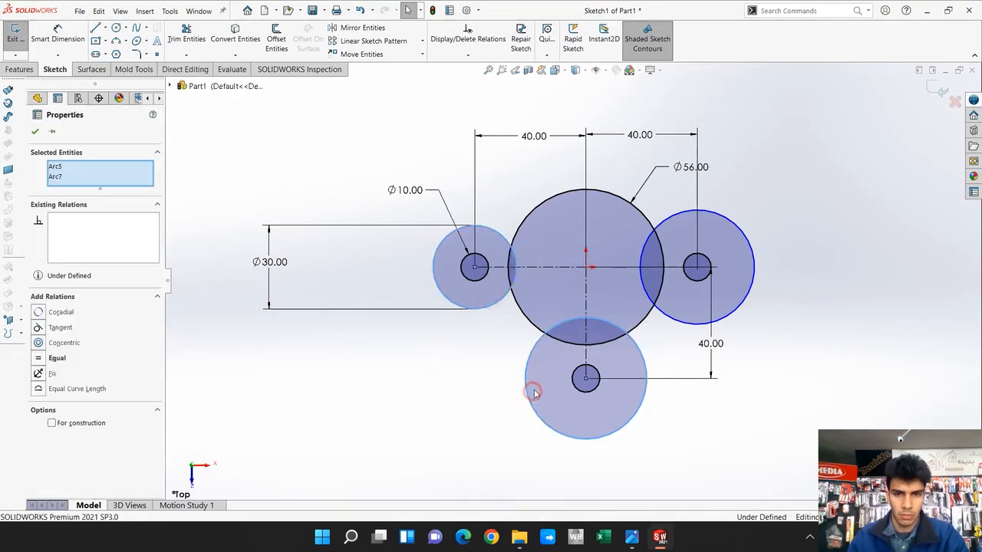
ctrl+click(705, 312)
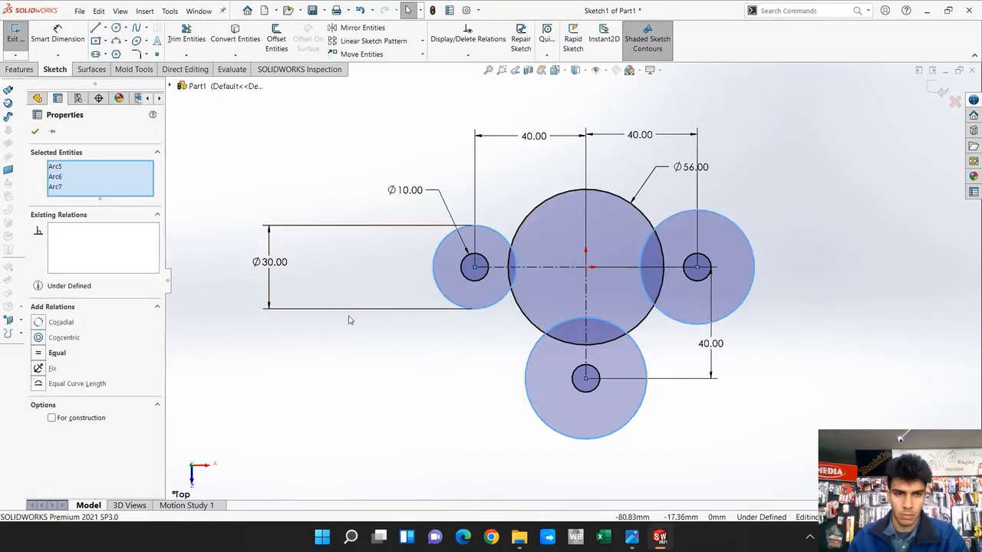
click(40, 355)
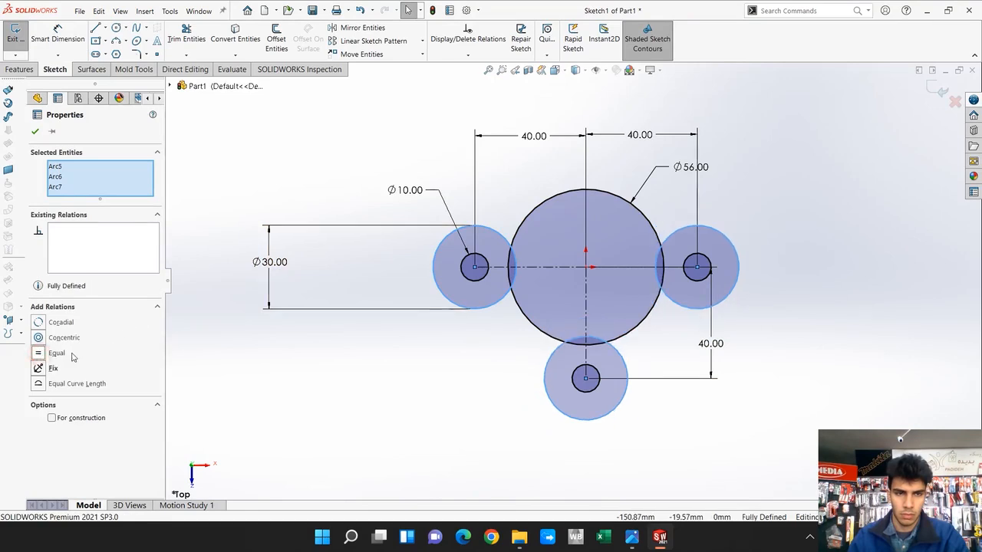
click(234, 360)
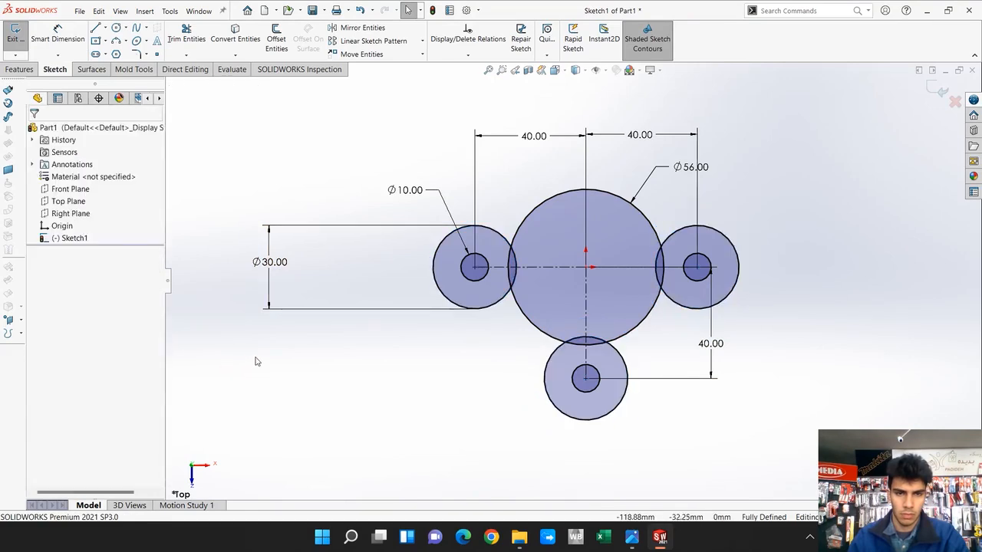
Step: Convert the three 30 mm circles around the small holes to construction geometry
click(462, 297)
ctrl+click(584, 411)
ctrl+click(682, 296)
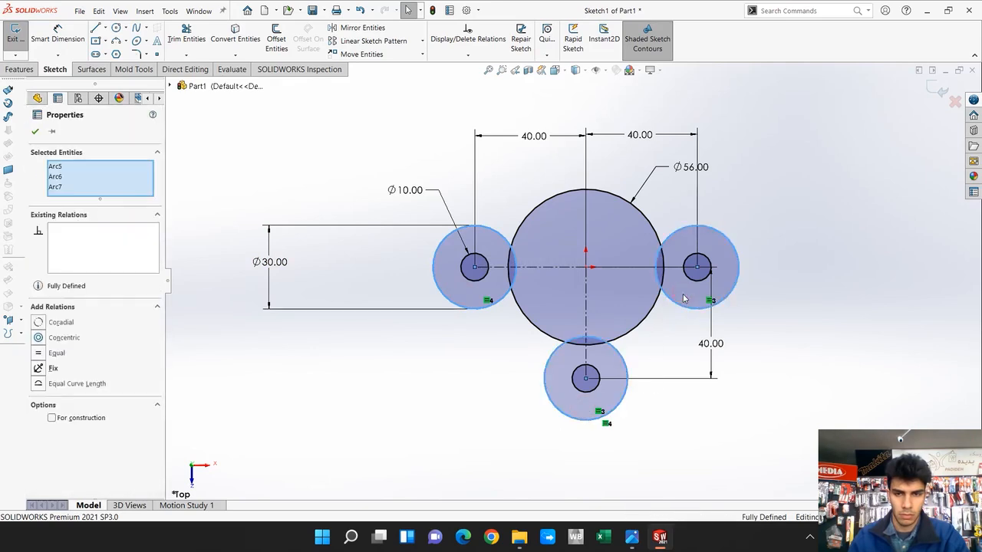
click(51, 419)
click(343, 400)
Step: Draw a horizontal line about 16 mm long from the top of the left construction circle to the 56 mm circle
scroll(646, 306, up, 2)
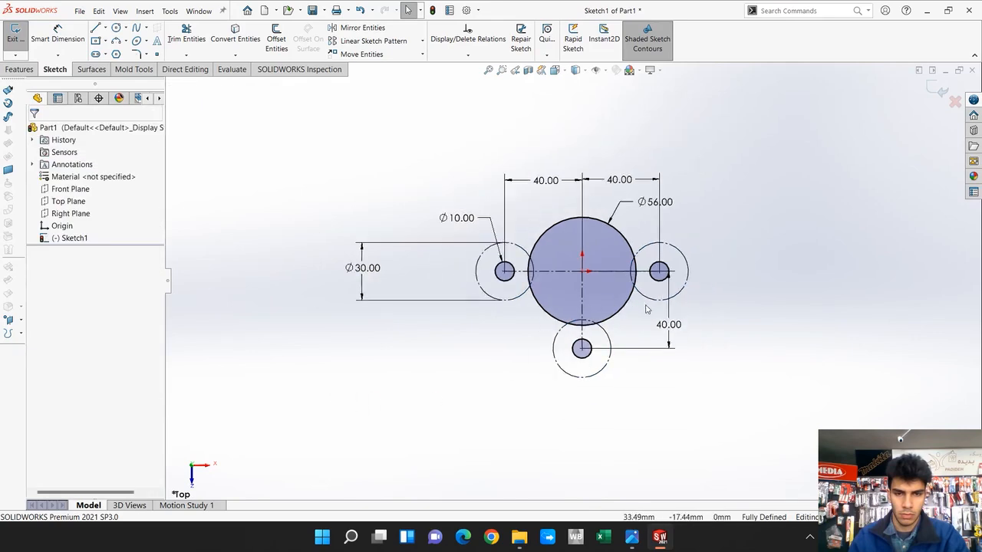
scroll(645, 308, down, 3)
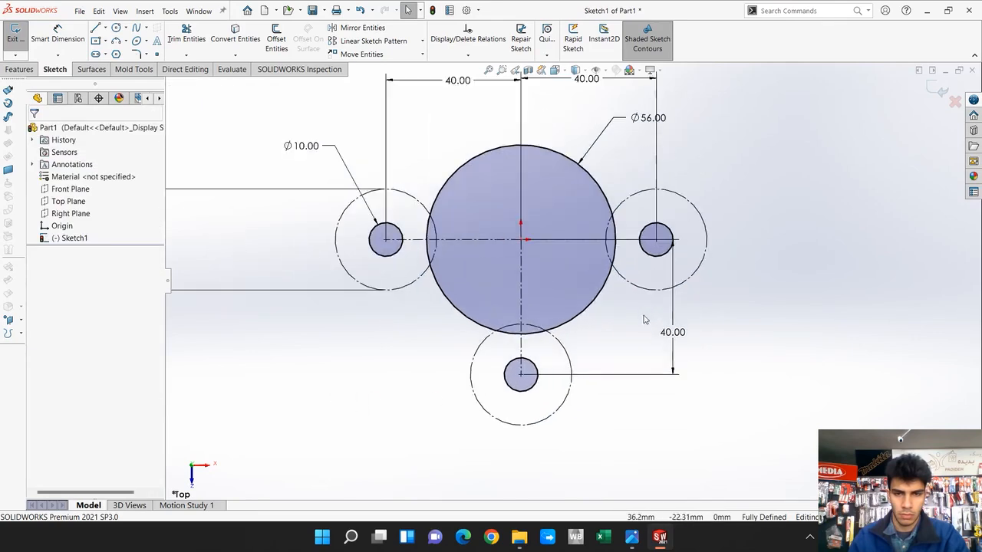
click(94, 27)
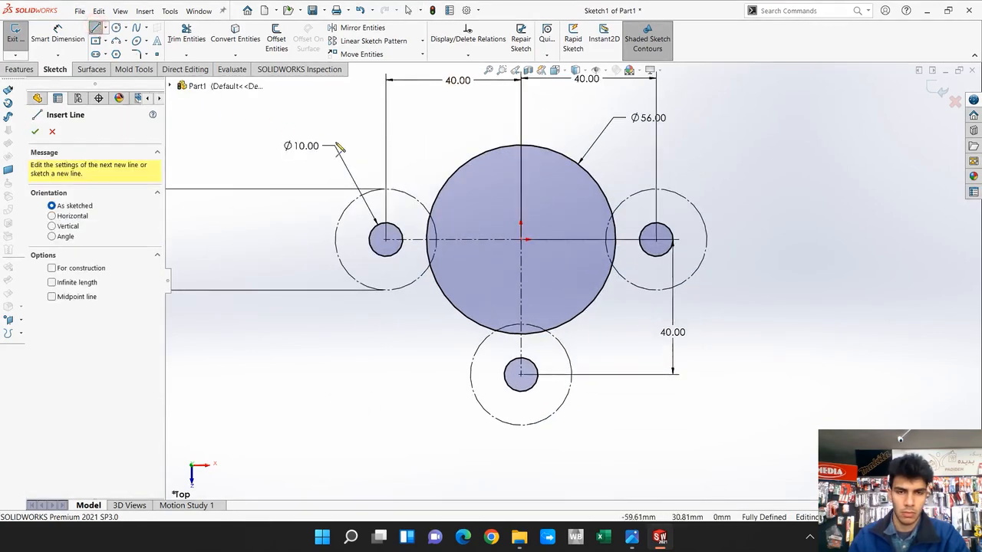
click(385, 188)
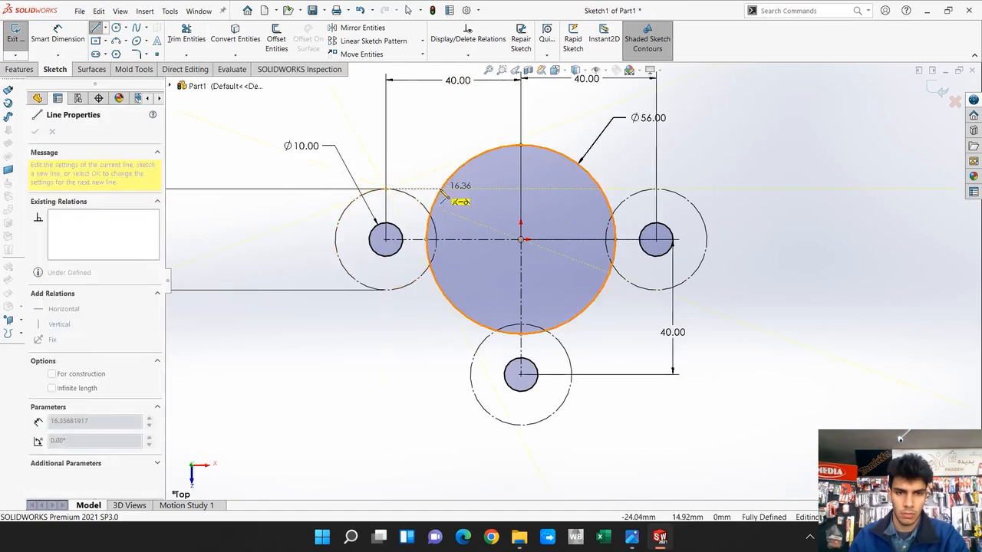
click(439, 189)
key(Escape)
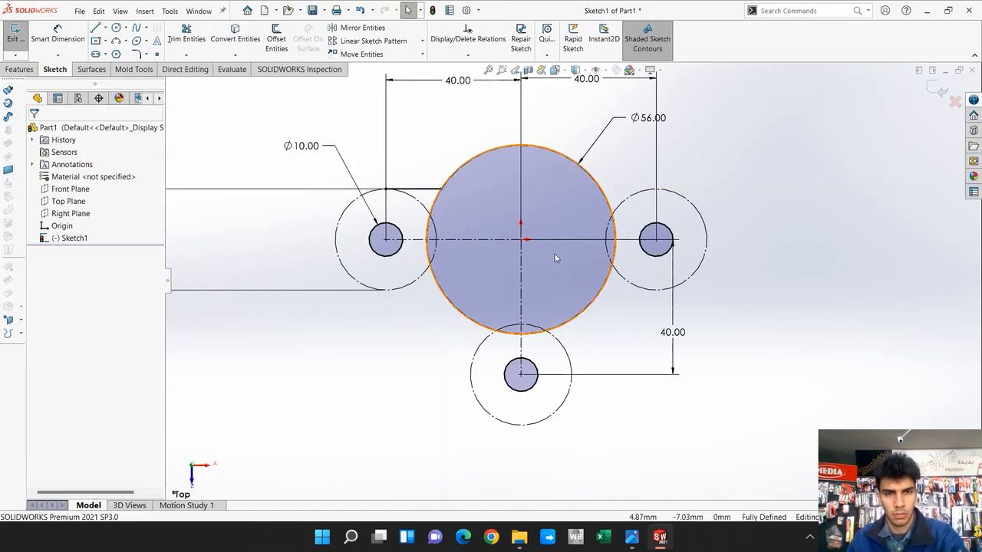
Step: Draw a horizontal line from the top of the right construction circle to the 56 mm circle
click(95, 27)
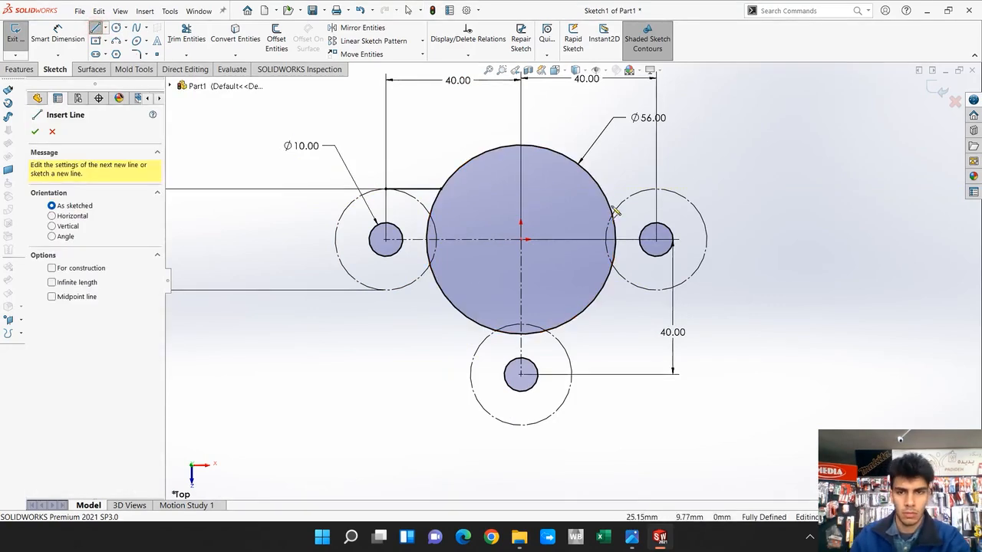
click(656, 189)
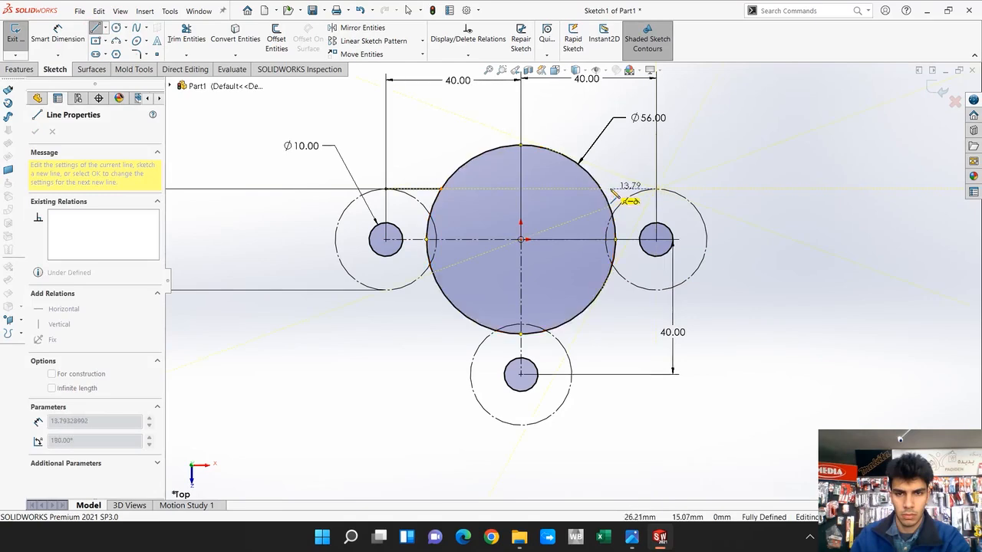
click(603, 190)
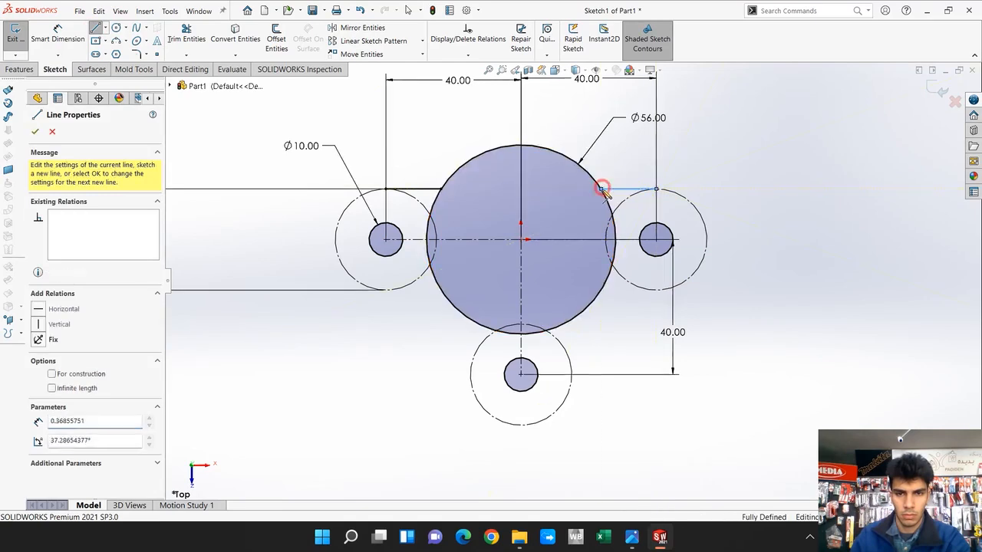
key(Escape)
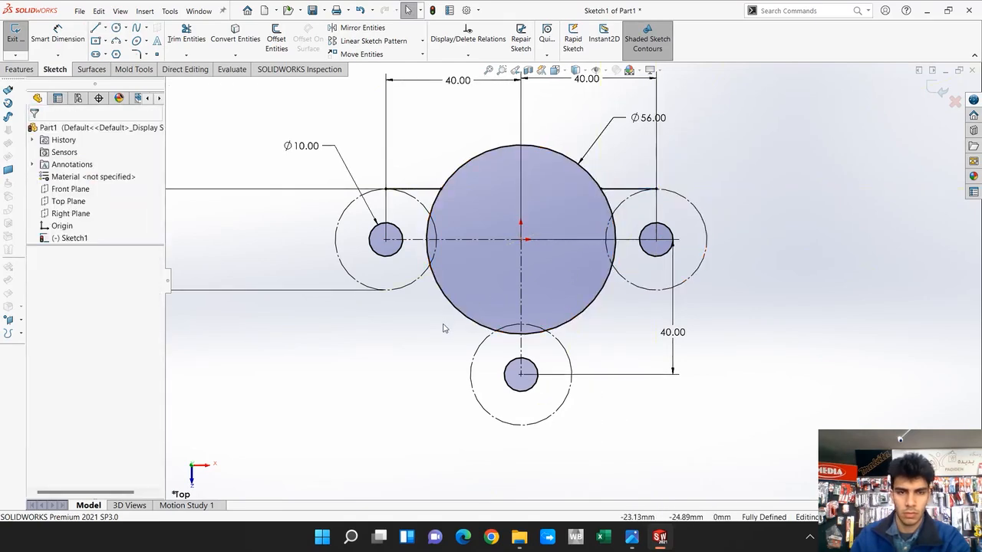
Step: Draw a diagonal centerline 15 mm long from the left hole's center down-left to its construction circle
click(105, 27)
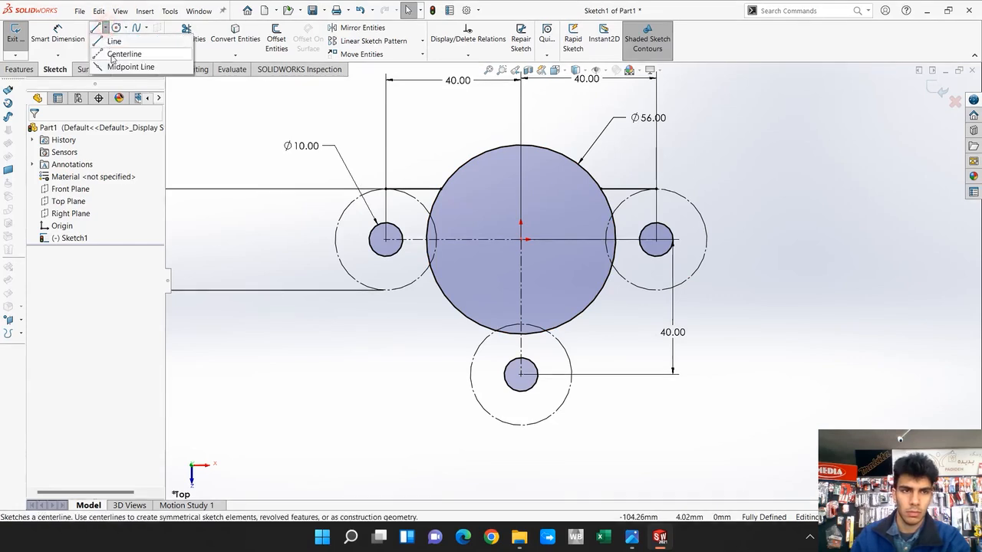
click(116, 50)
click(384, 239)
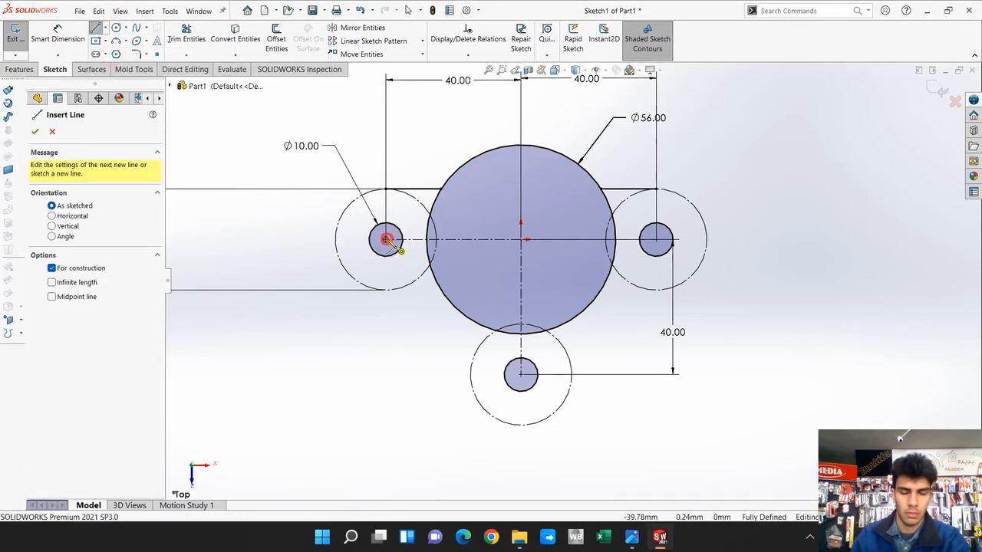
click(385, 239)
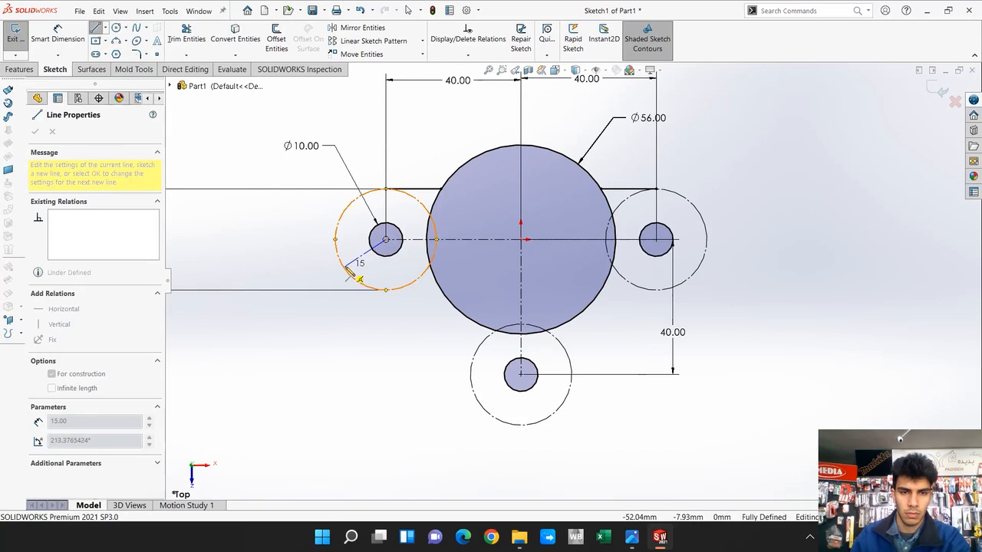
click(344, 267)
key(Escape)
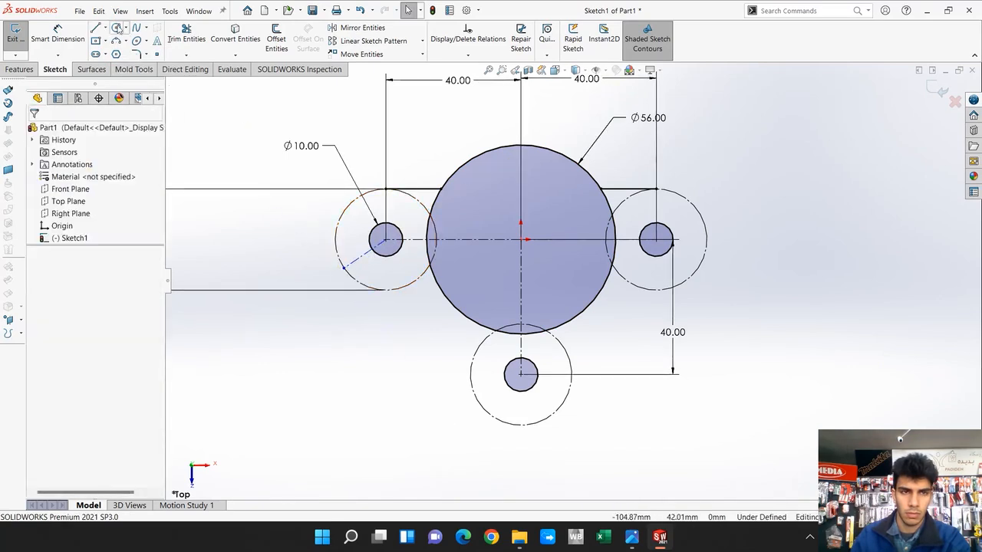
Step: Draw a vertical centerline from the left hole's center down to the bottom of its construction circle
click(104, 28)
click(115, 50)
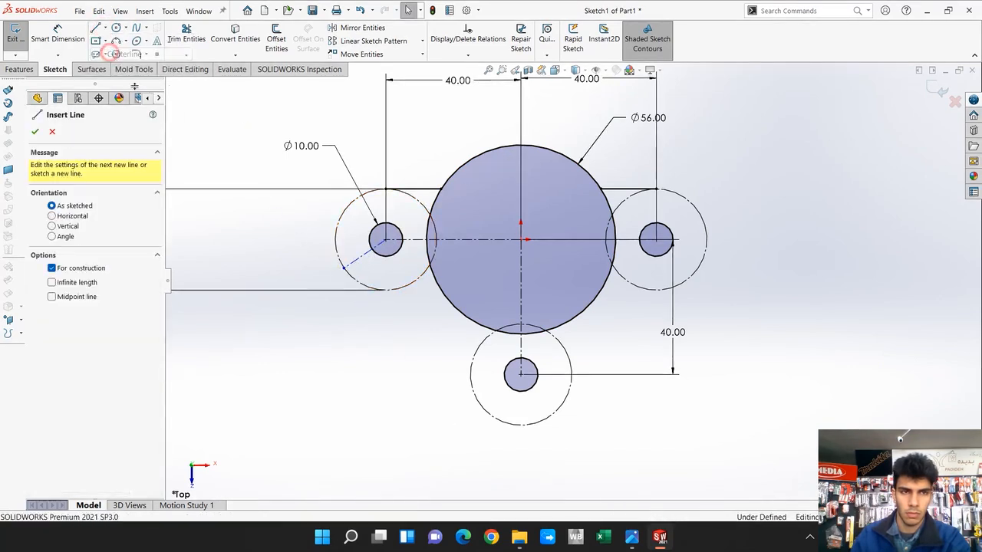
click(385, 240)
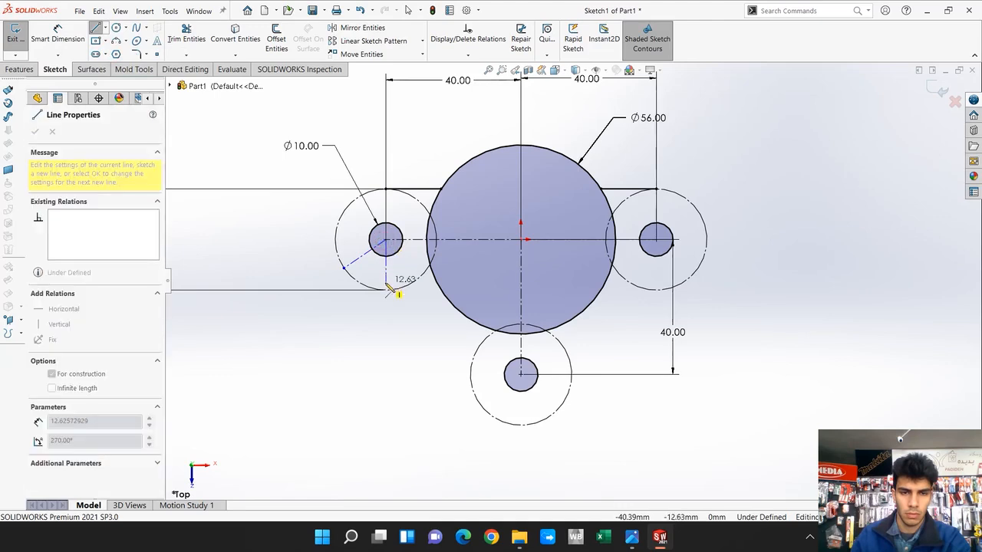
click(386, 290)
key(Escape)
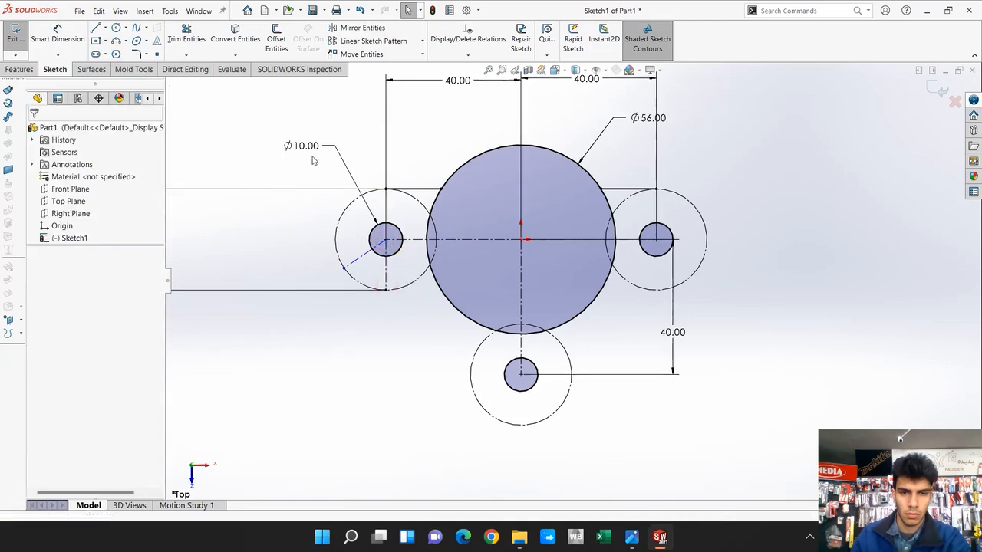
Step: Draw a vertical centerline from the lower hole's center down to the bottom of its construction circle
click(106, 29)
click(122, 48)
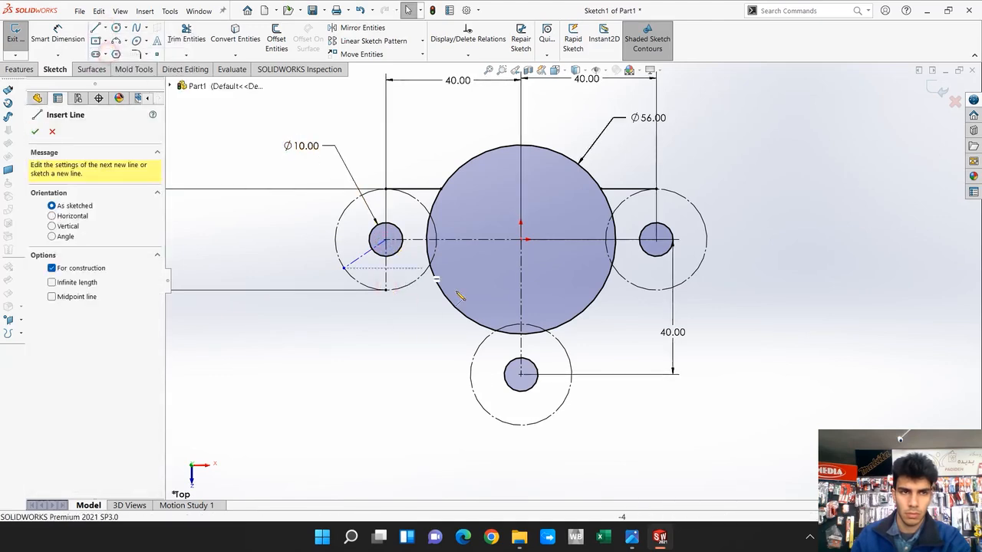
click(521, 376)
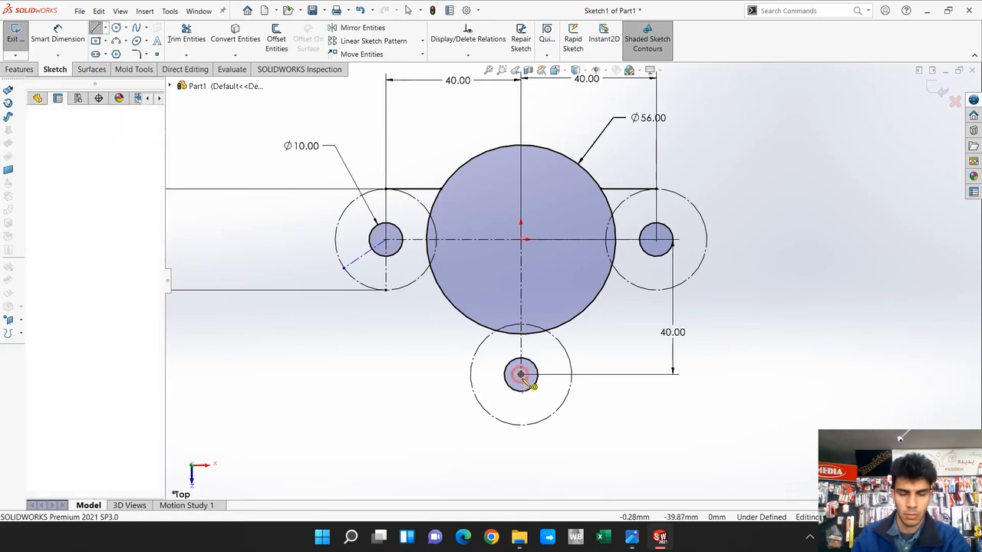
click(521, 424)
key(Escape)
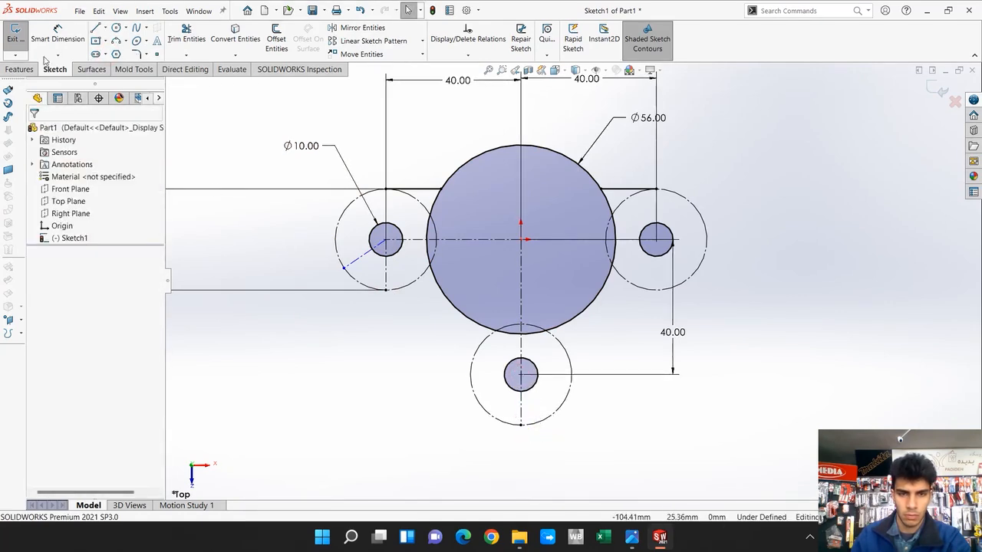
Step: Draw a diagonal centerline 15 mm long from the lower hole's center down-left to its construction circle
click(106, 30)
click(115, 50)
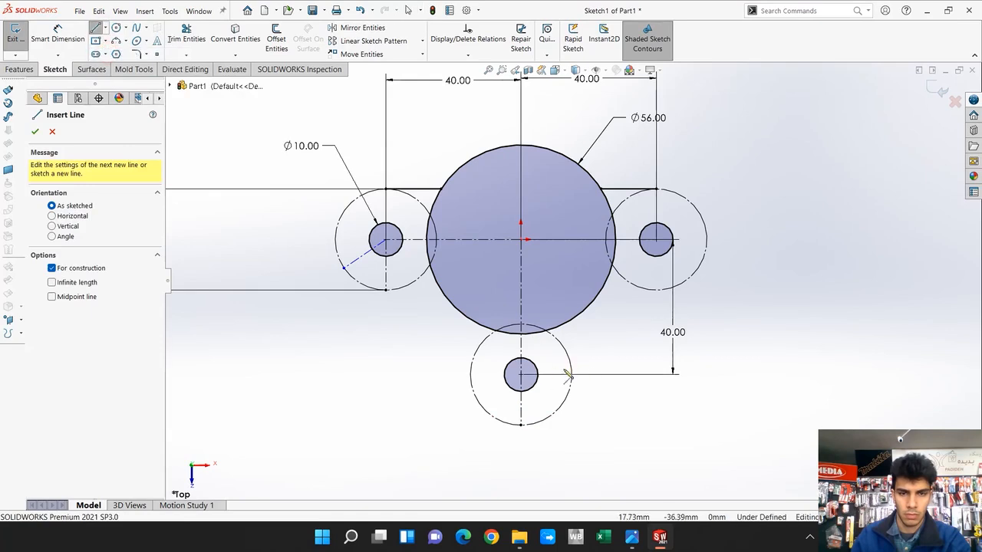
click(520, 376)
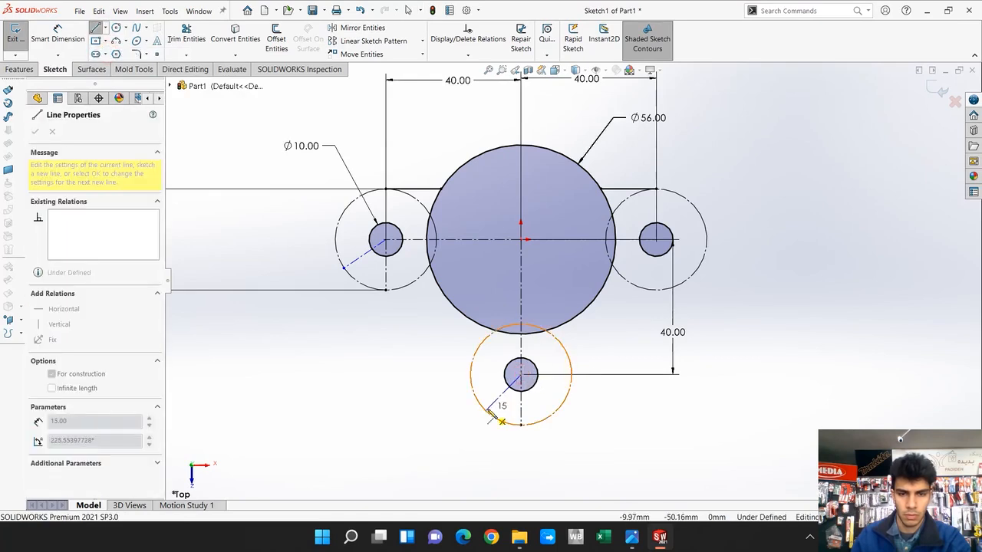
click(486, 409)
key(Escape)
Step: Draw a diagonal centerline from the lower hole's center down-right to its construction circle
click(106, 30)
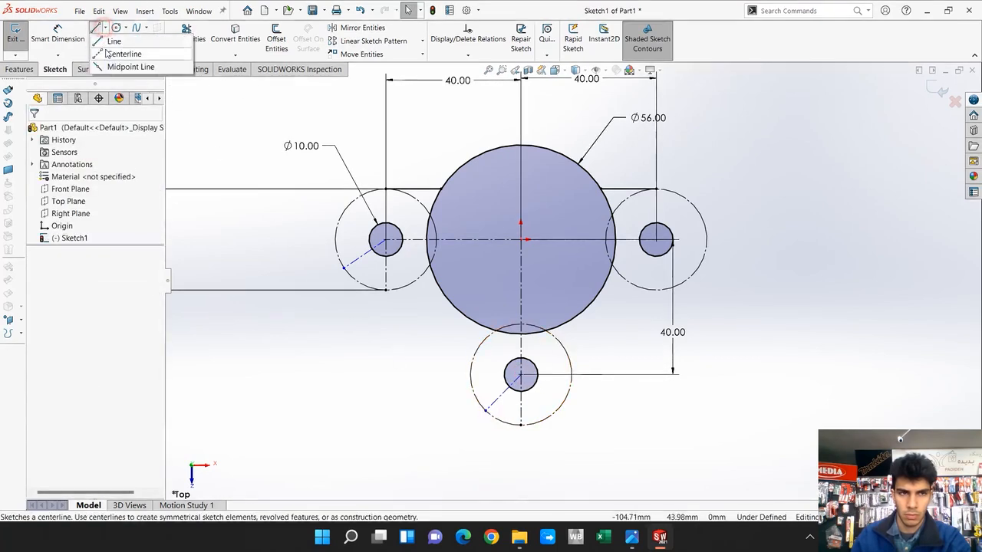
click(115, 51)
click(521, 375)
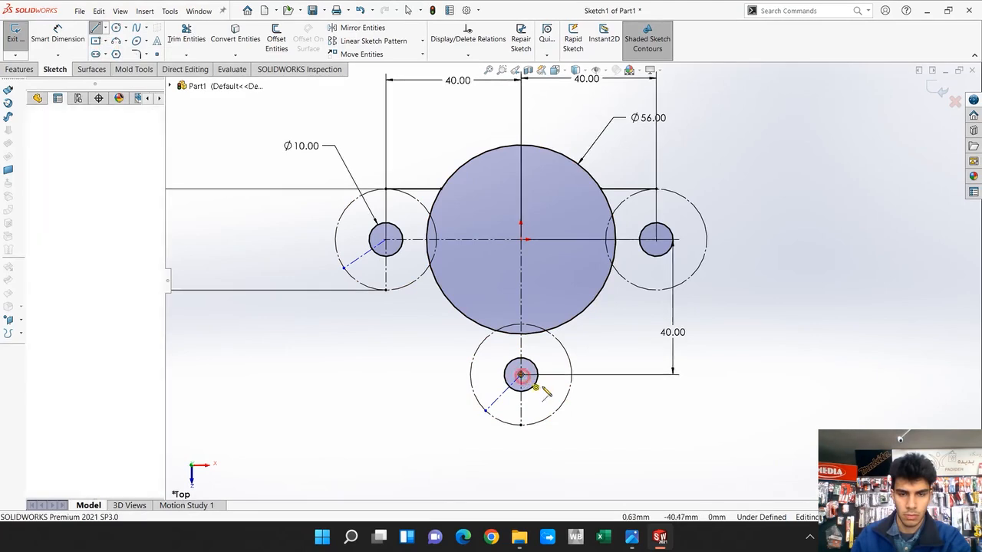
click(558, 408)
key(Escape)
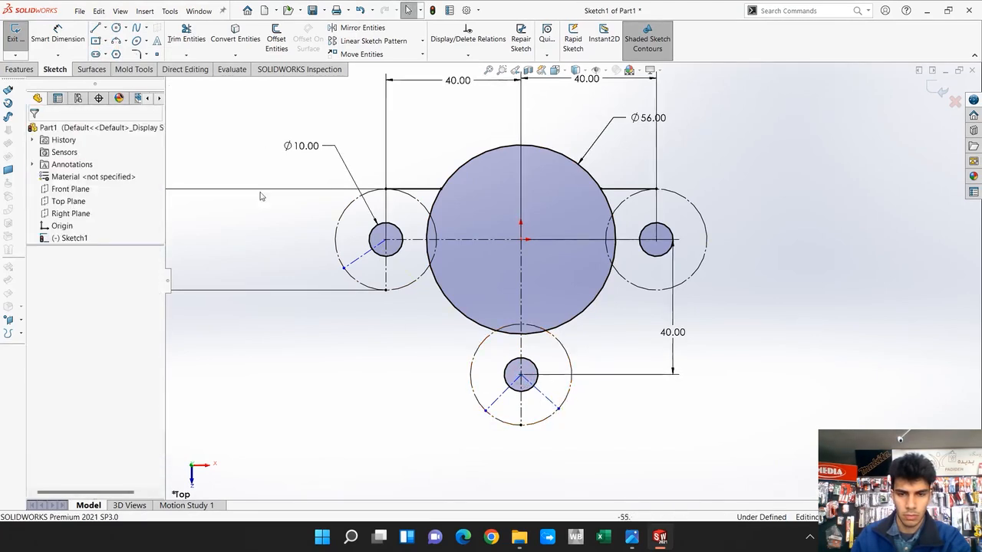
Step: Draw a vertical centerline from the right hole's center down to the bottom of its construction circle
click(105, 29)
click(115, 51)
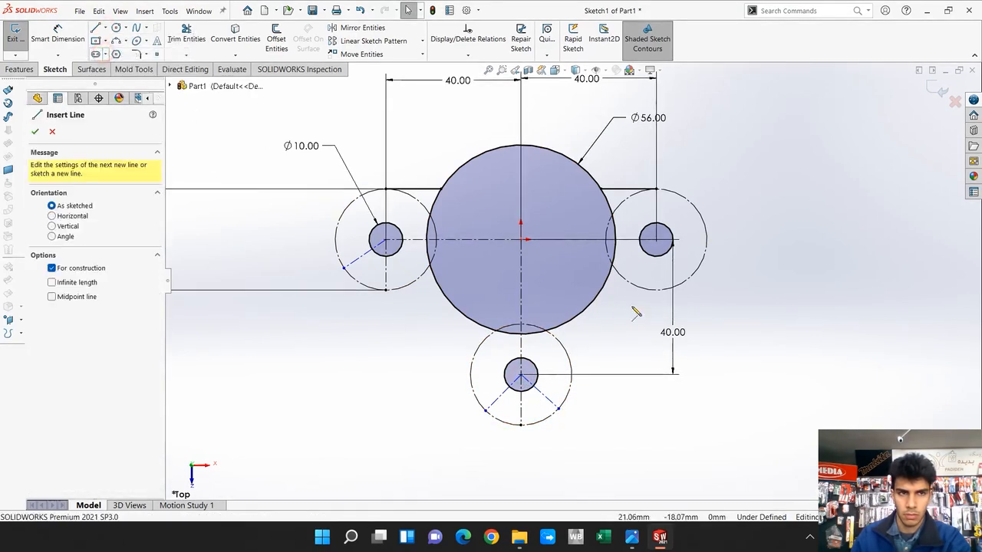
click(655, 240)
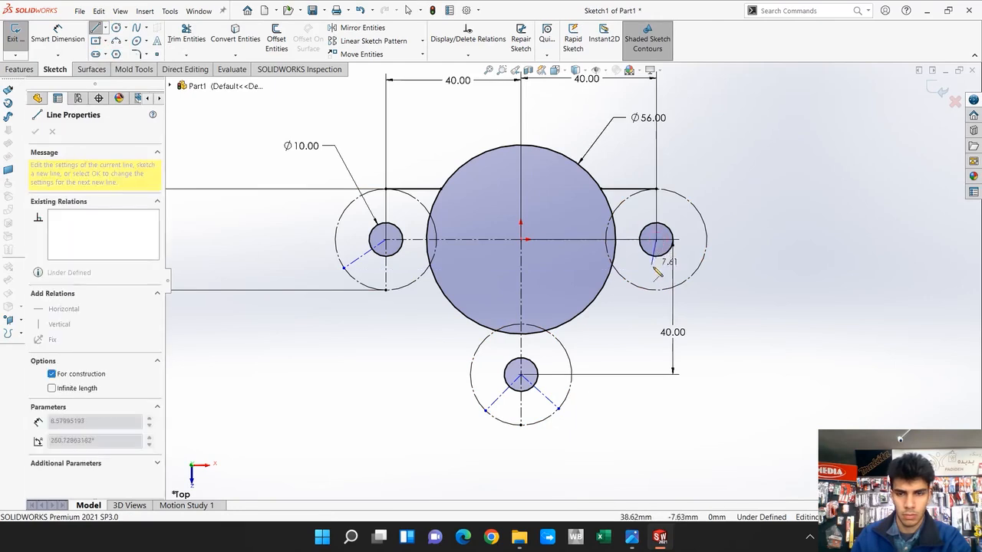
click(658, 291)
key(Escape)
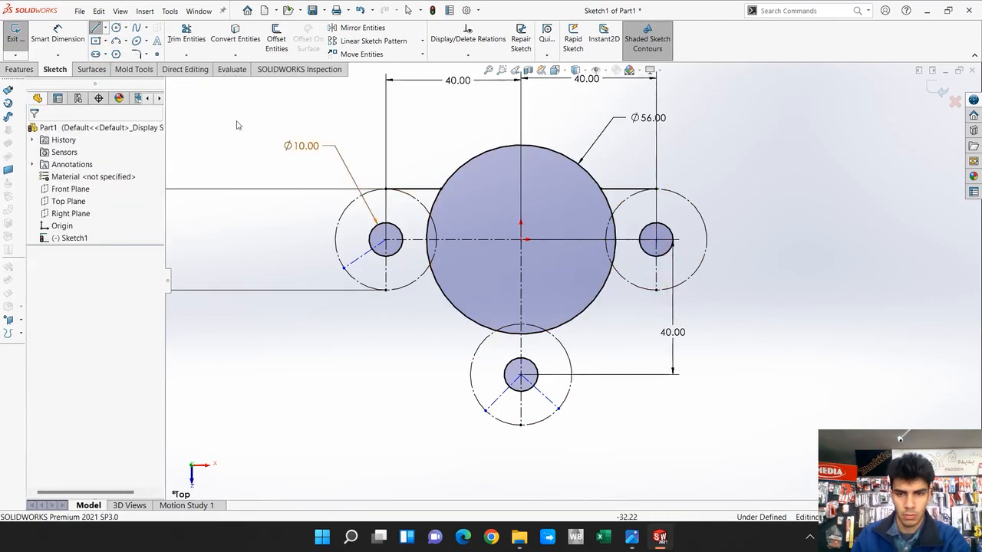
Step: Draw a diagonal centerline from the right hole's center down-right to its construction circle
click(105, 30)
click(115, 51)
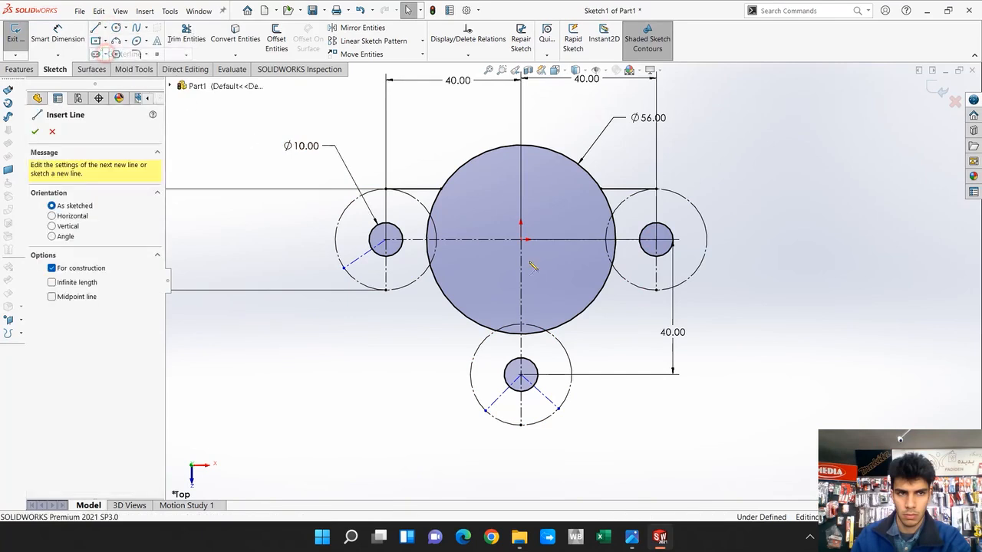
click(656, 240)
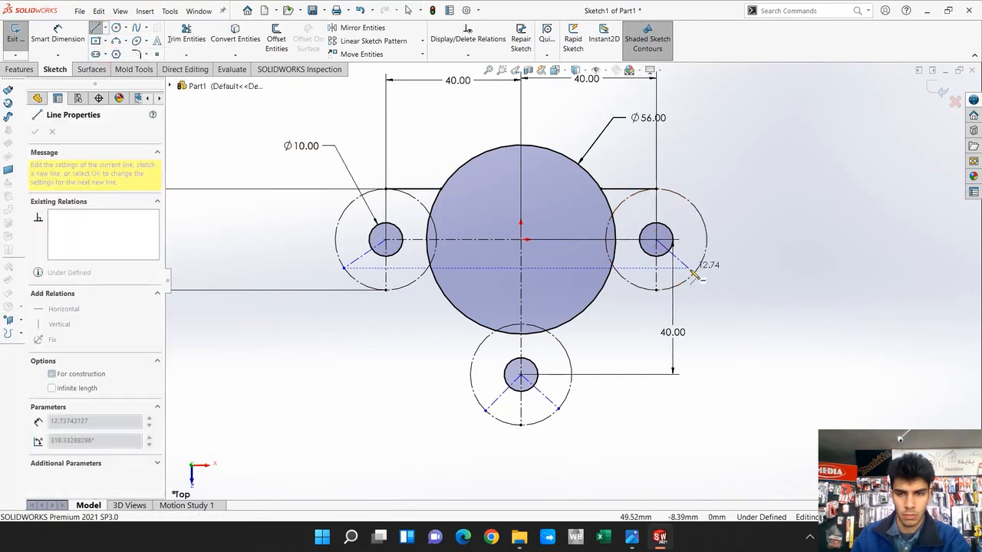
click(694, 272)
key(Escape)
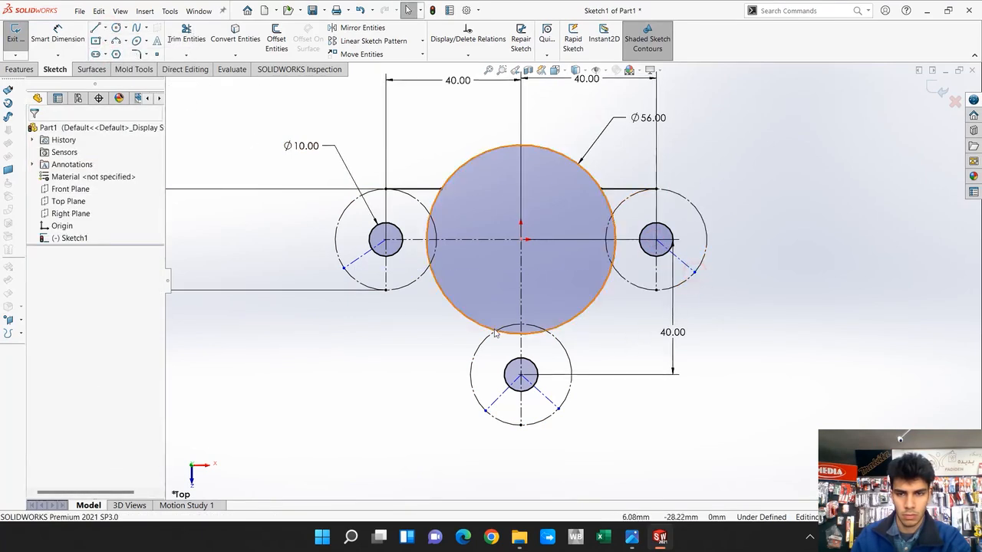
Step: Dimension the angle between the left hole's vertical and diagonal centerlines as 45°
click(59, 37)
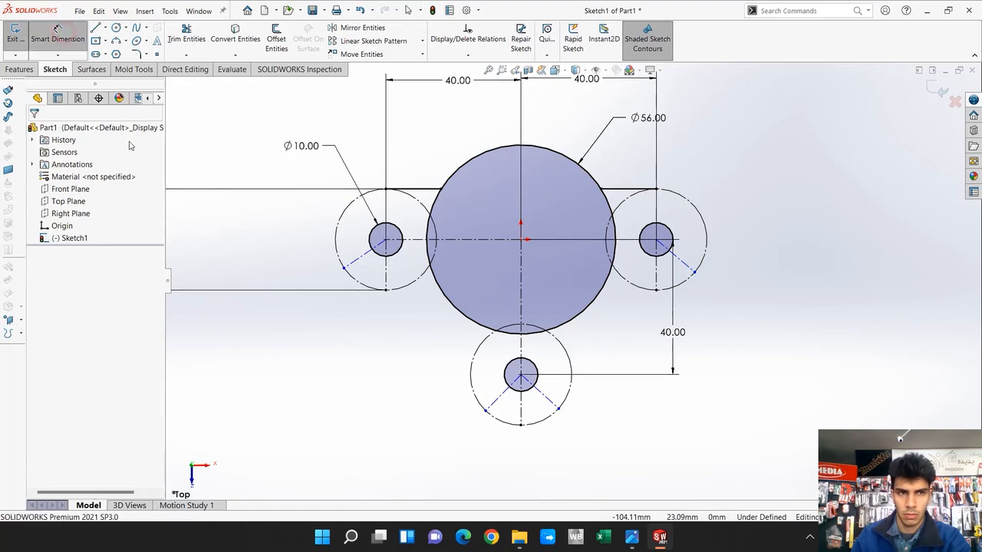
click(386, 265)
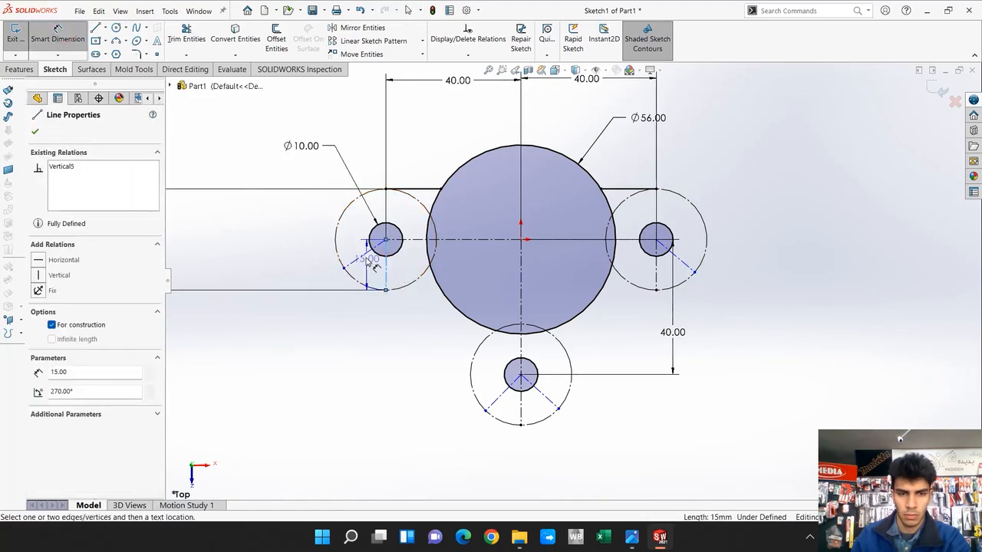
click(373, 266)
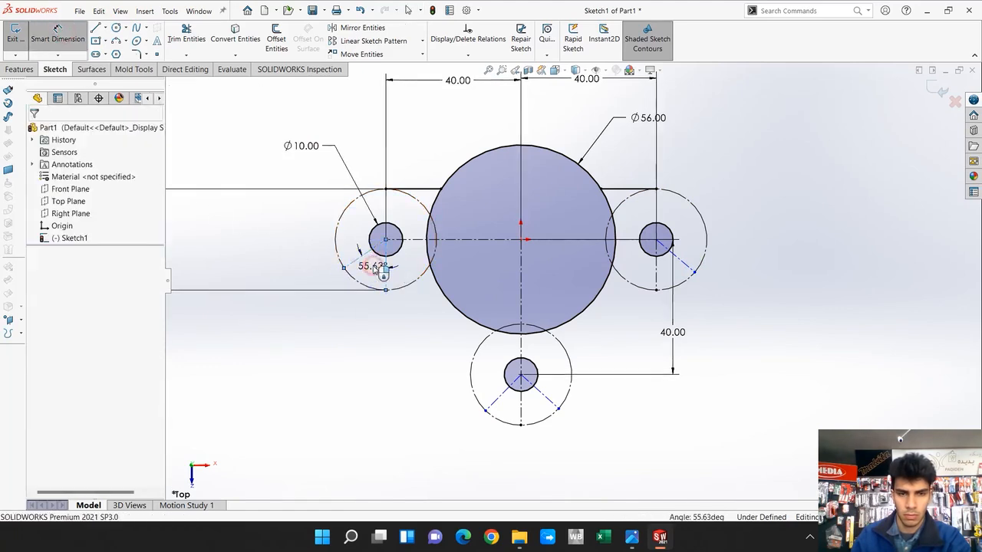
text(45)
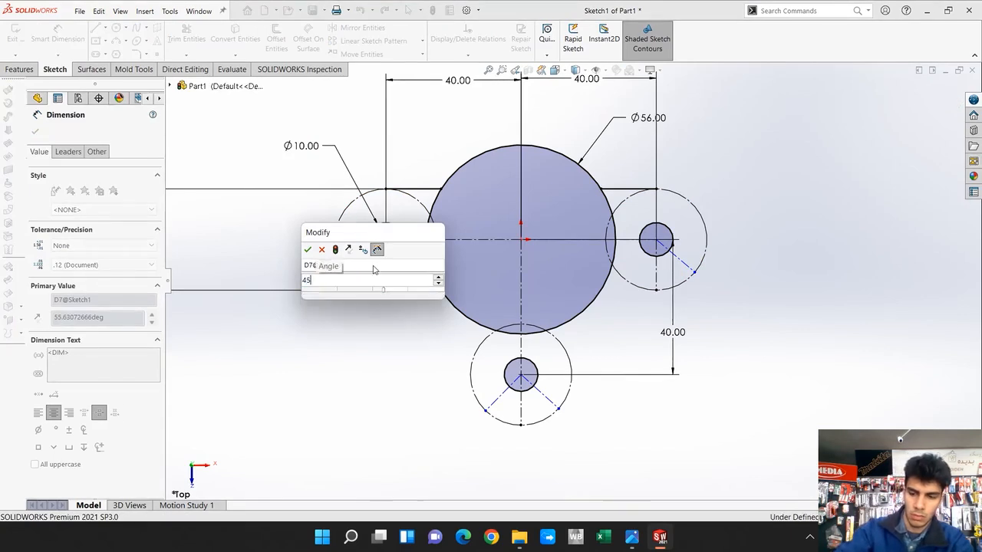
key(Return)
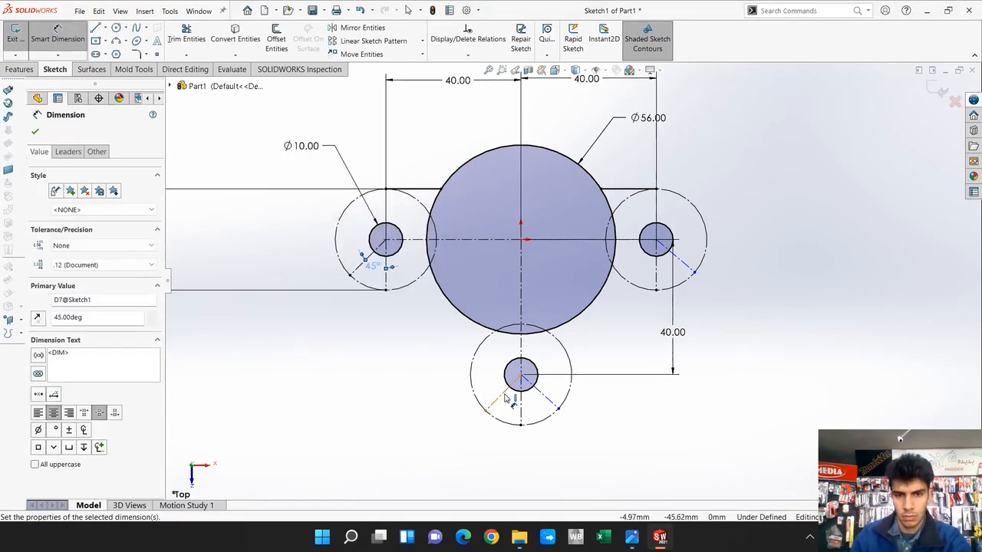
Step: Dimension the angle between the lower hole's vertical centerline and its down-left centerline as 45°
click(504, 398)
click(521, 406)
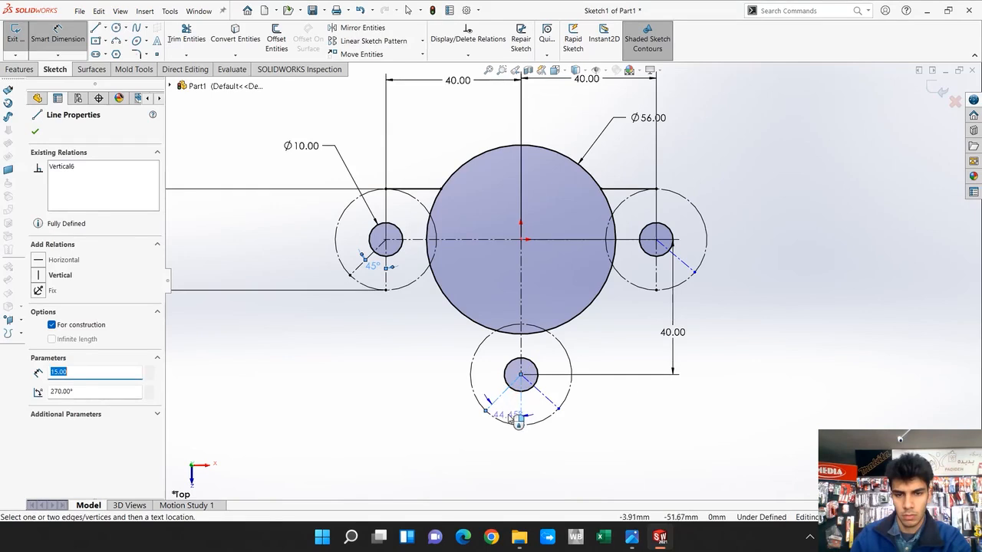
click(509, 415)
text(45)
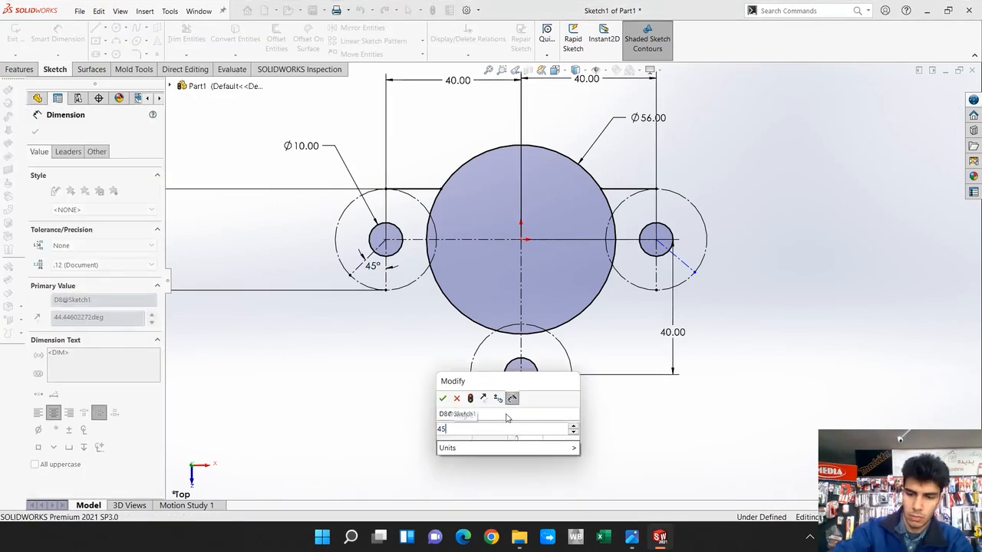
key(Return)
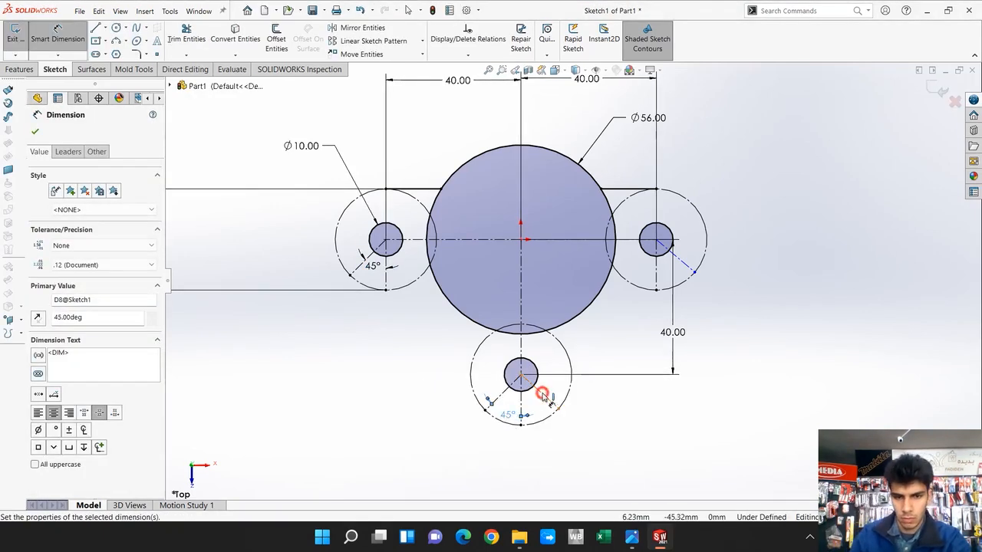
Step: Dimension the angle between the lower hole's vertical centerline and its down-right centerline as 45°
click(542, 394)
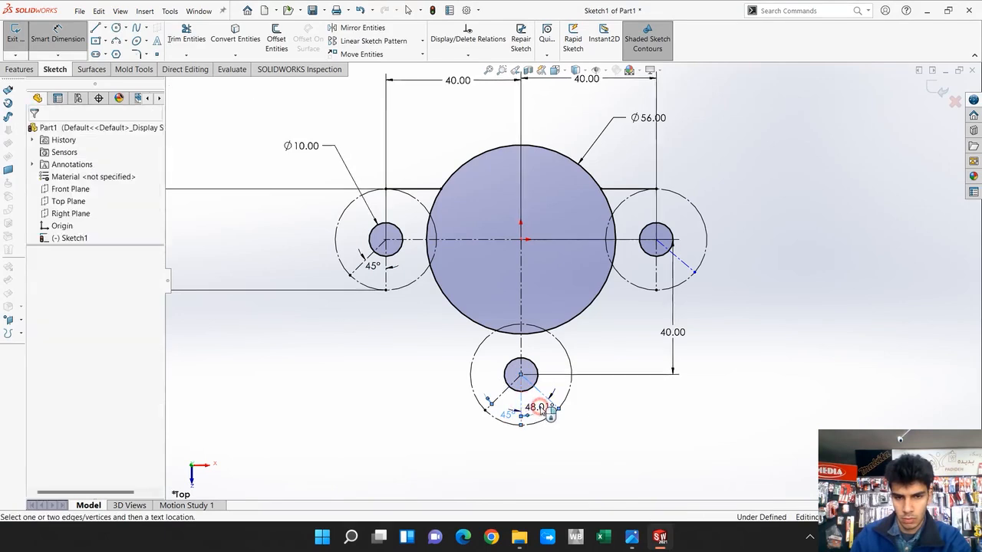
click(542, 407)
text(48)
key(Return)
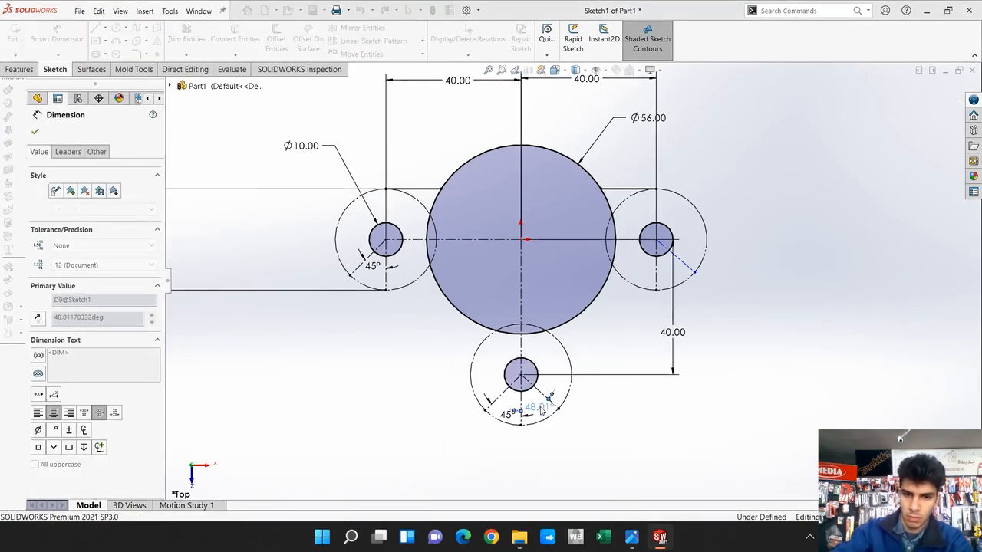
Step: Dimension the angle between the right hole's vertical and diagonal centerlines as 45°
click(679, 269)
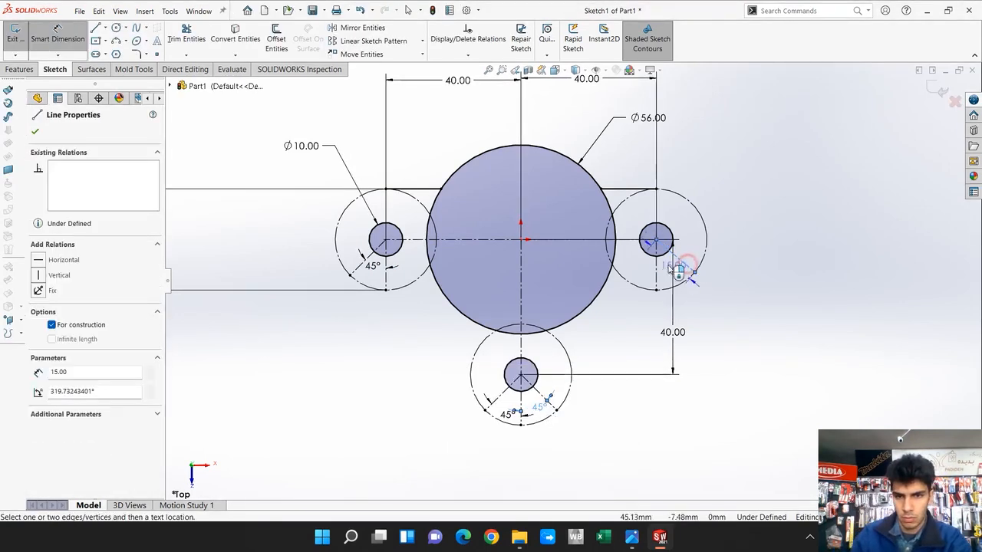
click(653, 269)
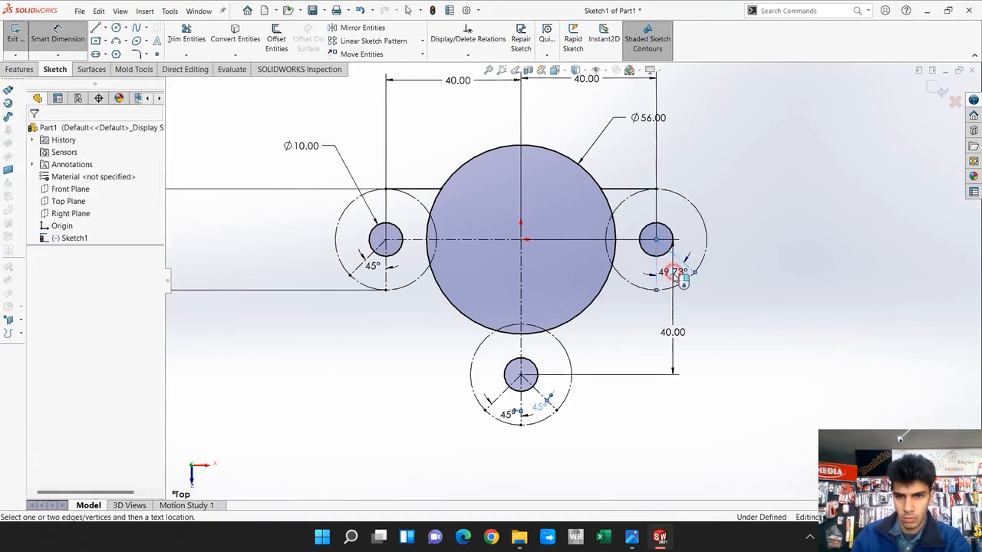
click(675, 275)
text(45)
key(Return)
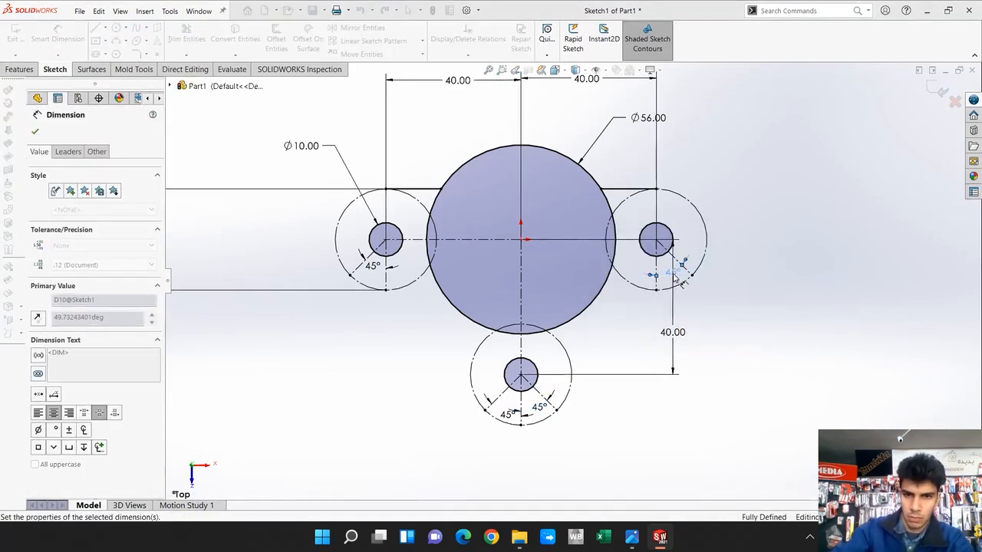
key(Escape)
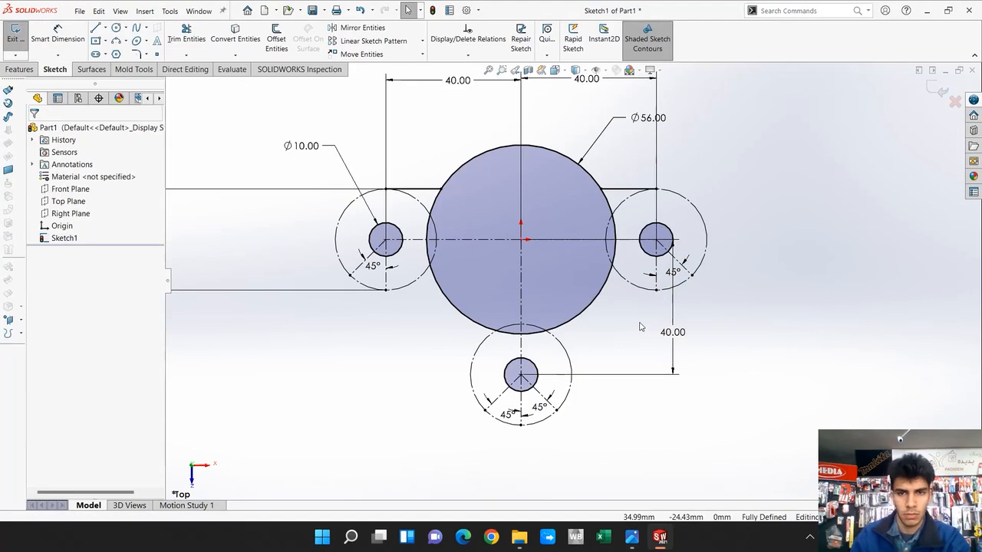
Step: Draw a line from the left hole's diagonal centerline endpoint to the lower hole's down-left centerline endpoint
click(96, 29)
click(350, 276)
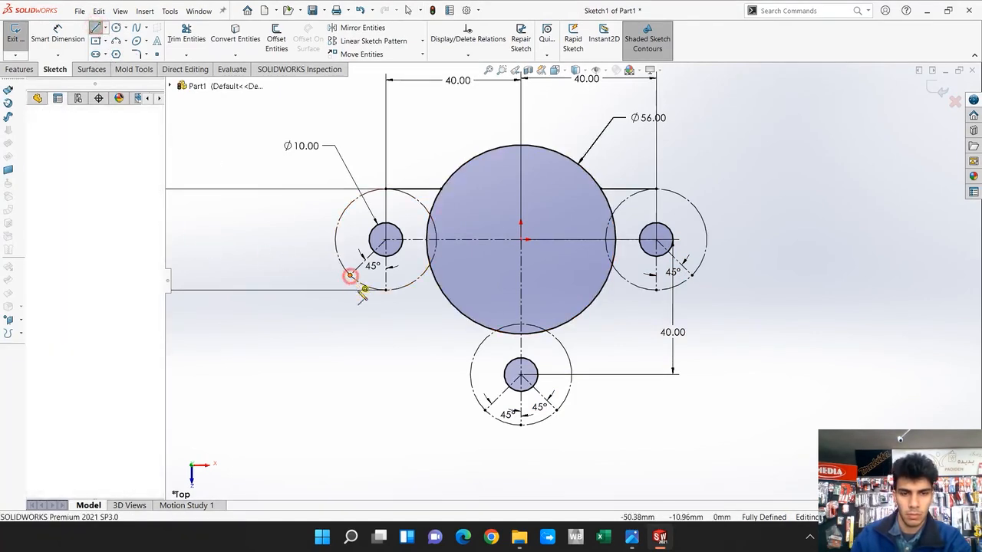
click(486, 412)
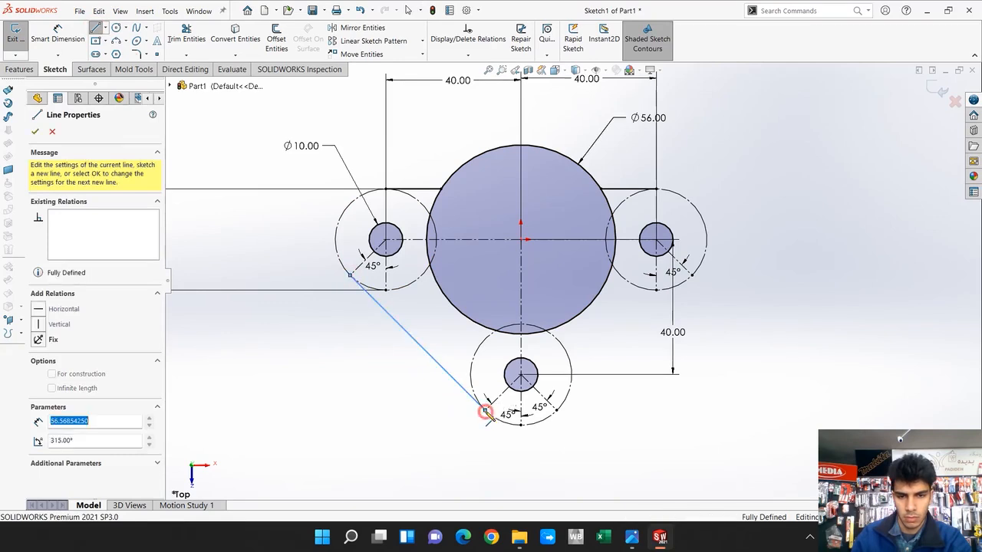
key(Escape)
Step: Draw a line from the right hole's diagonal centerline endpoint to the lower hole's down-right centerline endpoint
click(106, 29)
click(115, 39)
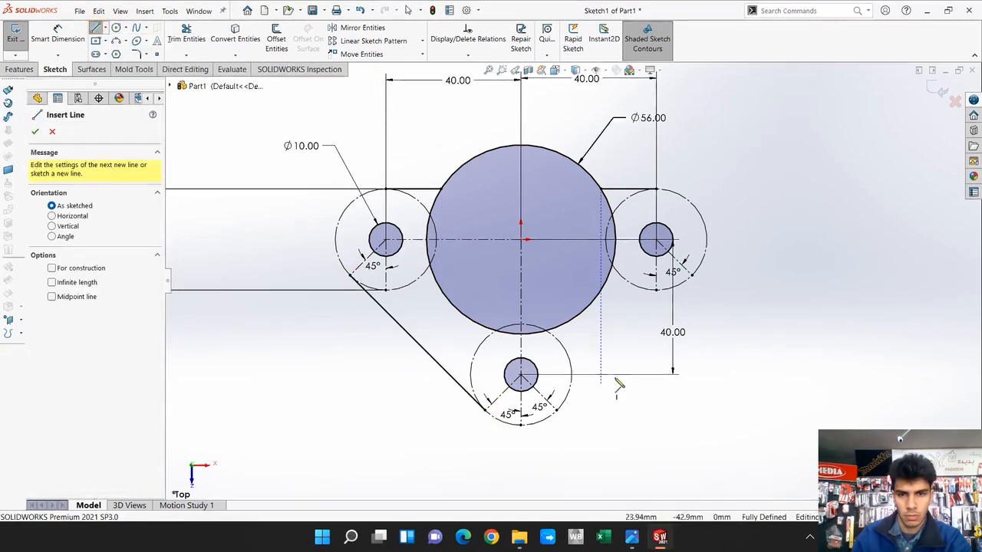
click(691, 275)
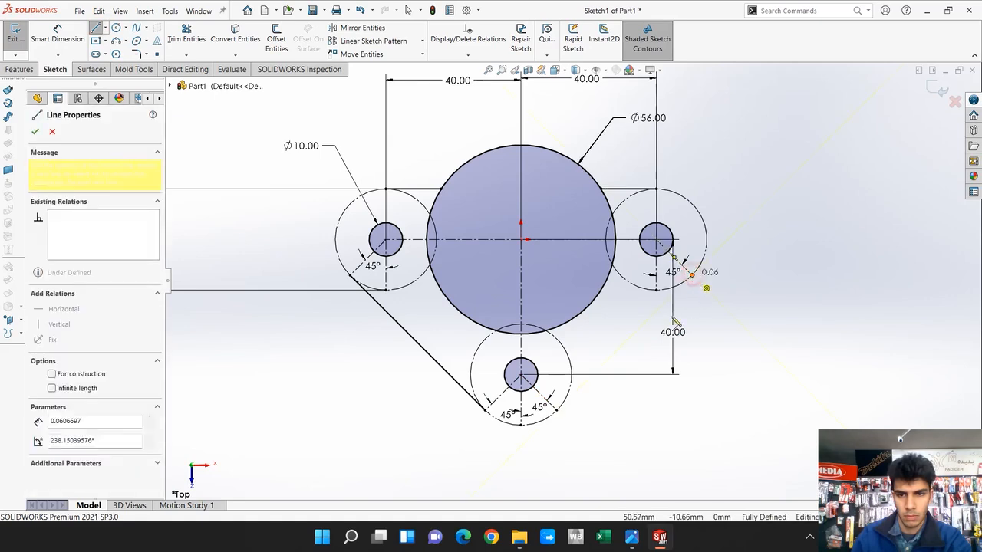
click(557, 410)
key(Escape)
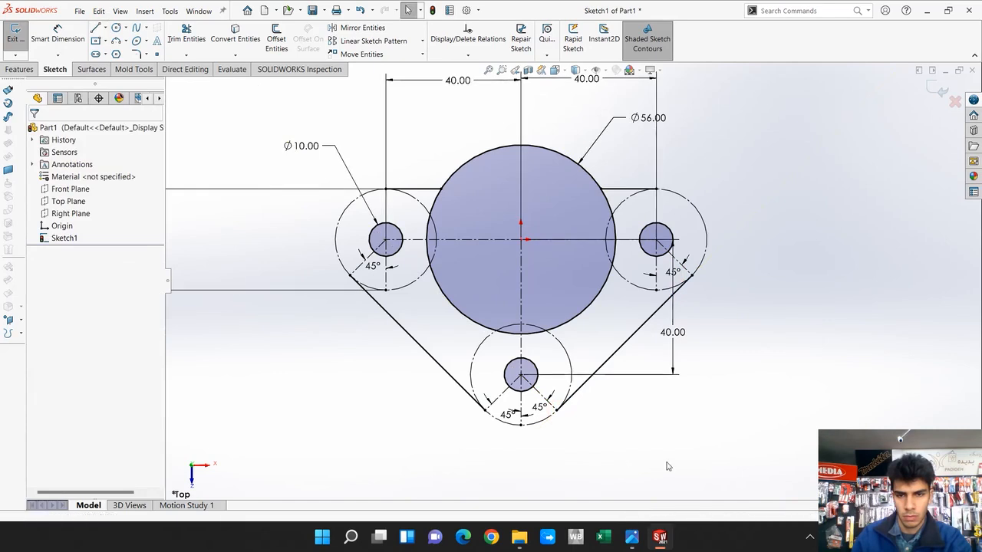
Step: Draw a 15 mm radius three-point arc around the outside of the left hole, joining the upper line to the left slanted line
scroll(676, 455, up, 2)
scroll(658, 400, down, 1)
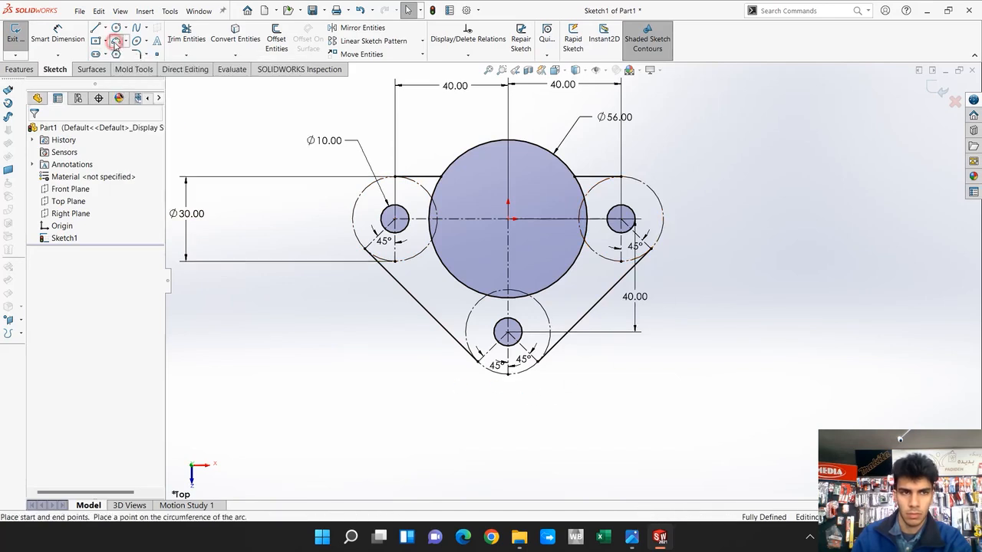
click(116, 42)
click(395, 177)
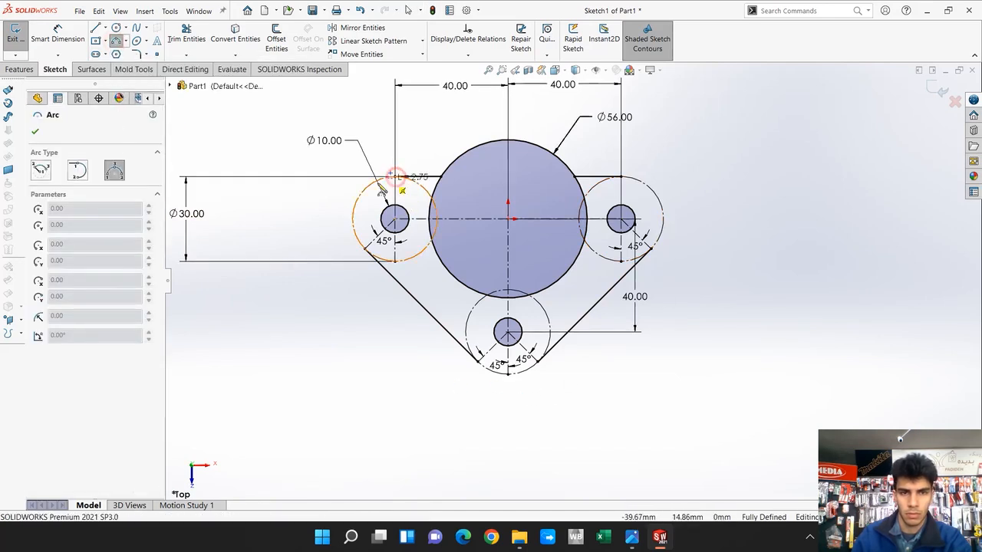
click(365, 249)
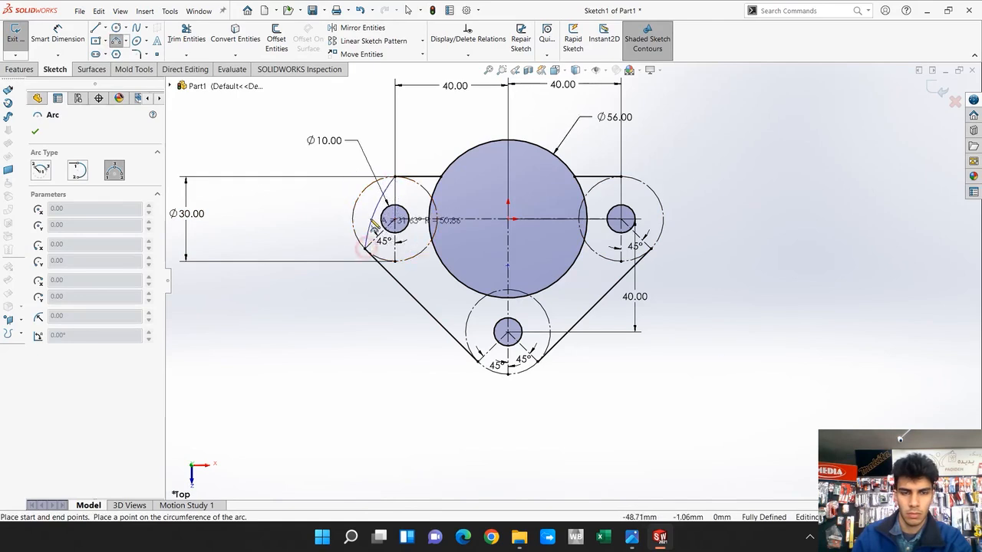
click(347, 218)
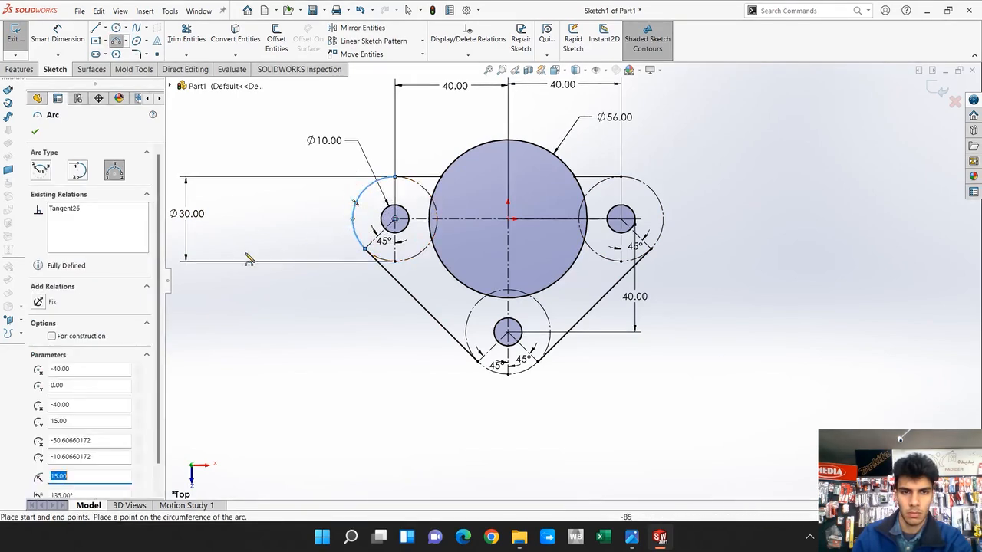
Step: Draw a 15 mm radius three-point arc below the lower hole, joining the ends of both slanted lines
click(479, 360)
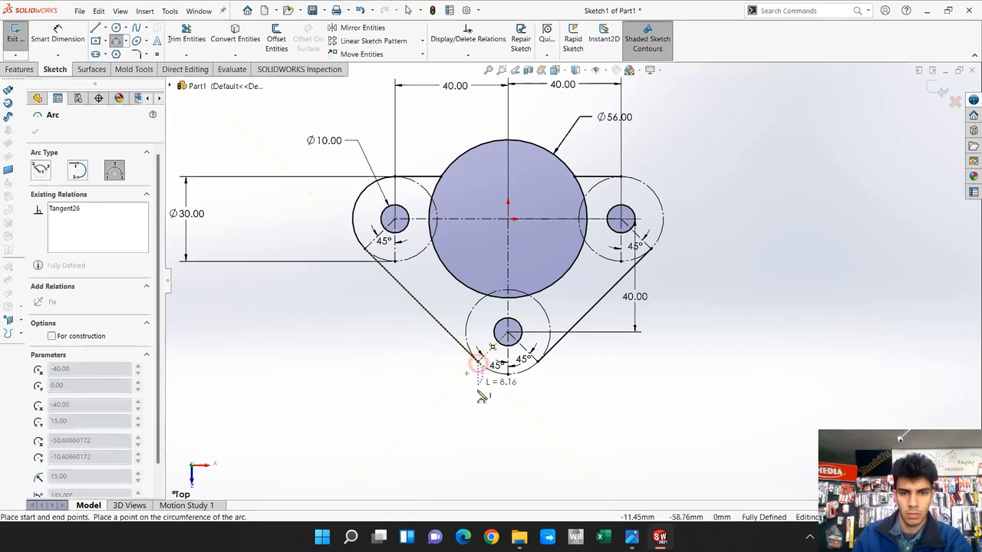
click(538, 361)
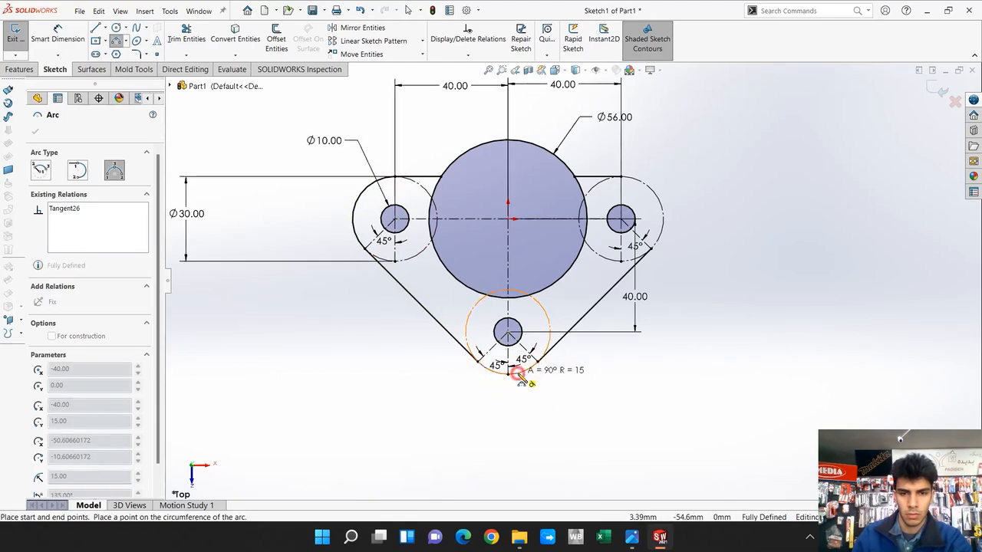
click(516, 373)
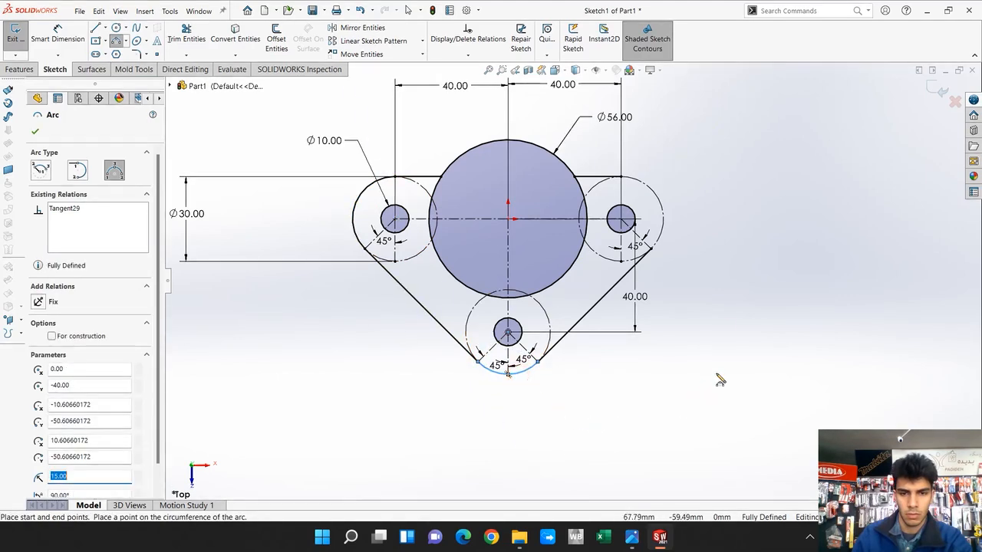
Step: Draw a 15 mm radius three-point arc around the outside of the right hole, joining the upper line to the right slanted line
click(621, 178)
click(650, 247)
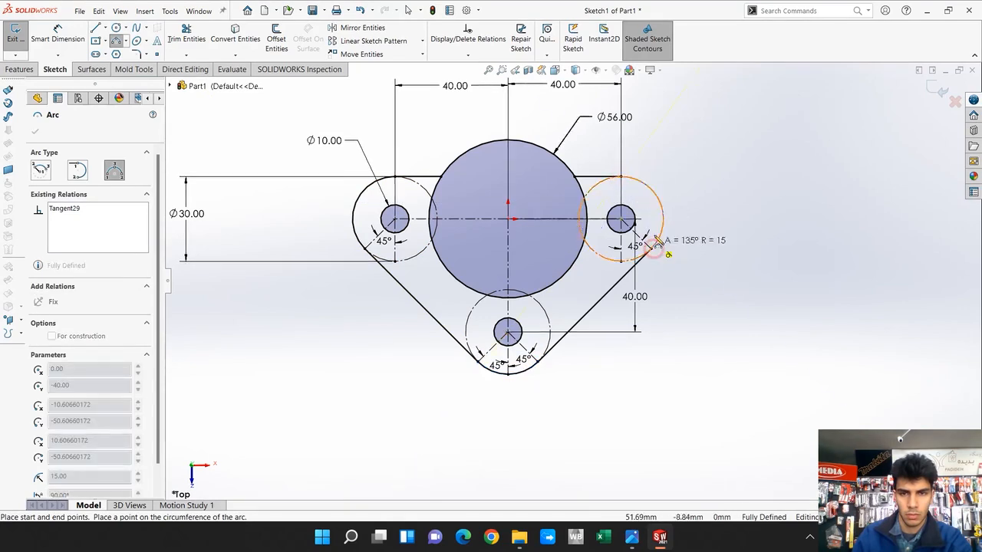
click(661, 209)
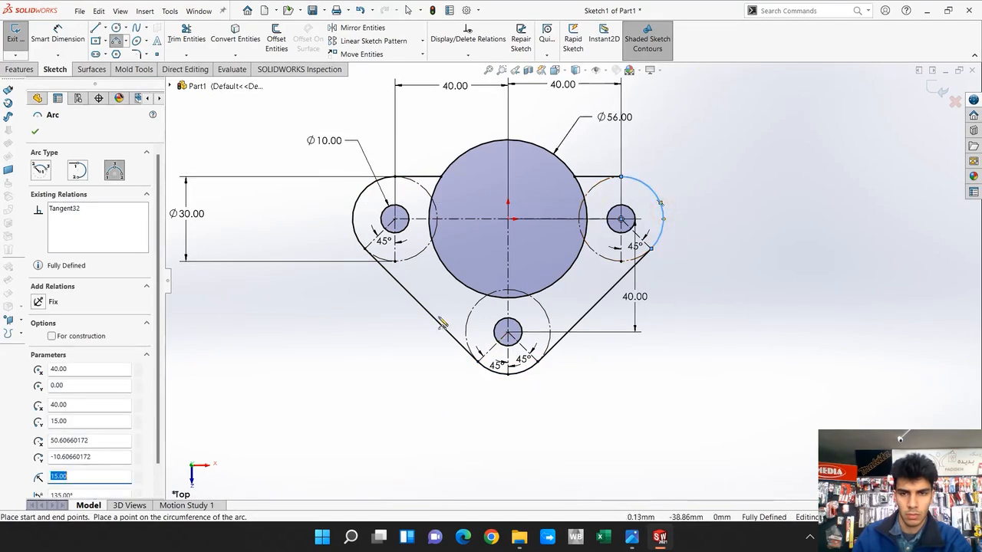
click(36, 132)
click(359, 369)
scroll(666, 407, up, 3)
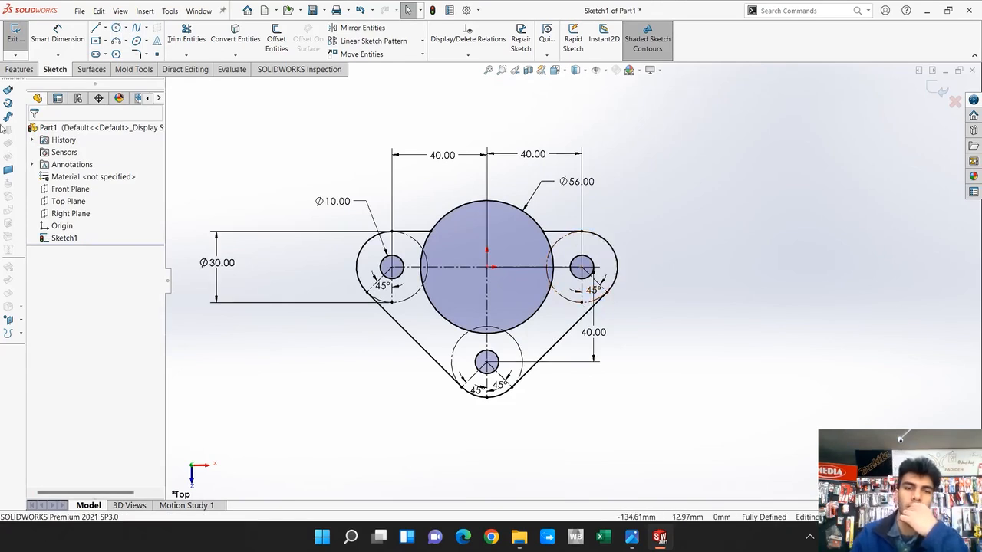
Step: Start a boss extrusion of the sketch and select the flange region around the three holes as its contour
click(15, 69)
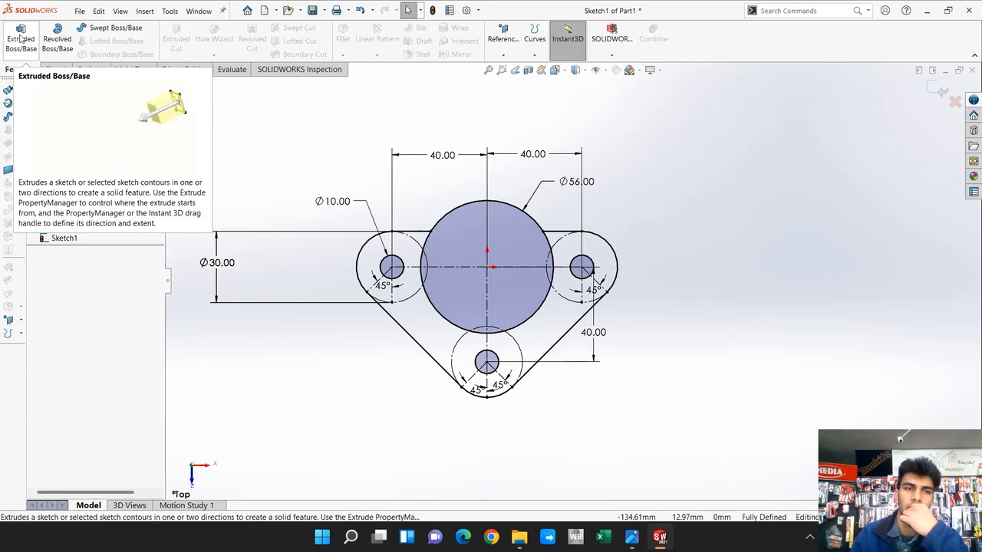
click(20, 38)
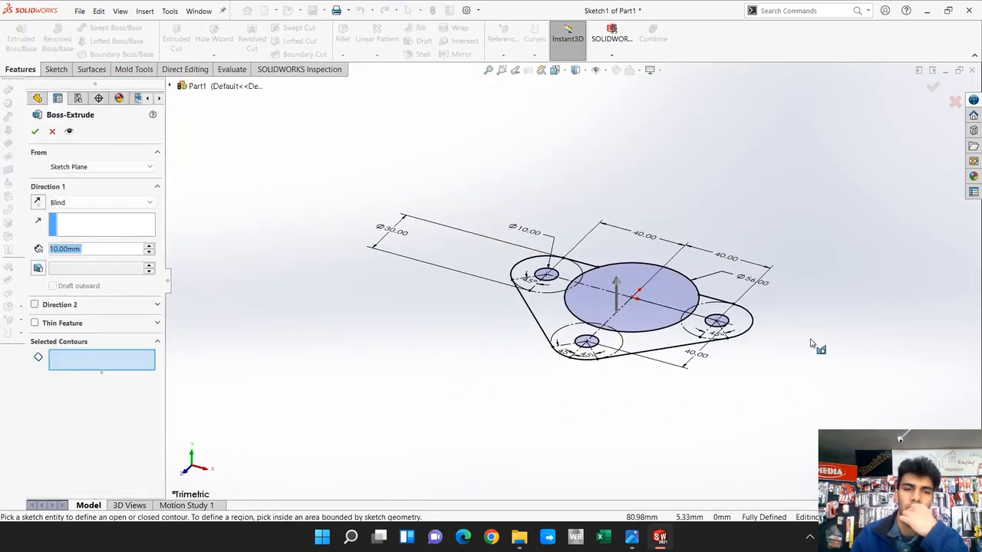
click(664, 346)
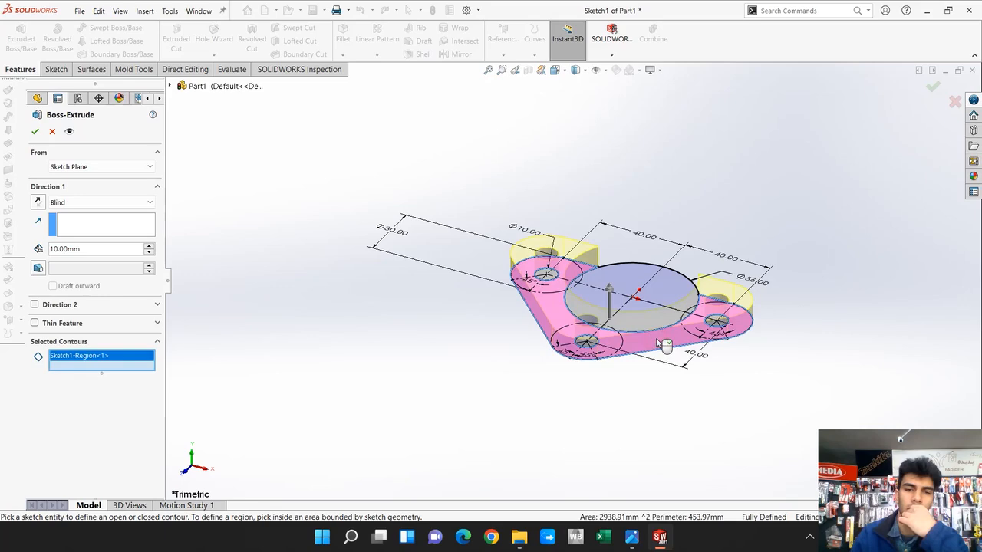
click(85, 249)
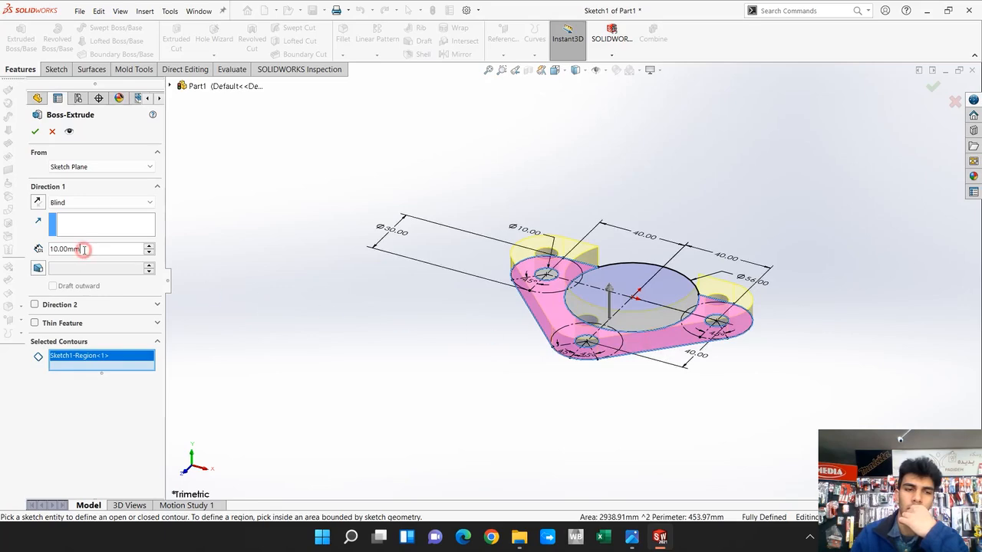
Step: Check the base thickness in reference drawing 8.1 and extrude the flange region 15 mm
key(alt+Tab)
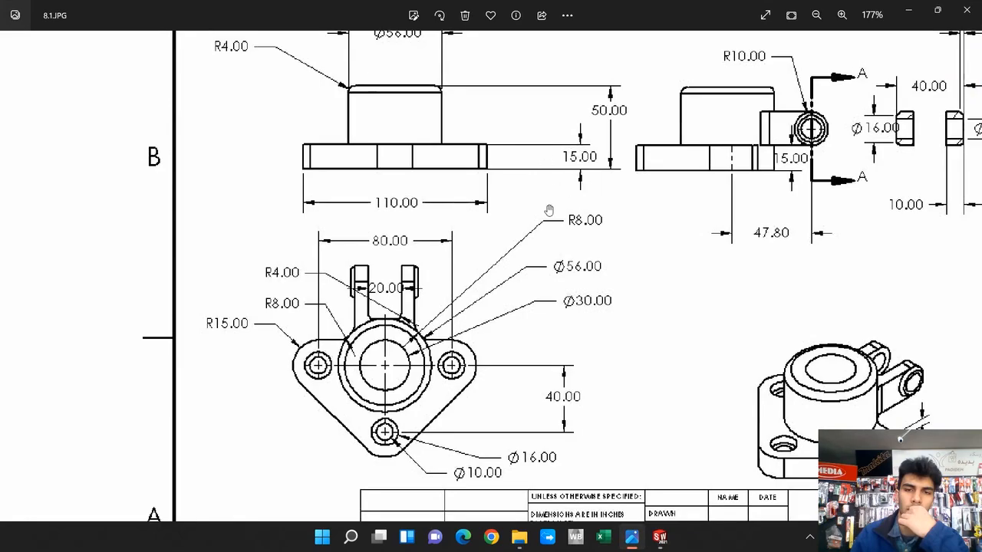
scroll(581, 184, up, 3)
scroll(567, 146, down, 5)
mouse_move(591, 155)
mouse_down()
mouse_move(552, 156)
mouse_move(545, 198)
mouse_up()
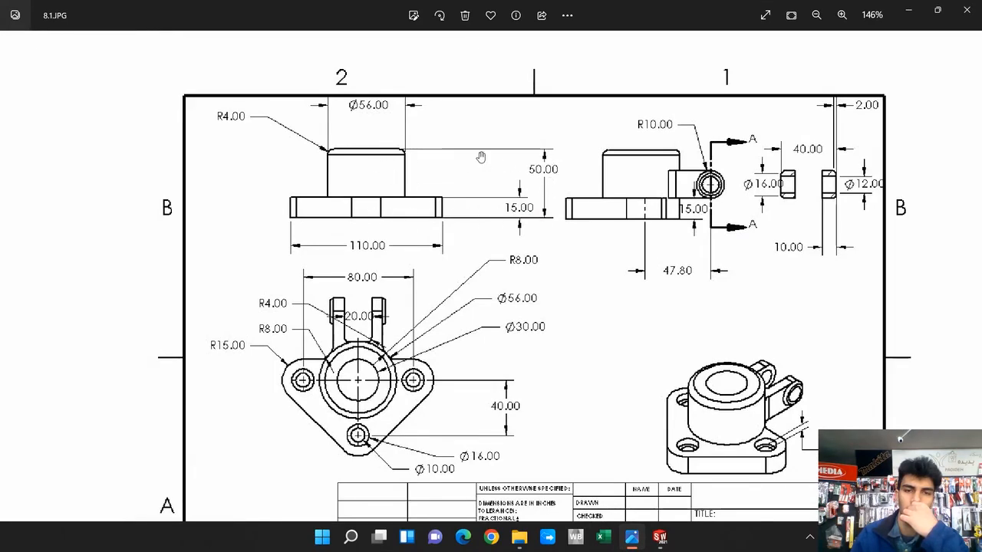
click(908, 10)
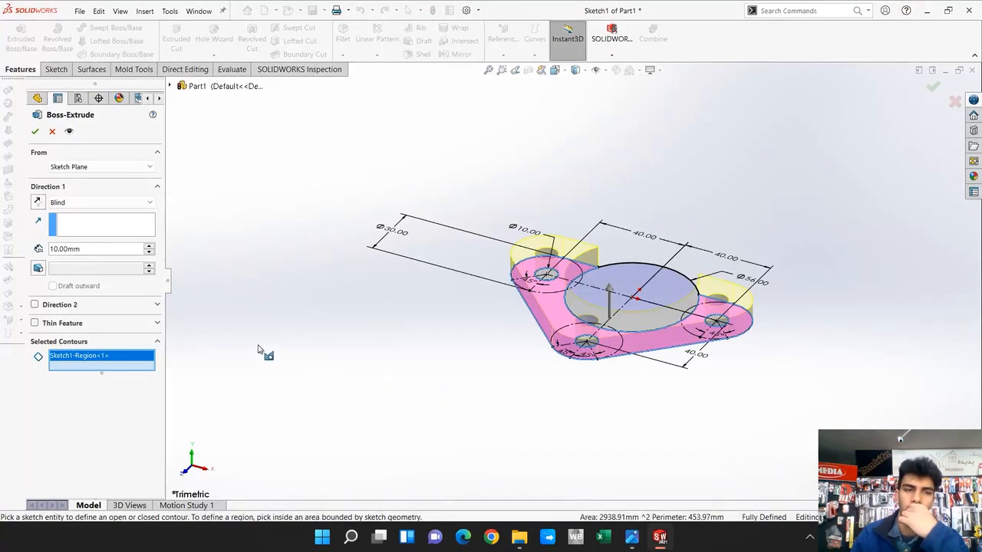
double_click(93, 246)
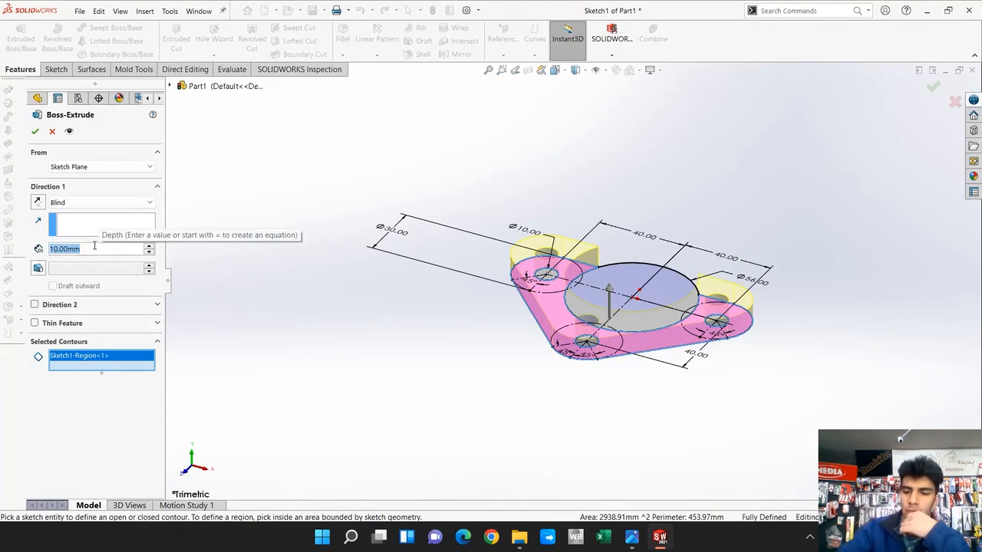
text(15)
key(Return)
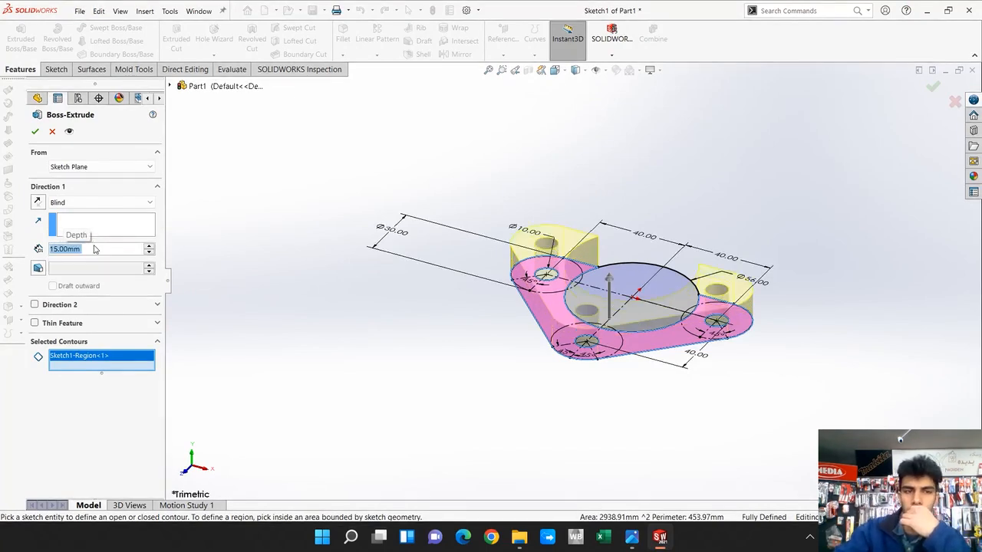
key(Return)
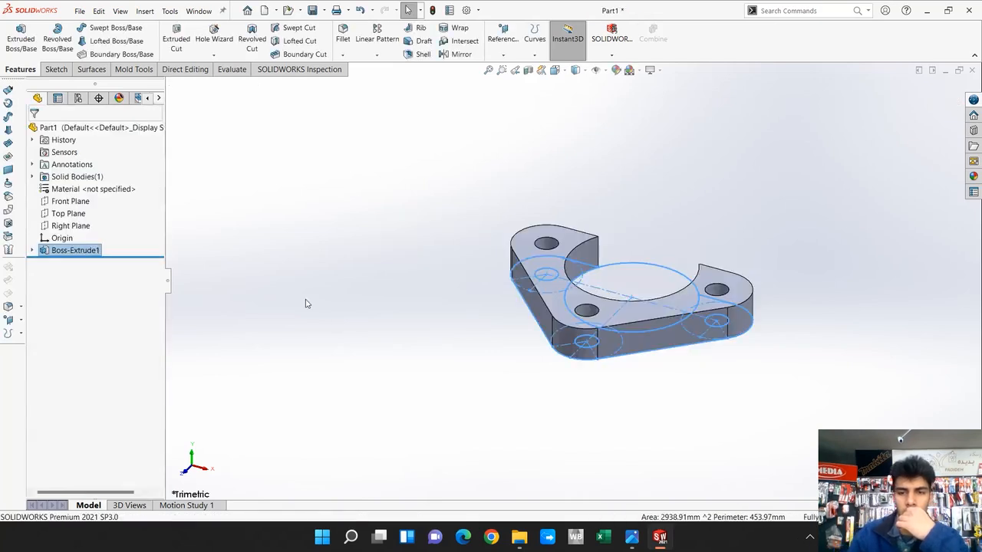
click(366, 323)
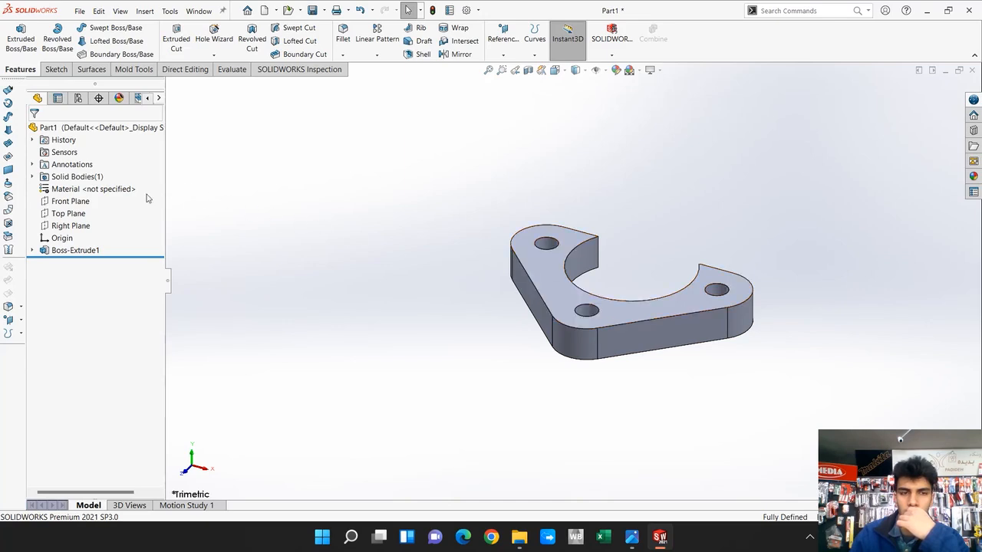
Step: Extrude the central circle region of the base flange's existing sketch 50 mm as a boss merged with the flange
click(61, 215)
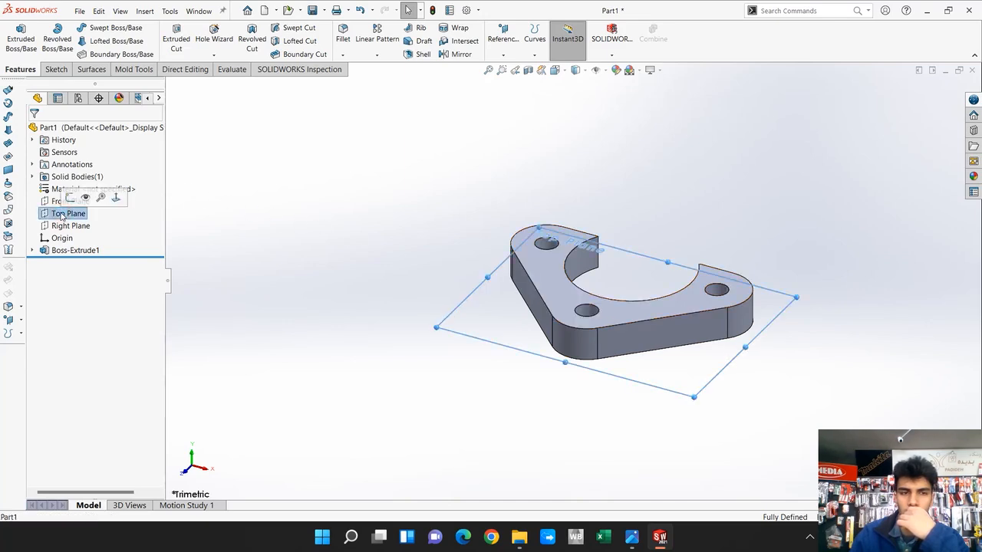
click(253, 270)
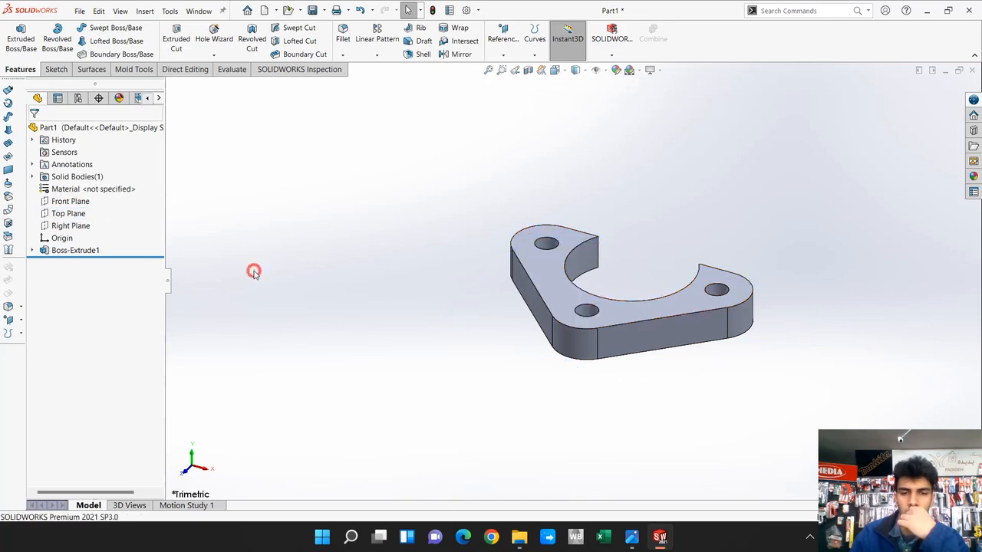
click(33, 251)
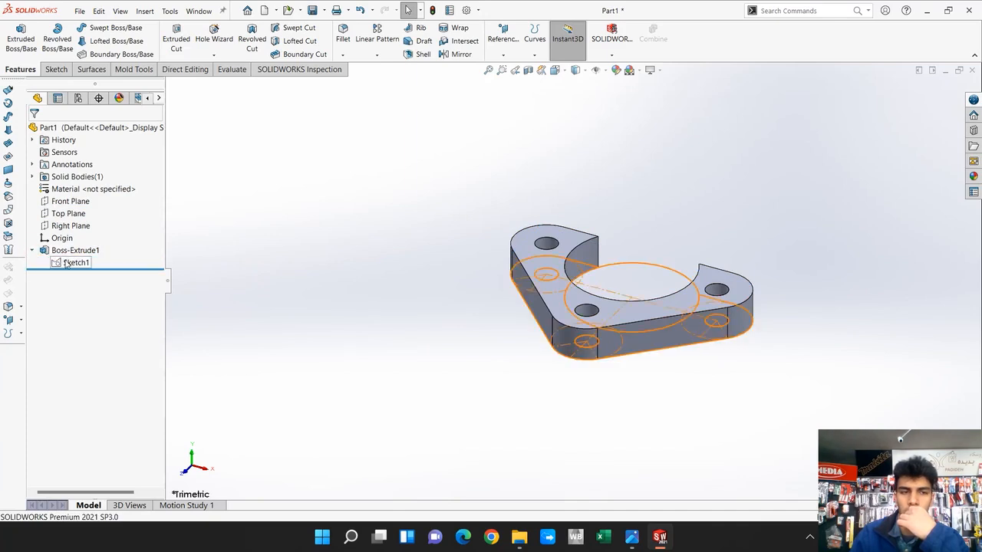
click(67, 263)
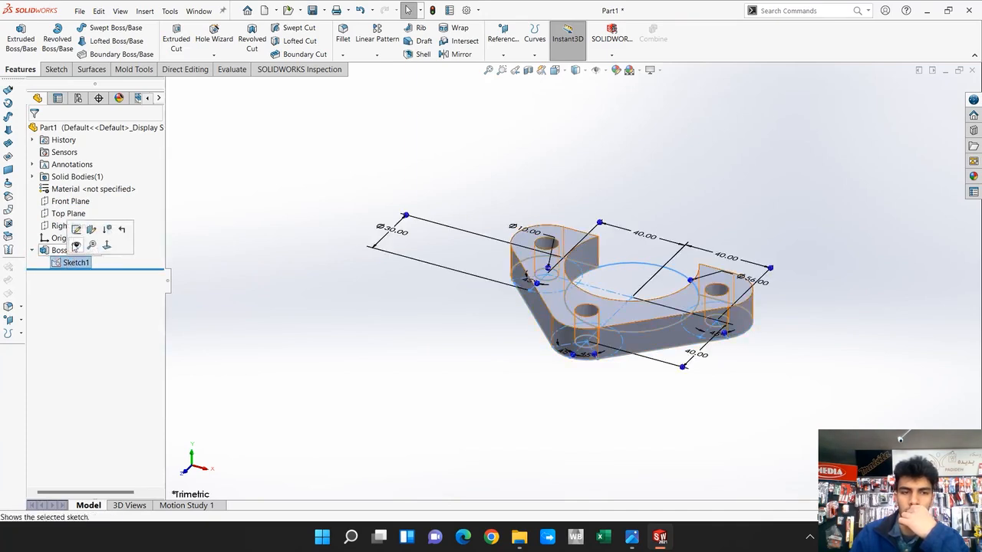
click(19, 36)
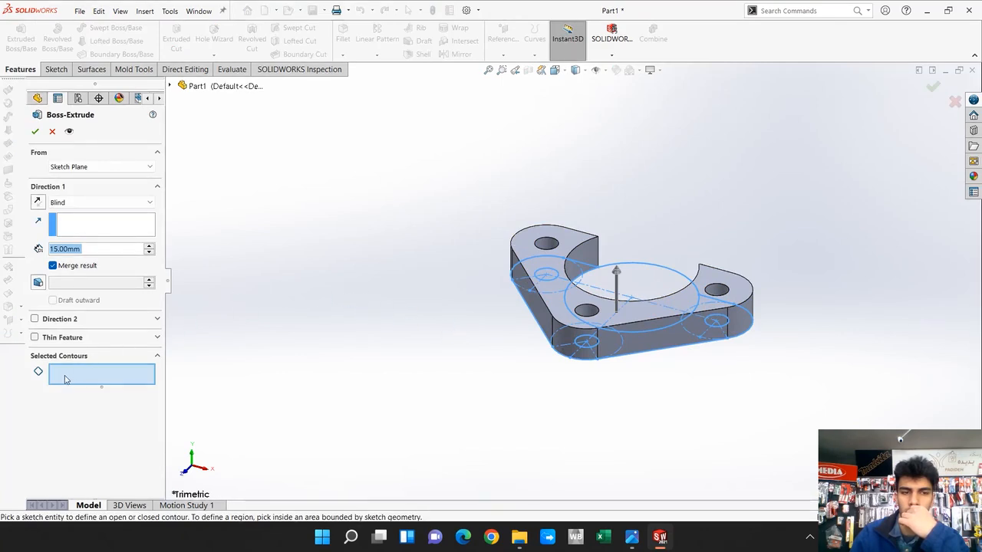
click(654, 291)
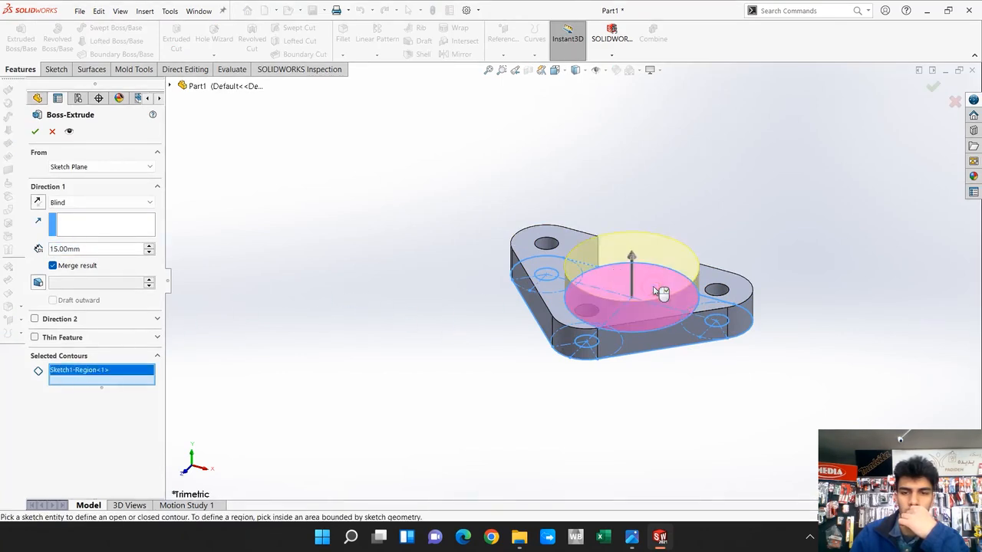
click(105, 248)
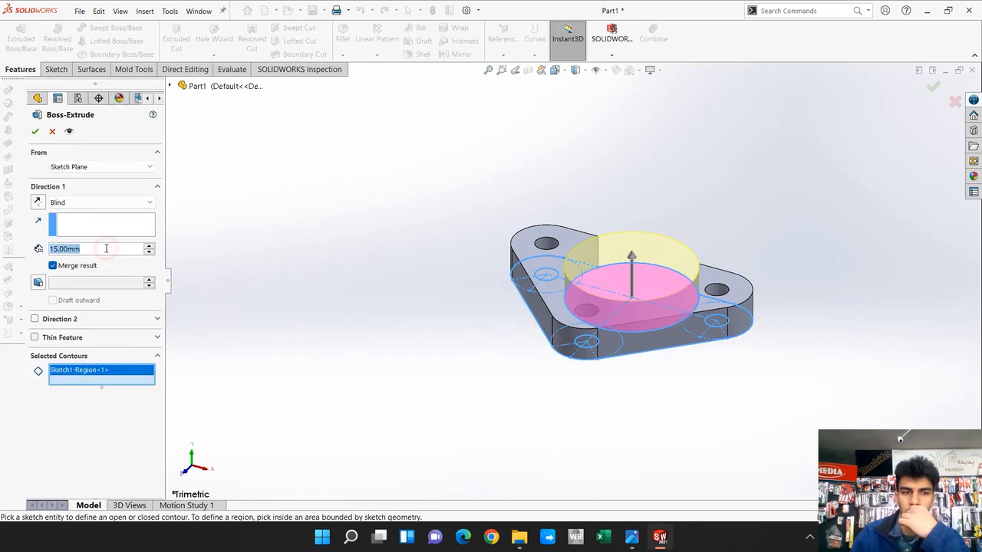
text(50)
key(Return)
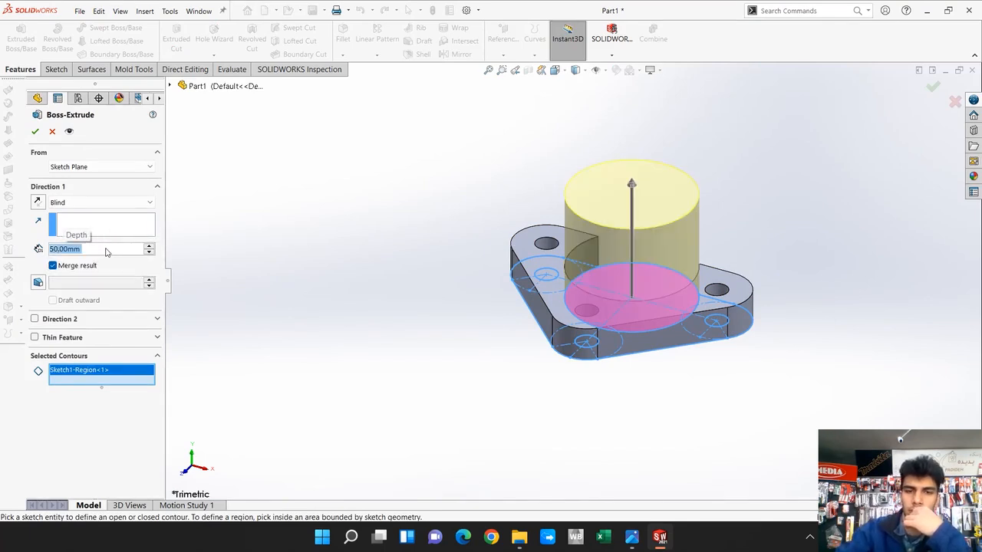
key(Return)
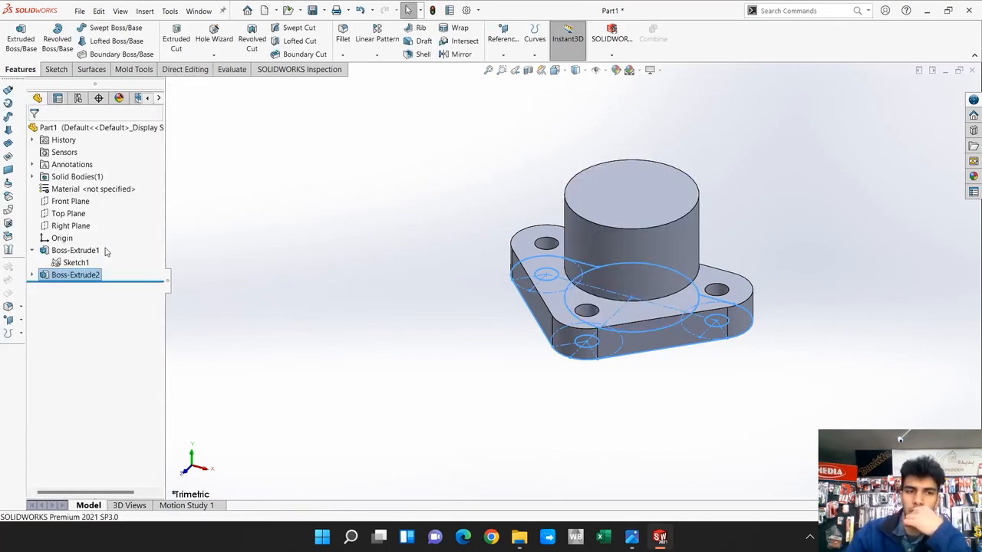
Step: Check the bore in reference drawing 8.1 and sketch a circle about 28 mm in diameter at the origin on the boss's top face
scroll(697, 234, up, 2)
scroll(697, 258, down, 2)
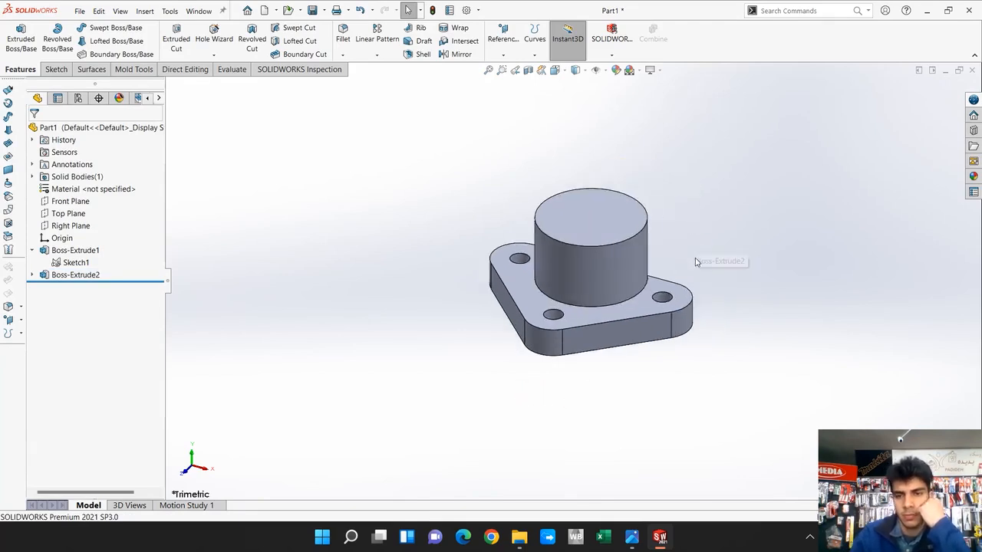
middle_drag(701, 269, 616, 469)
click(631, 537)
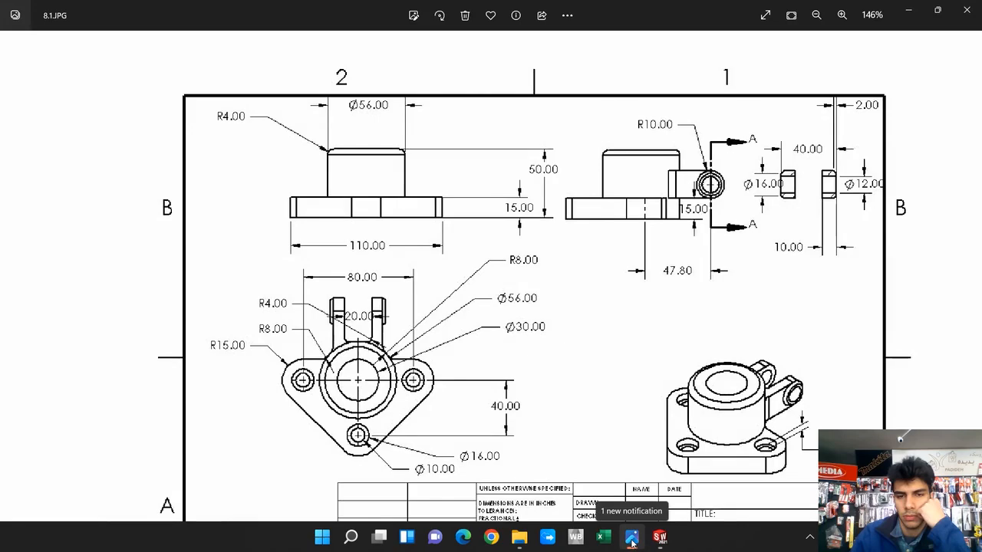
drag(513, 345, 513, 289)
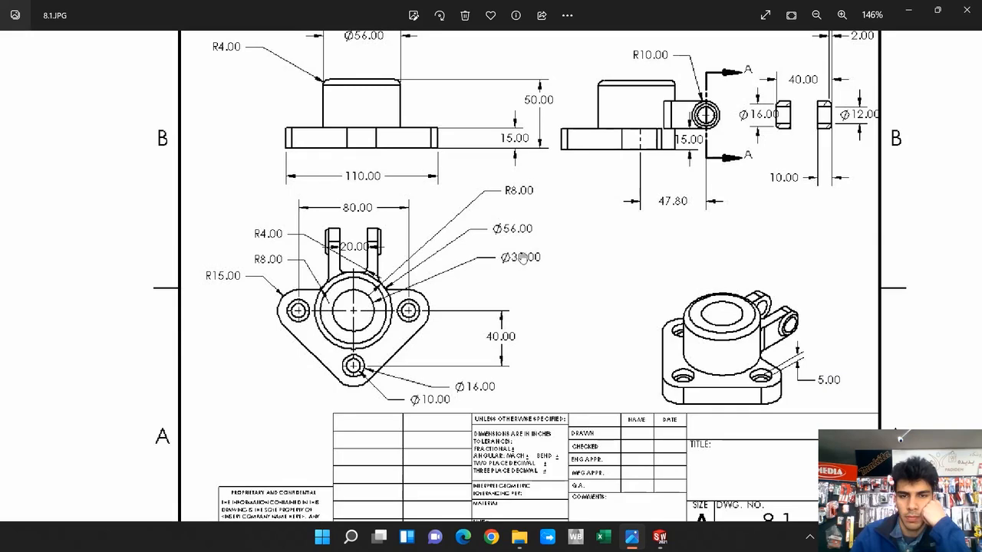
click(908, 9)
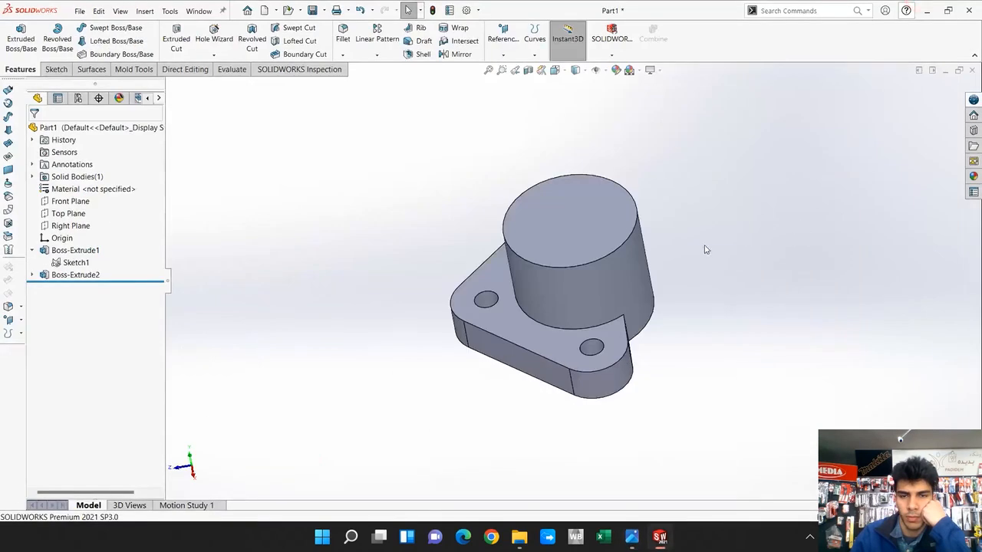
click(548, 214)
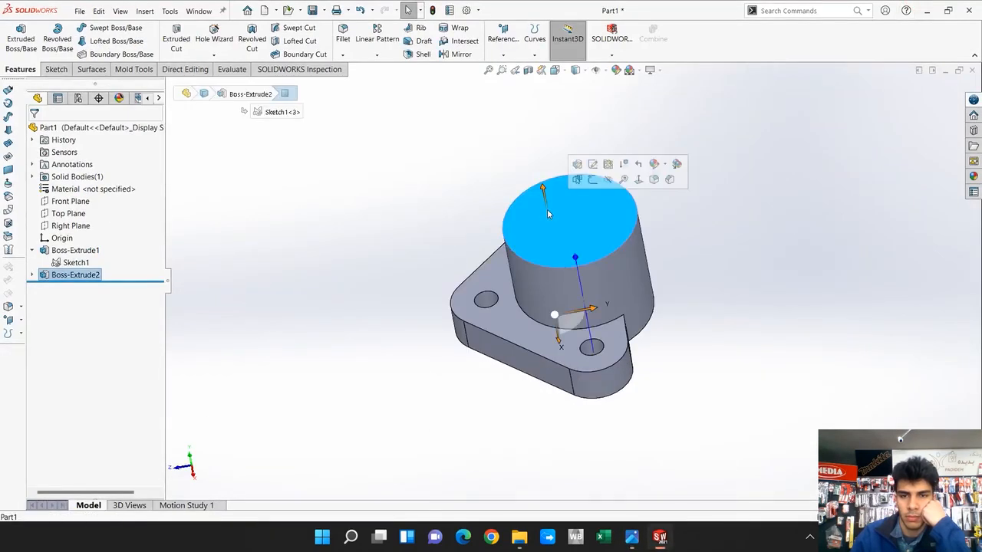
click(602, 201)
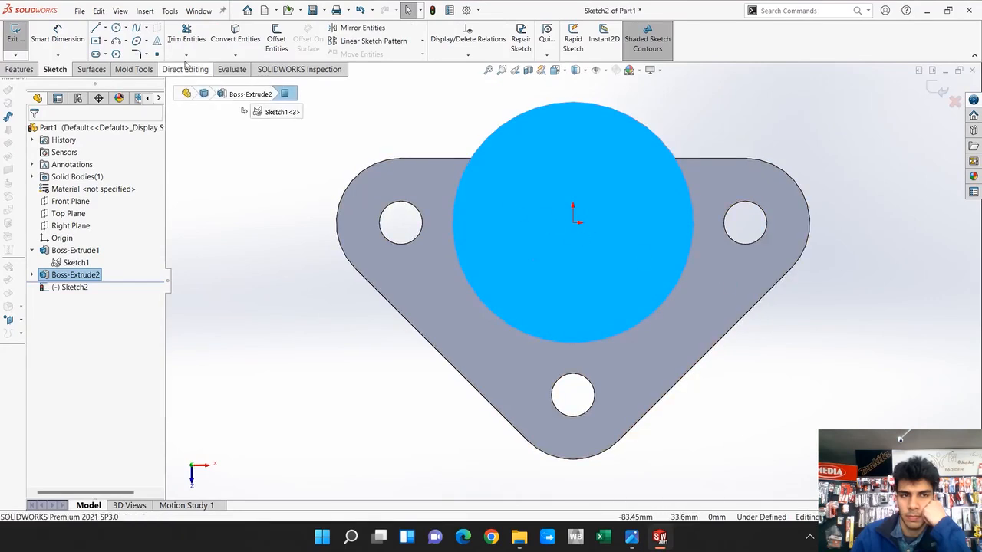
click(116, 29)
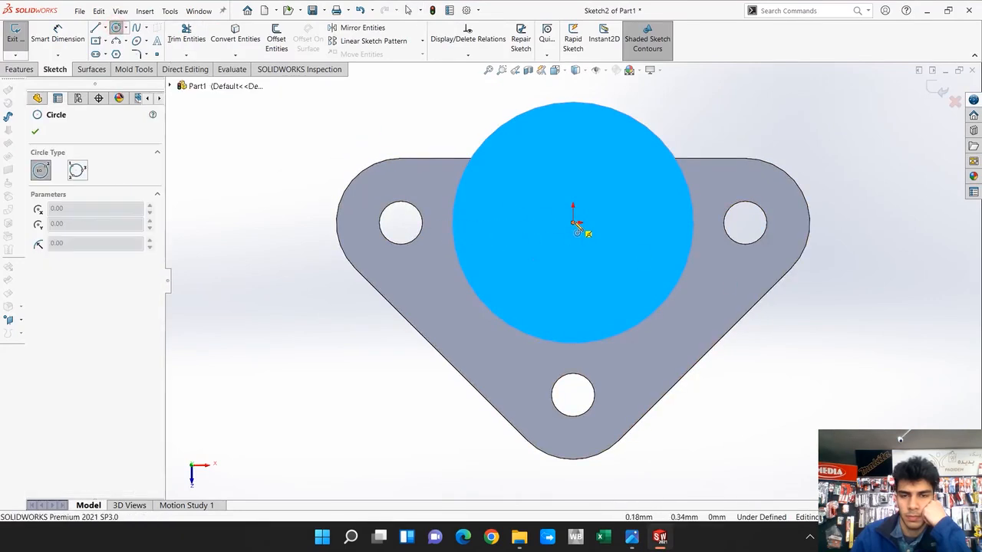
click(574, 219)
click(627, 201)
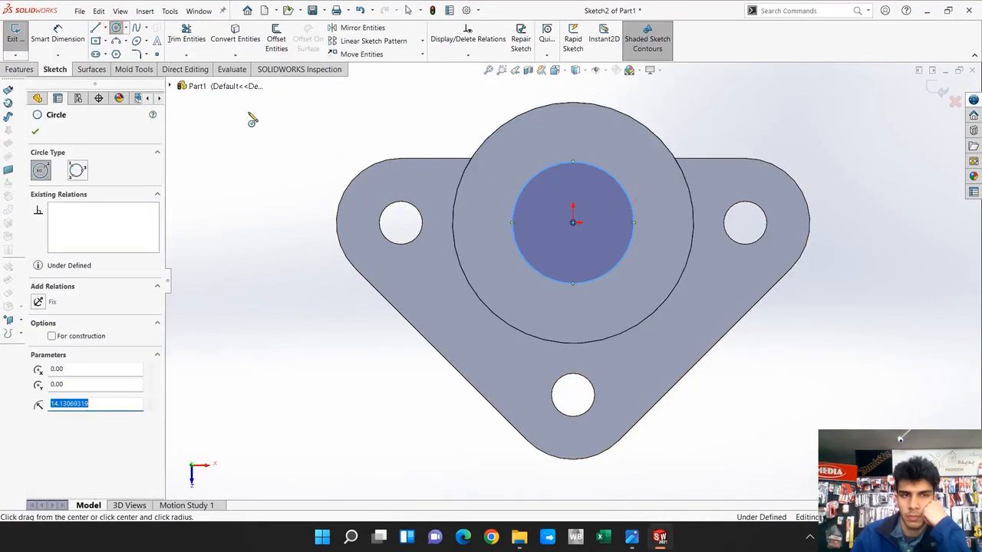
Step: Dimension the circle on the boss's top face to a diameter of 30 mm
click(67, 32)
click(613, 198)
click(724, 123)
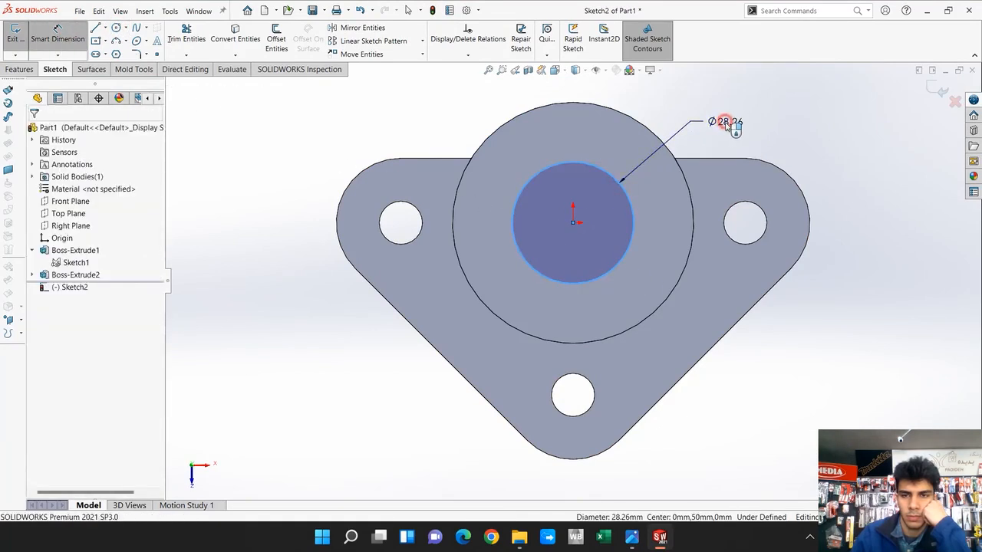
text(35)
key(Return)
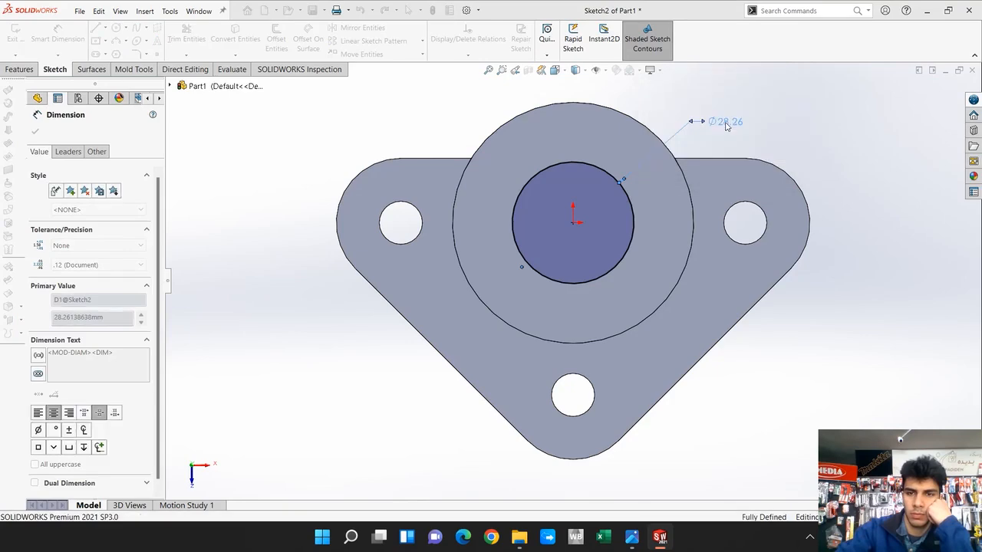
Step: Cut the 30 mm circle down through the cylindrical boss with the Up To Next end condition
click(19, 69)
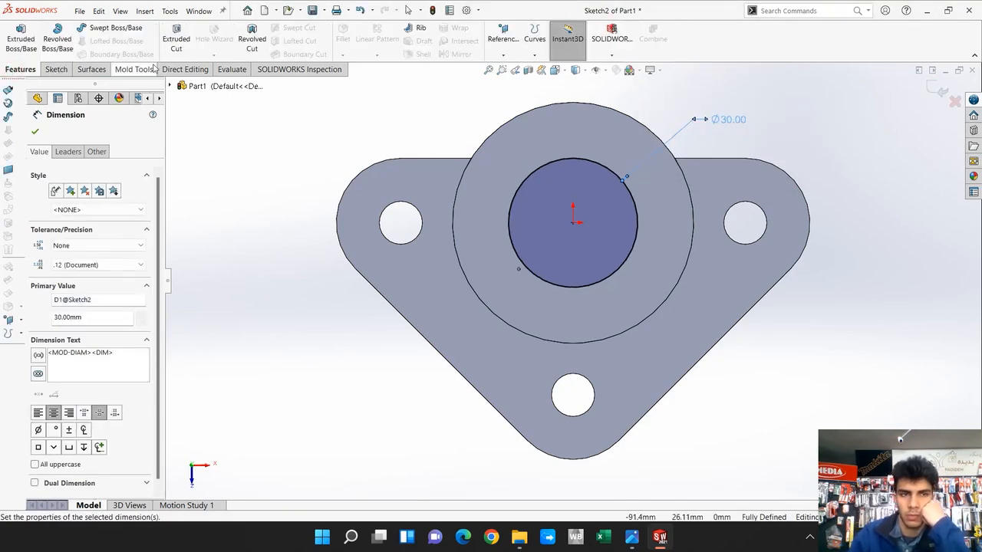
click(176, 38)
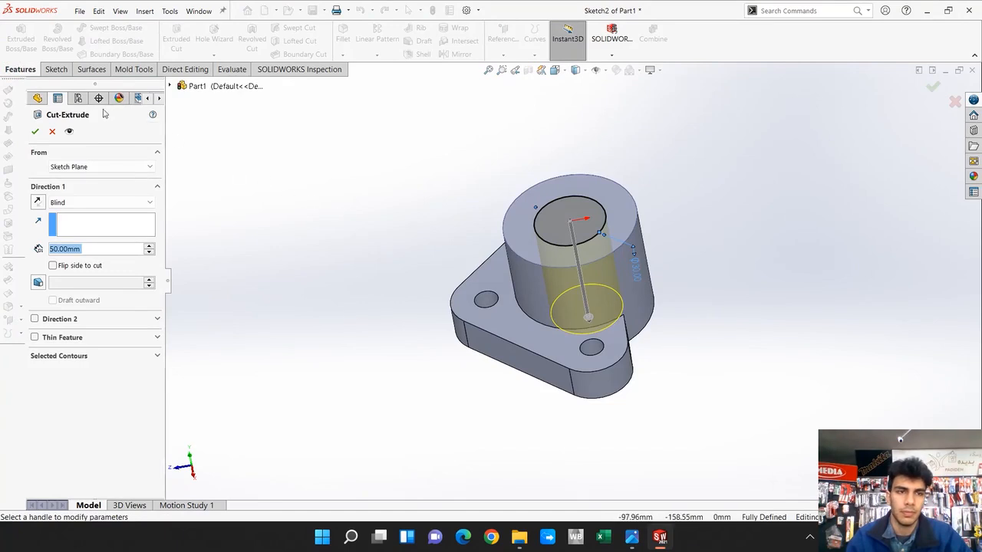
click(68, 202)
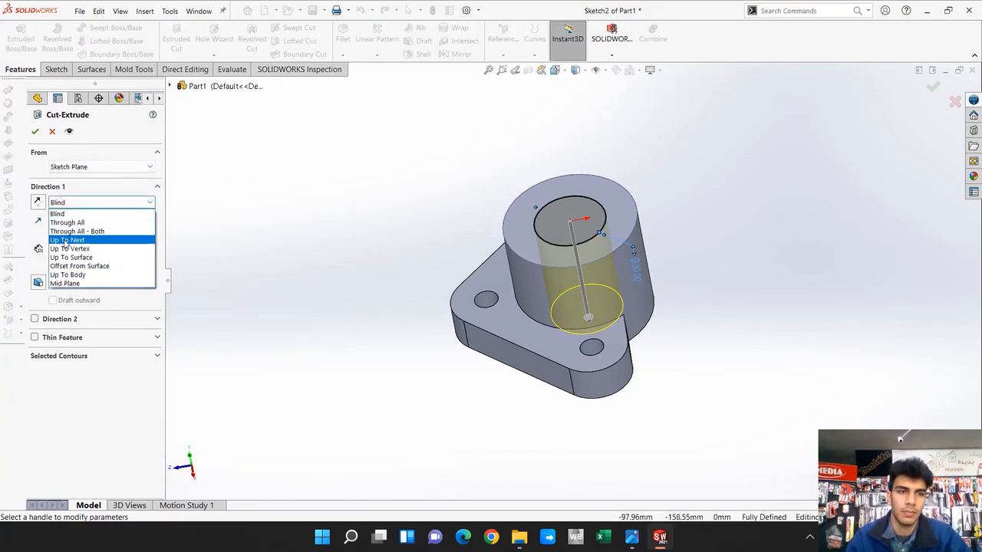
click(67, 239)
middle_drag(710, 390, 652, 217)
click(35, 131)
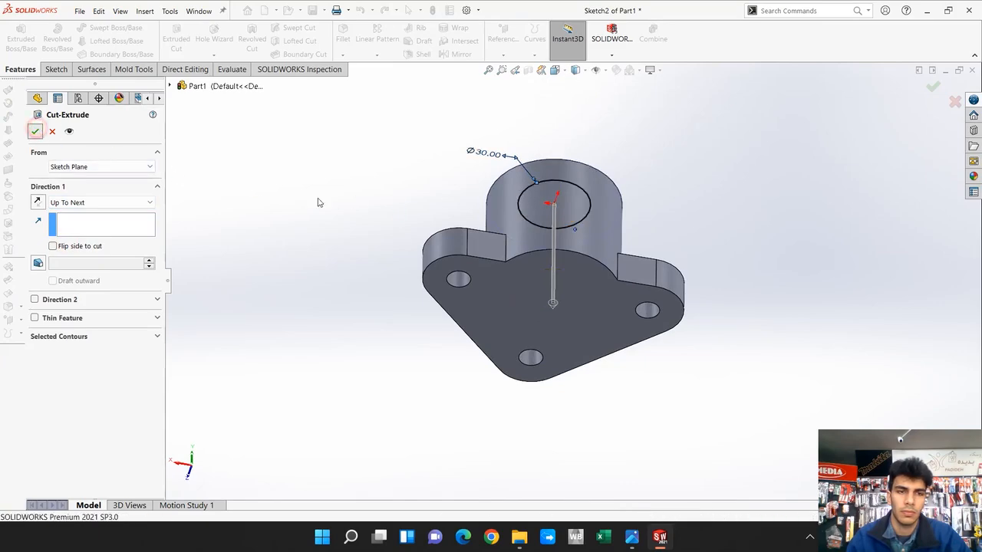
click(398, 177)
Step: Check the counterbore dimensions in reference drawing 8.1 and start a sketch on the flange's top face
middle_drag(397, 178, 633, 486)
click(631, 536)
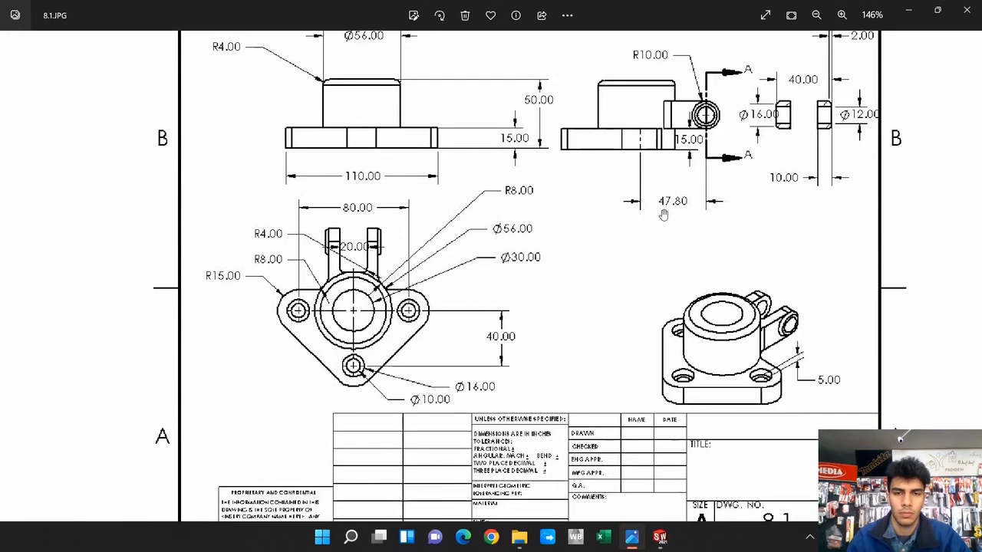
click(911, 15)
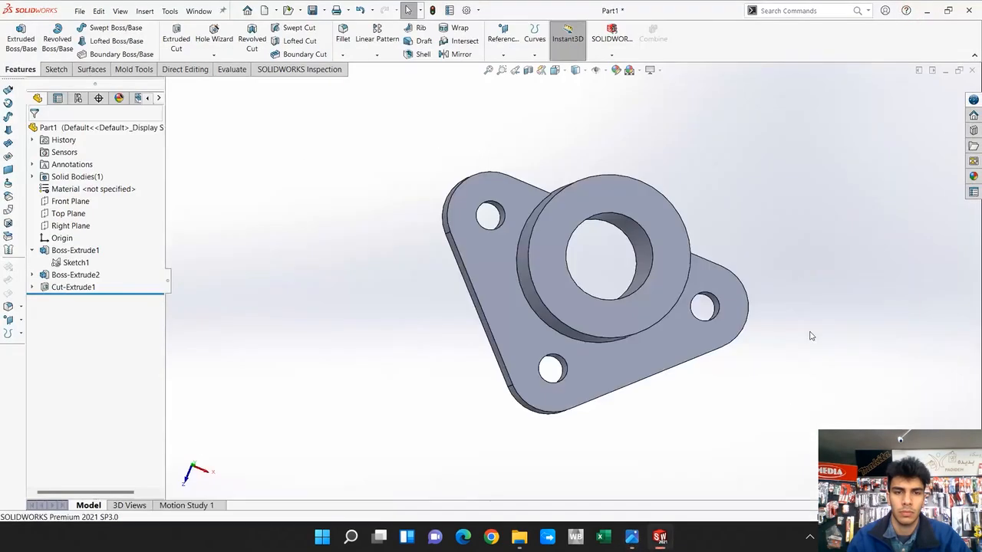
click(652, 347)
click(693, 318)
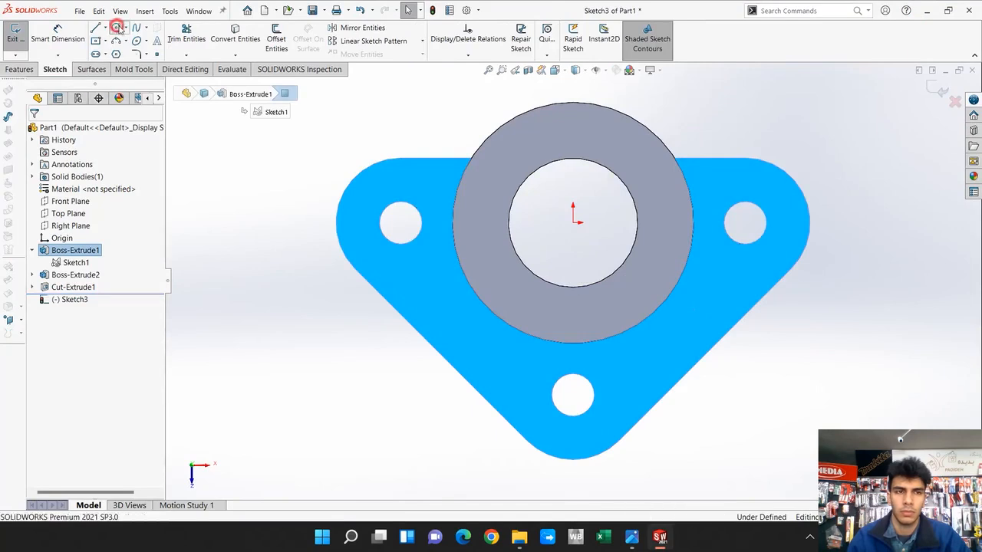
Step: Draw circles centred on the left, lower and right flange holes, with radii of about 9.3, 13.6 and 10.3 mm
click(116, 28)
click(400, 222)
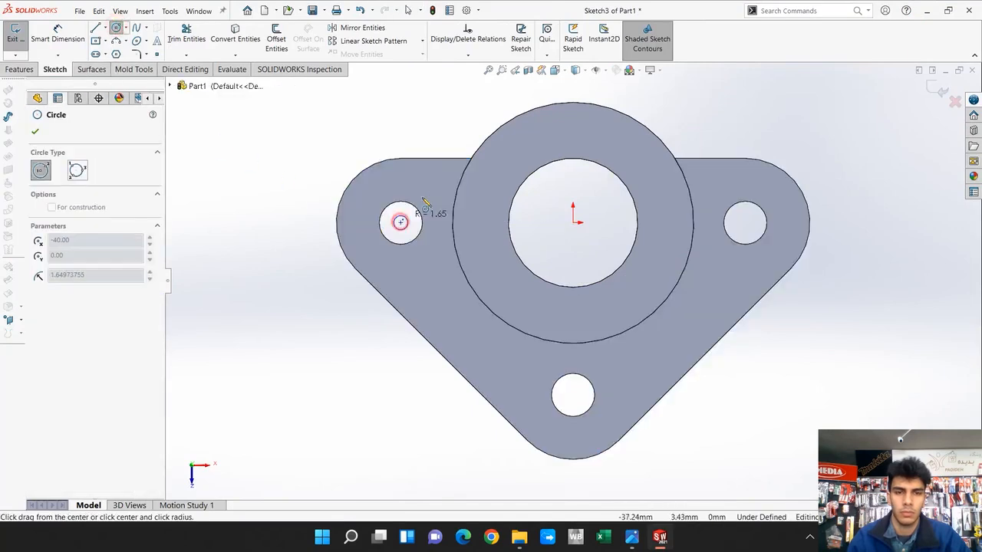
click(427, 191)
click(573, 396)
click(627, 373)
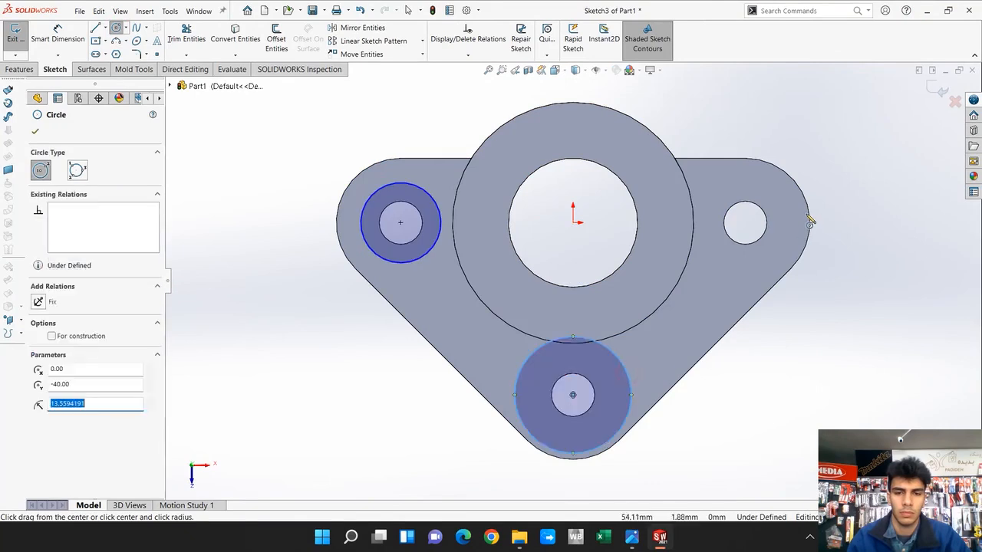
click(745, 223)
click(786, 206)
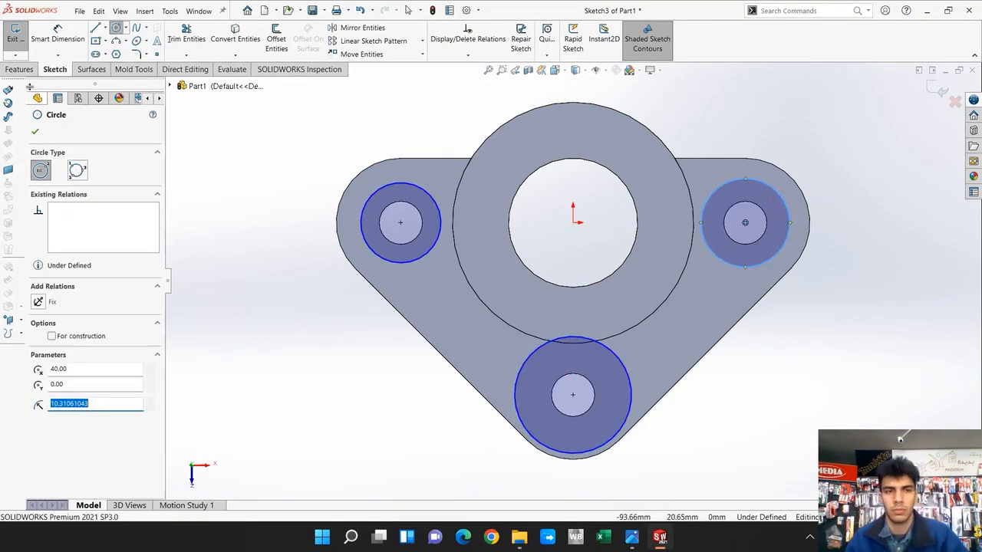
Step: Dimension the circle around the left flange hole to a diameter of 16 mm
click(58, 35)
click(362, 216)
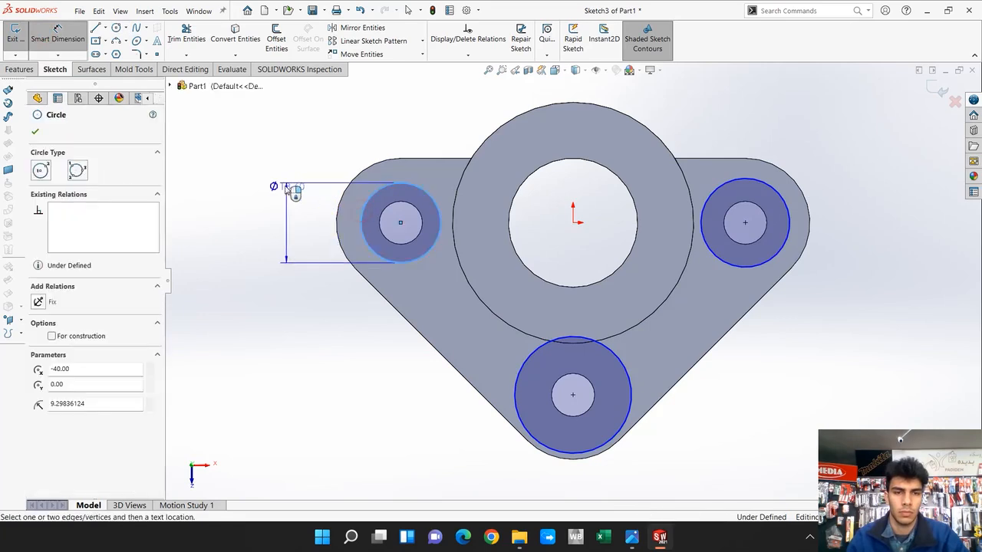
click(273, 204)
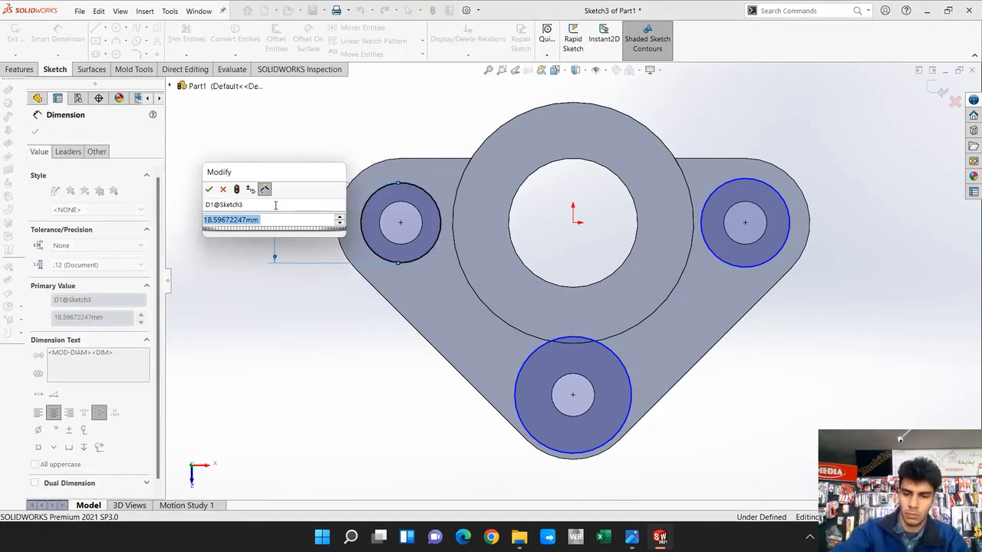
text(16)
key(Return)
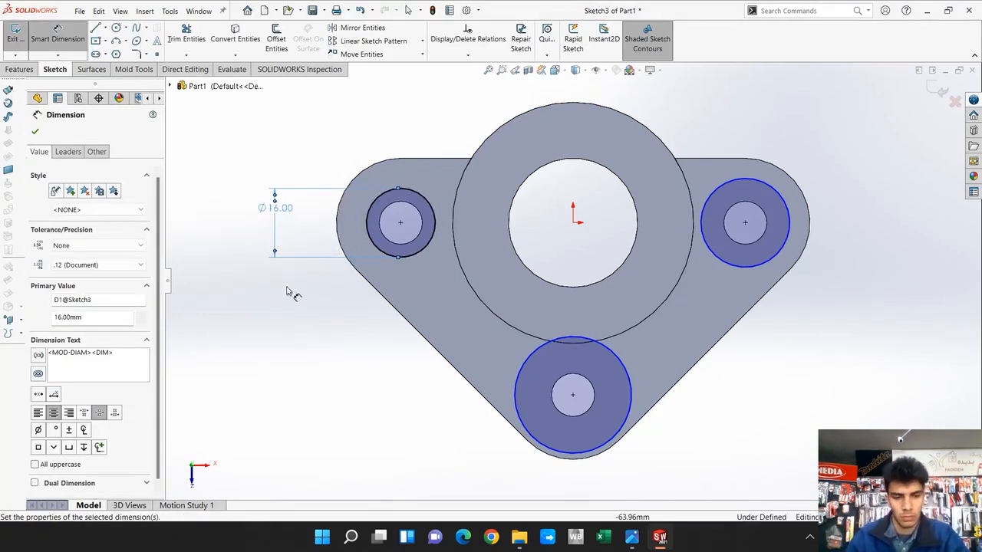
key(Escape)
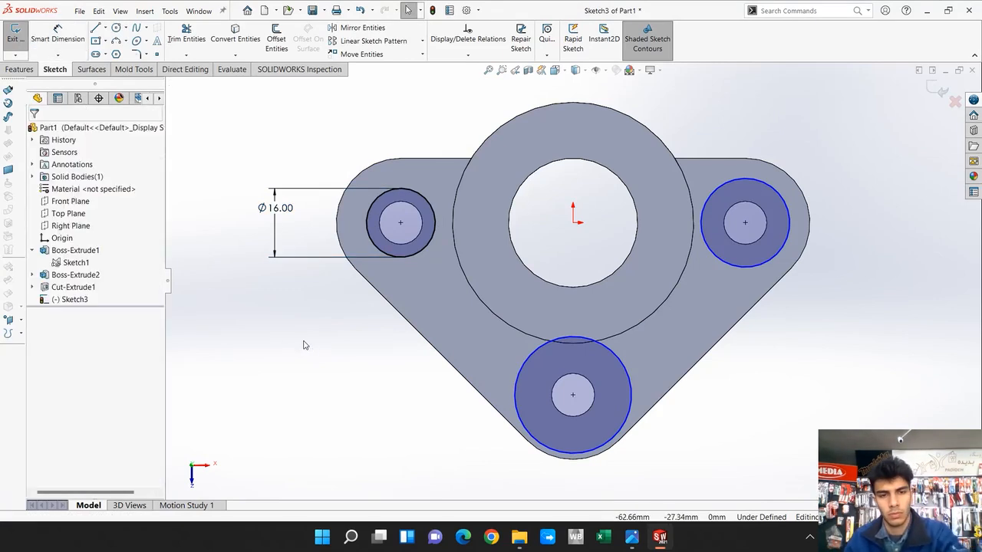
Step: Apply an Equal relation to the three circles around the flange holes
click(406, 253)
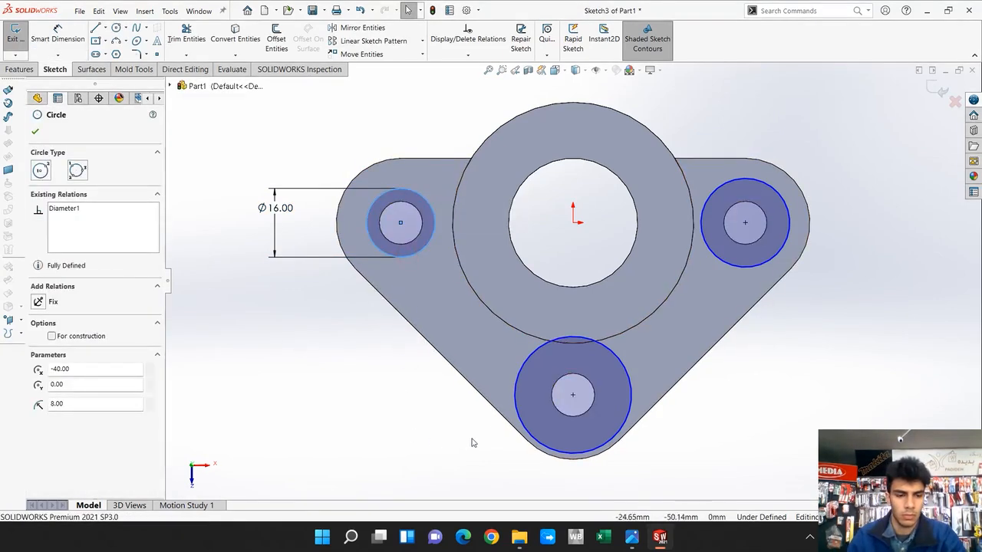
ctrl+click(516, 399)
ctrl+click(756, 259)
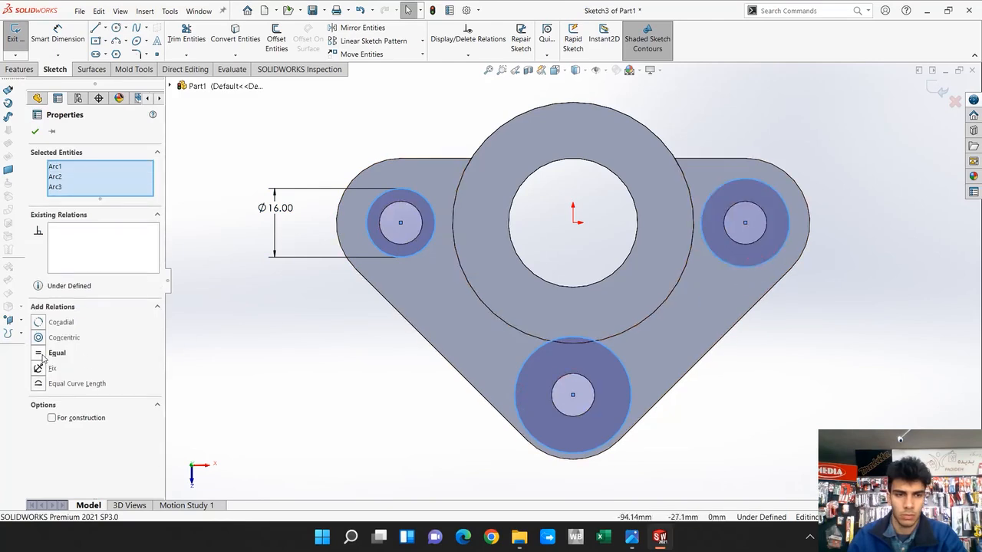
click(39, 352)
click(307, 402)
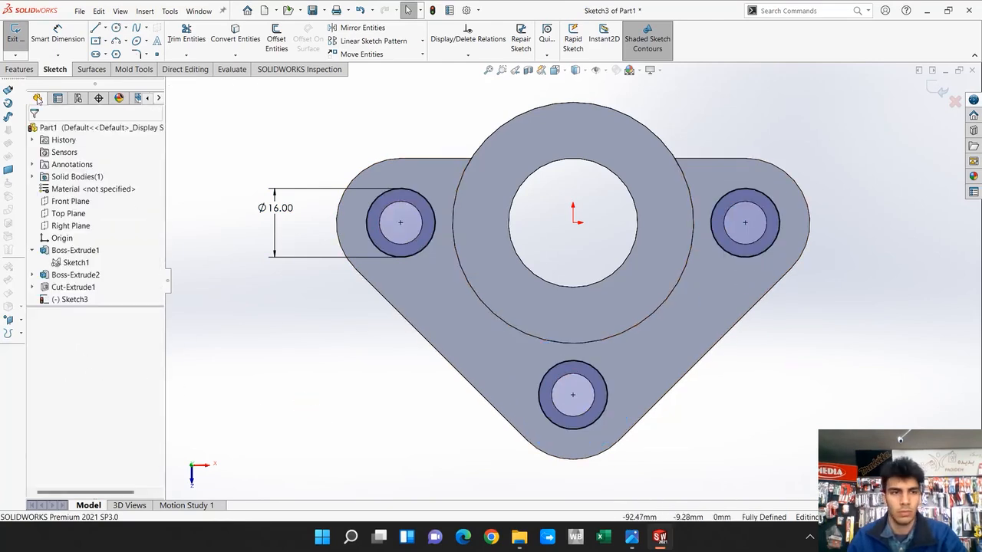
Step: Extrude-cut the three 16 mm circles into the flange with a Blind depth of 5 mm
click(20, 69)
click(176, 40)
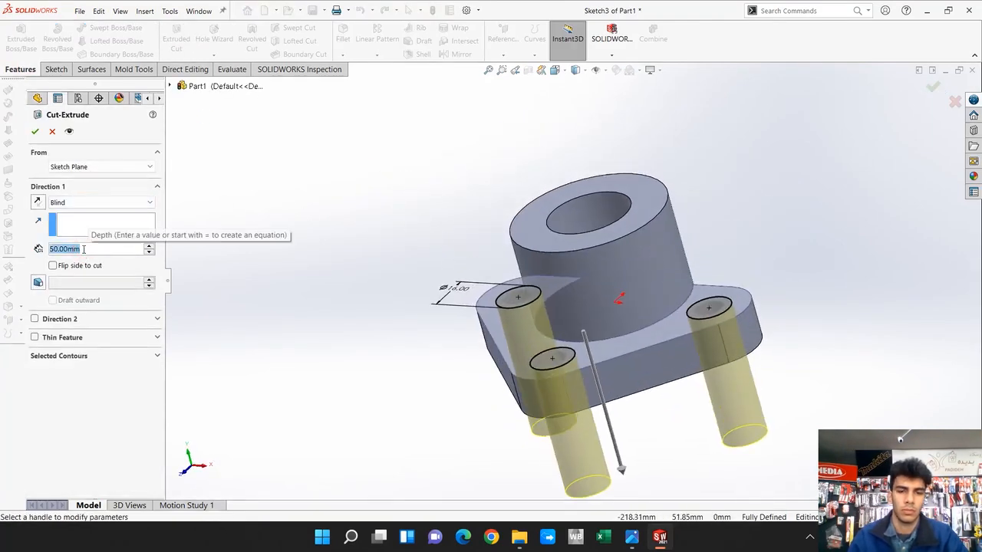
text(5)
key(Return)
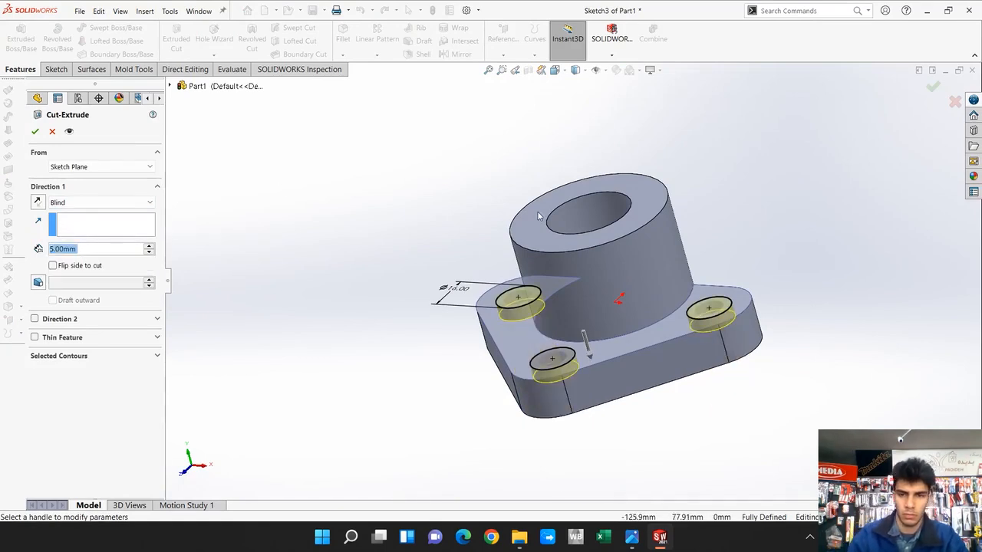
click(34, 132)
Step: Check the side lug dimensions in reference drawing 8.1 and start a sketch on the Right Plane
middle_drag(468, 303, 460, 326)
click(630, 537)
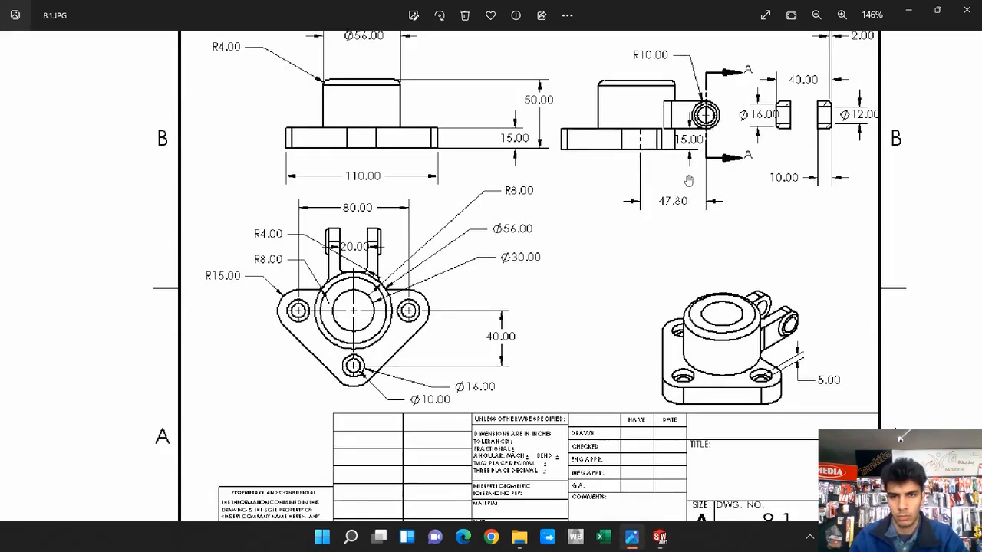
scroll(683, 197, up, 1)
scroll(680, 199, down, 2)
drag(679, 200, 638, 293)
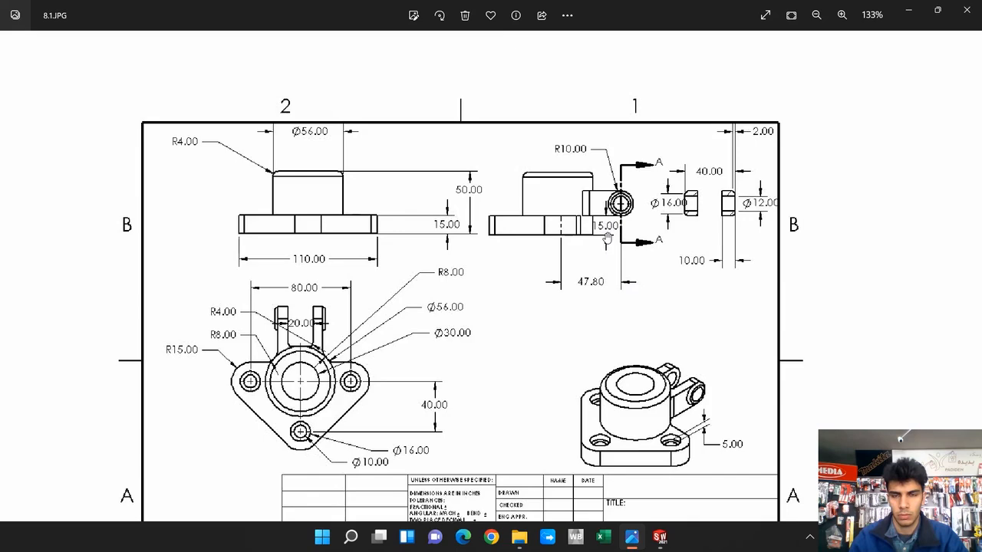
click(908, 9)
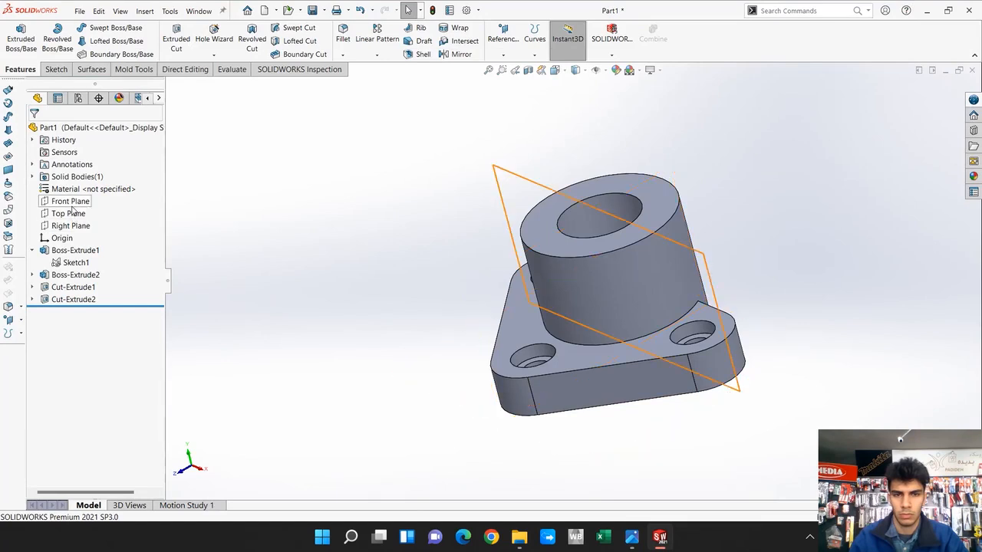
click(71, 226)
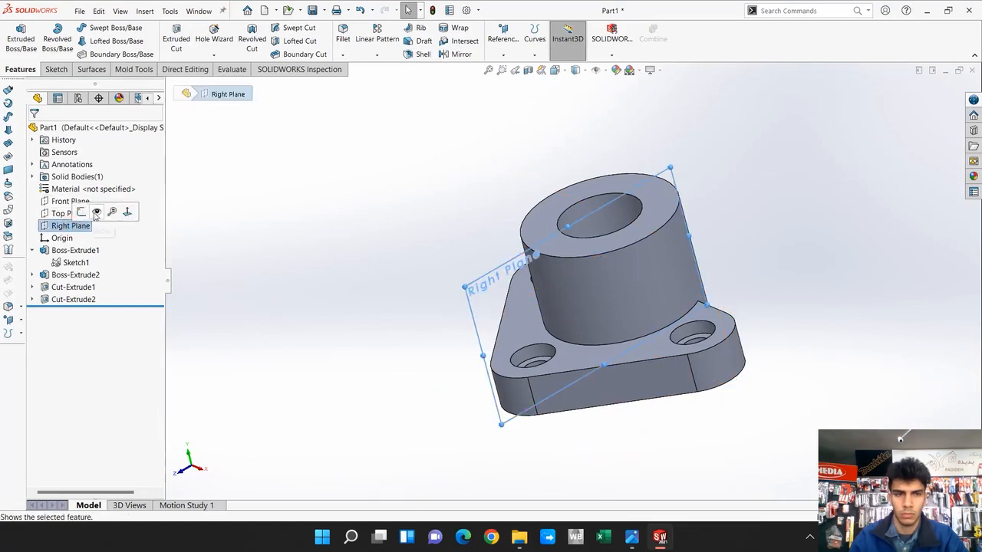
click(79, 212)
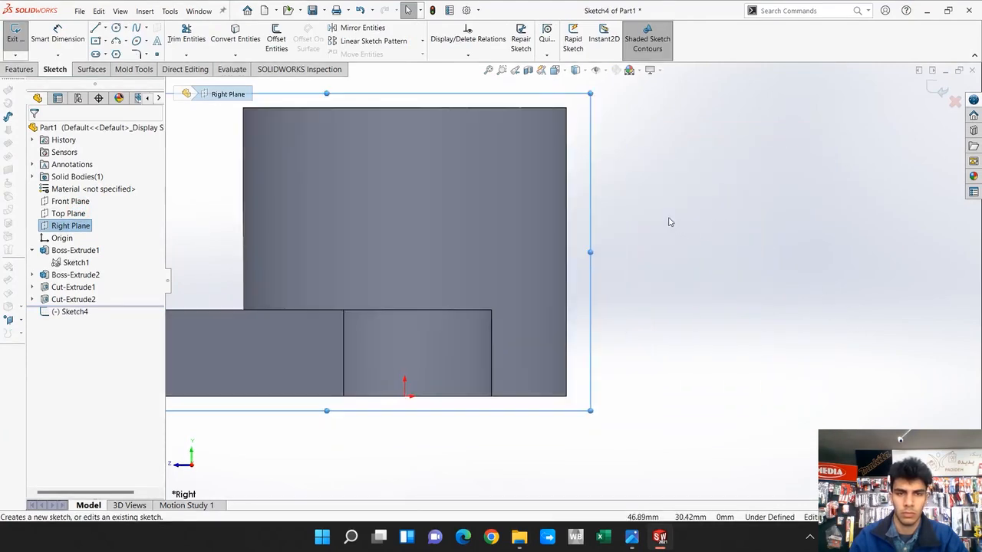
Step: Draw a horizontal centerline outward from the midpoint of the cylindrical boss's rear side edge
click(102, 28)
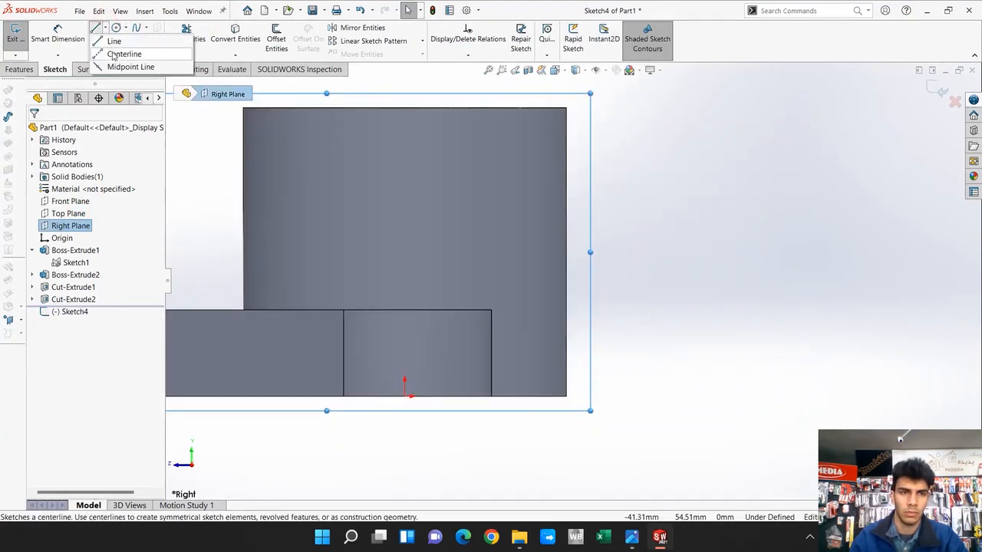
click(113, 53)
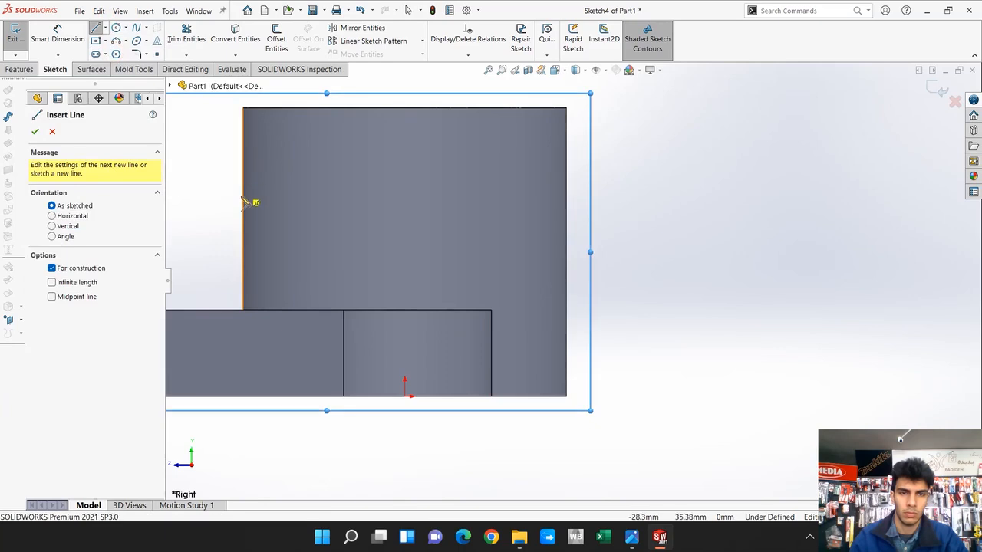
click(566, 252)
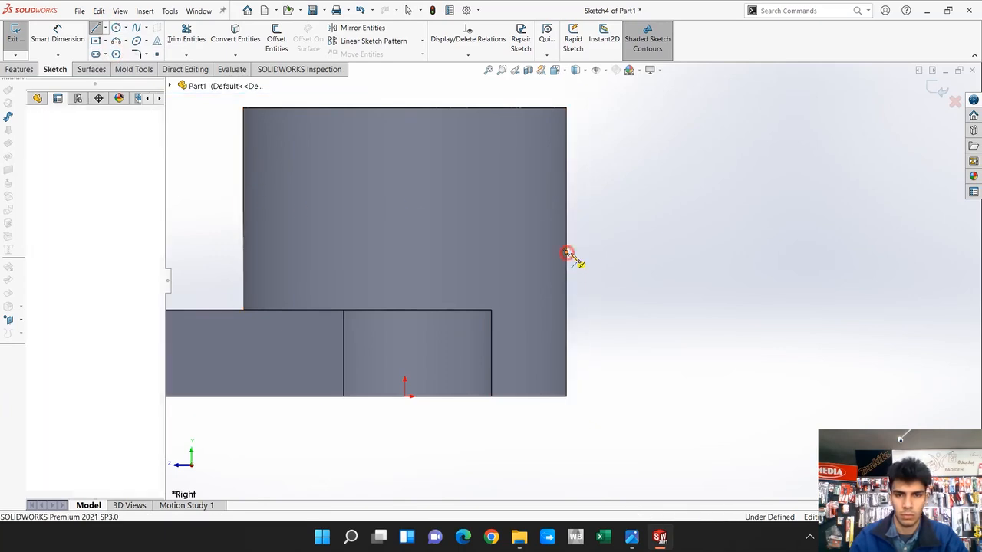
click(736, 254)
key(Escape)
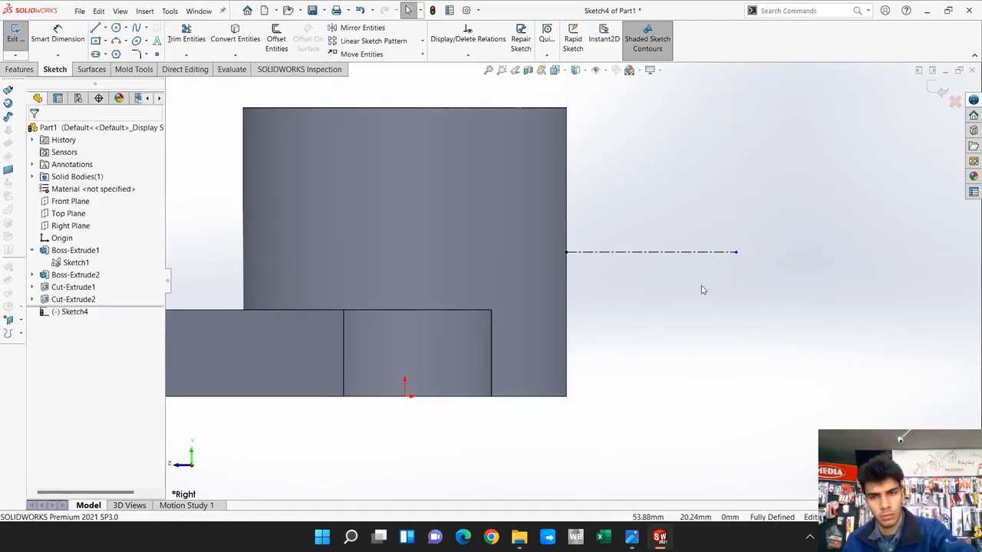
Step: Draw a center rectangle about 23.2 by 10.1 mm on the centerline and a circle of about 7.8 mm radius at its outer edge's midpoint
click(95, 41)
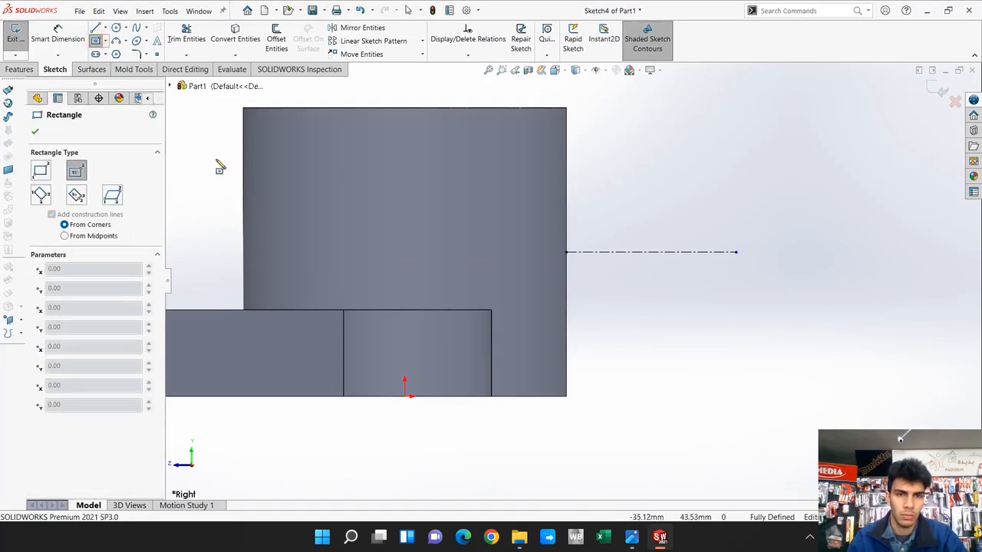
click(638, 253)
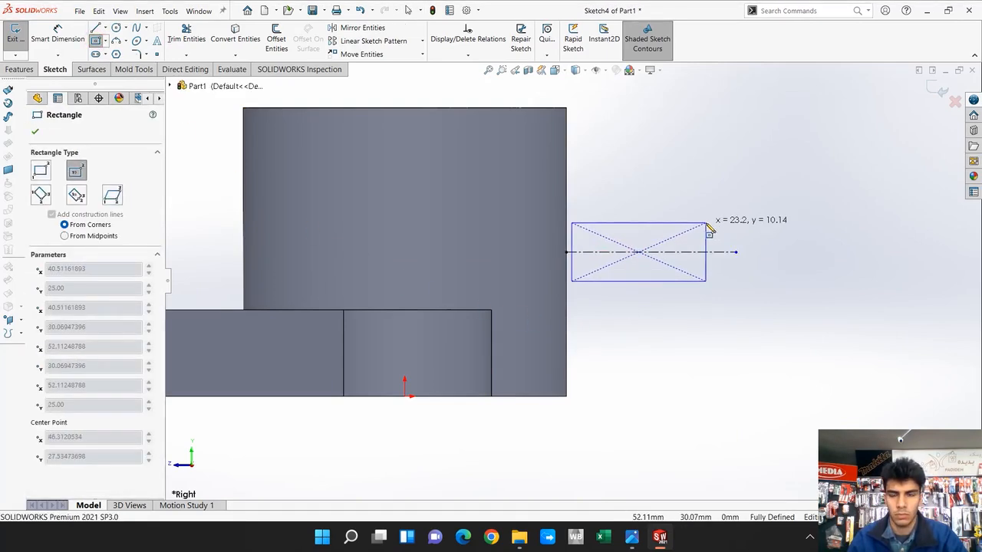
click(705, 223)
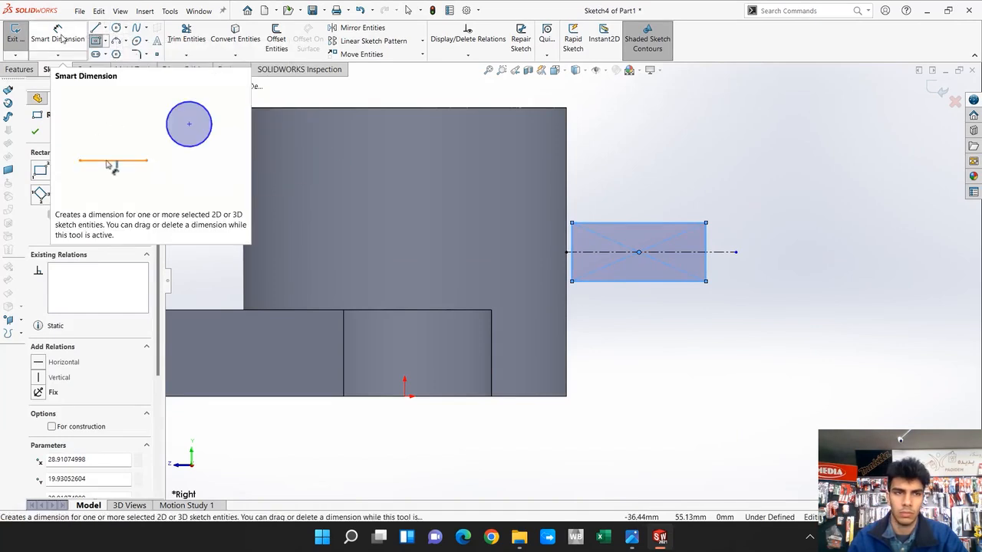
click(116, 28)
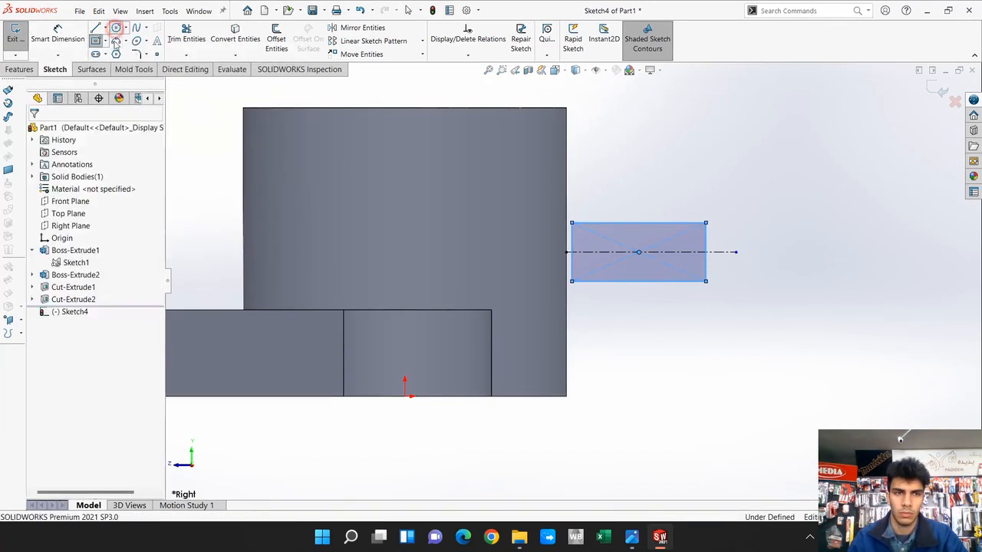
click(705, 252)
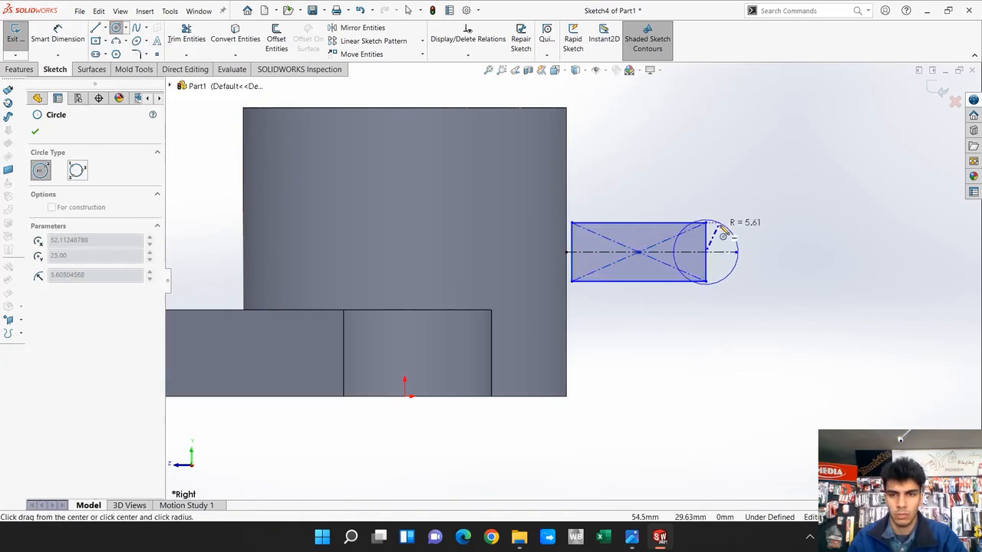
click(737, 220)
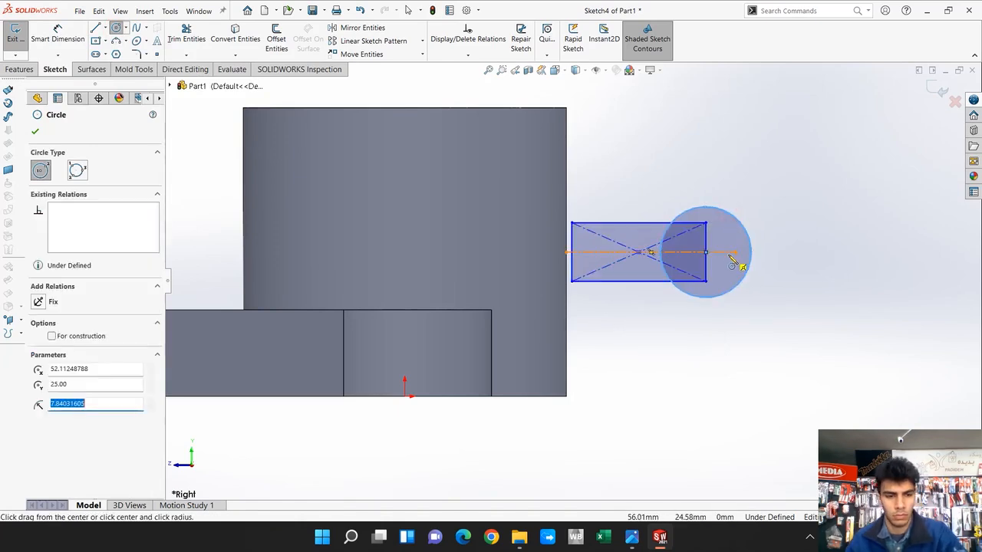
key(Escape)
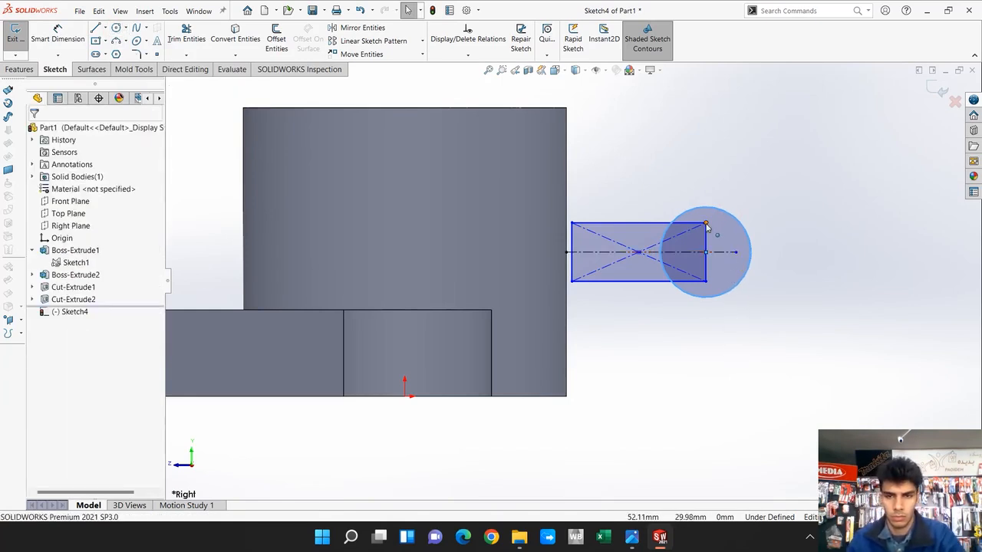
Step: Make the rectangle's upper outer corner coincident with the circle and enlarge the circle to a diameter of about 15.1 mm
ctrl+click(705, 223)
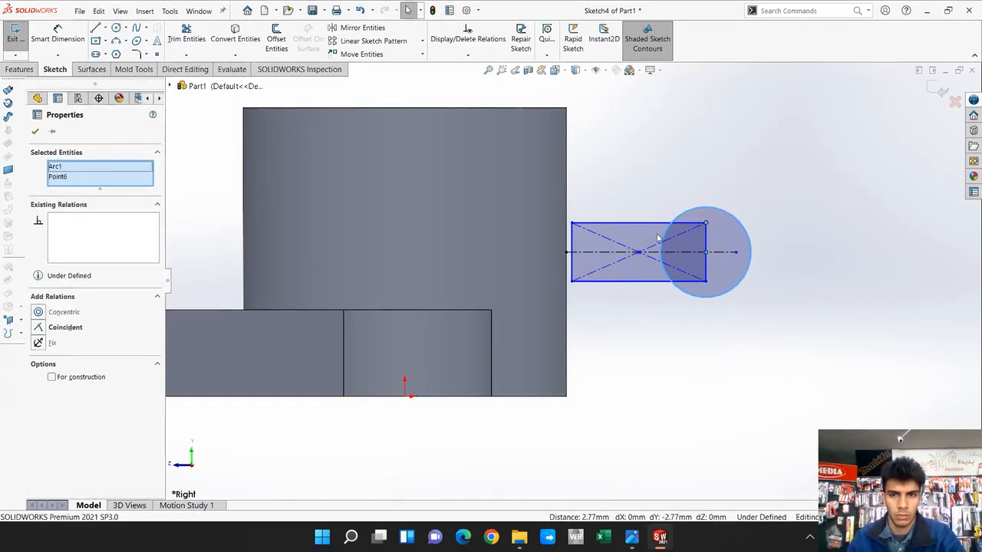
click(40, 327)
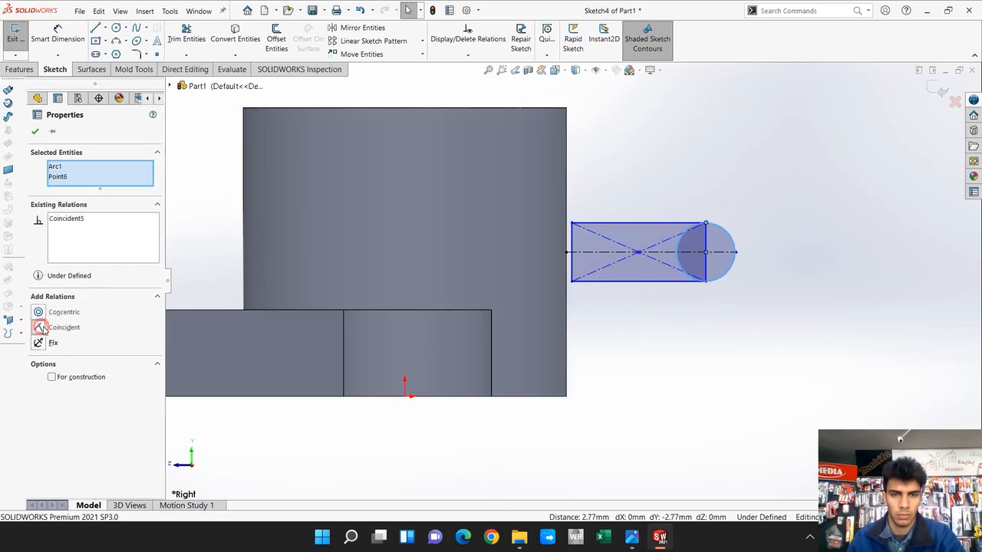
click(777, 180)
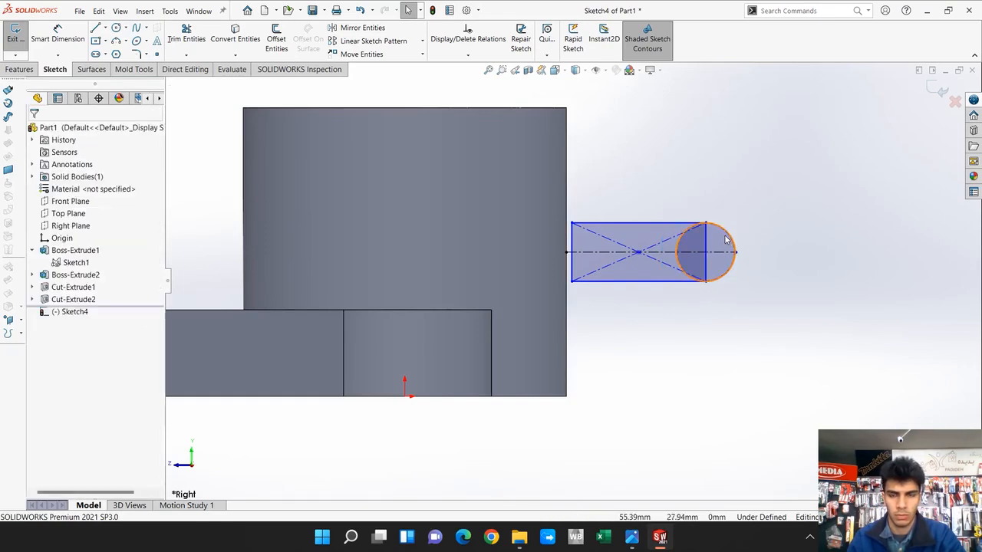
mouse_move(731, 239)
mouse_down()
mouse_move(754, 197)
mouse_move(730, 239)
mouse_move(756, 222)
mouse_move(748, 234)
mouse_up()
click(707, 175)
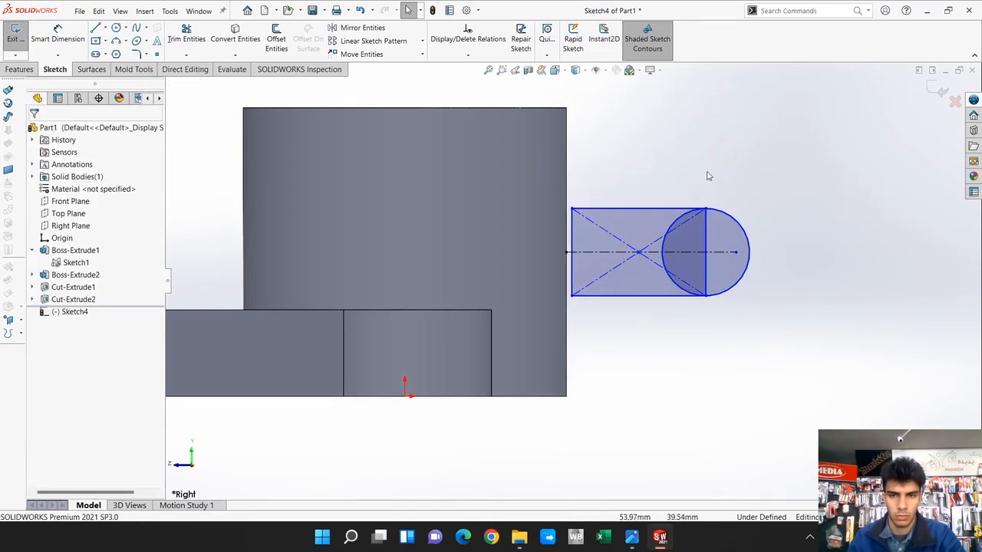
Step: Dimension the circle at the end of the lug profile to a diameter of 10 mm
click(57, 35)
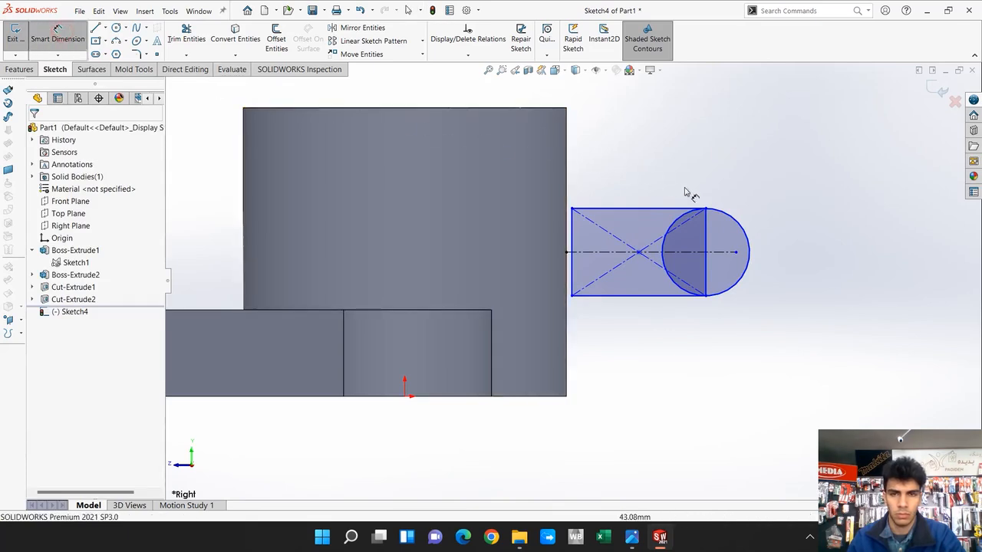
click(736, 219)
click(817, 180)
text(10)
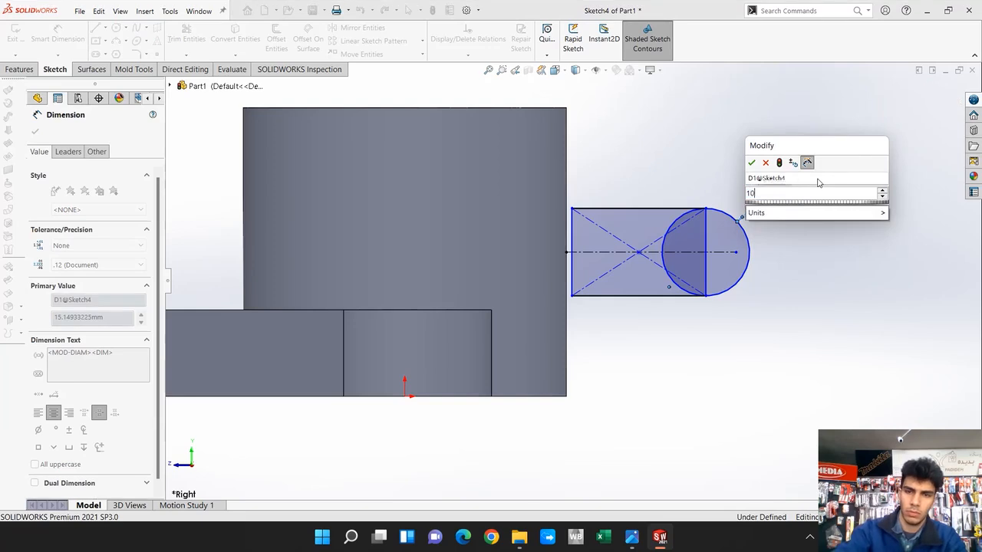
key(Return)
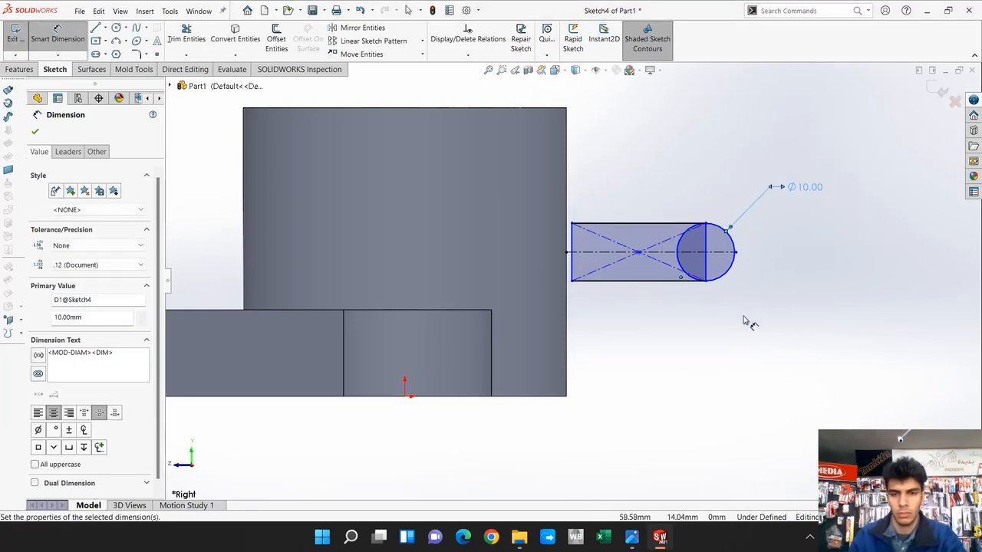
Step: Dimension the distance between the rectangle's inner edge and the flange's rear vertical edge to 2 mm
click(572, 243)
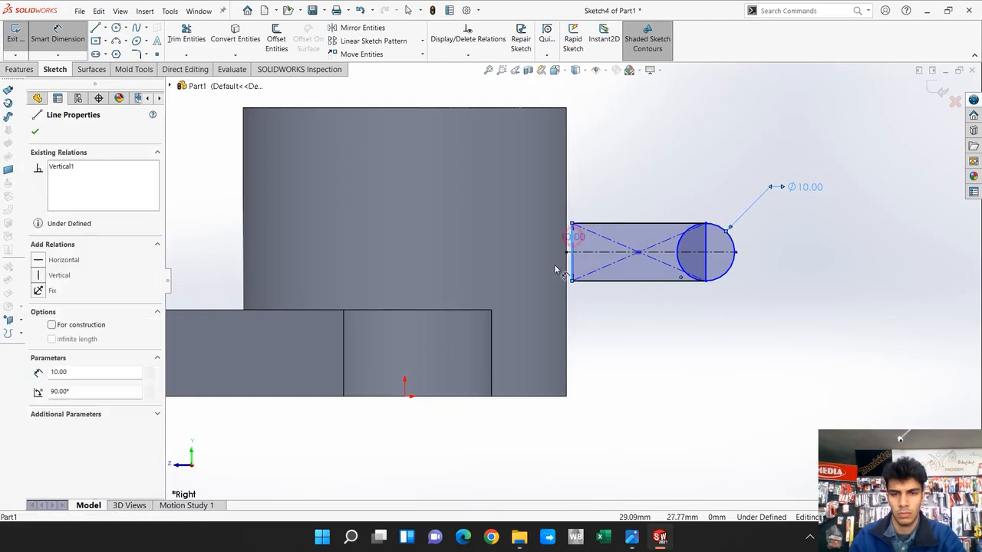
click(492, 328)
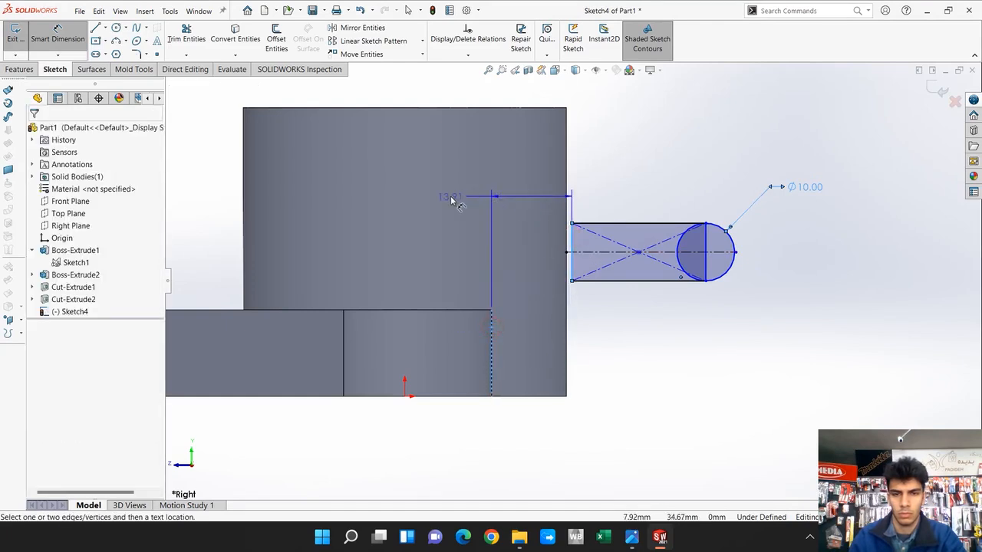
click(450, 197)
text(2)
key(Return)
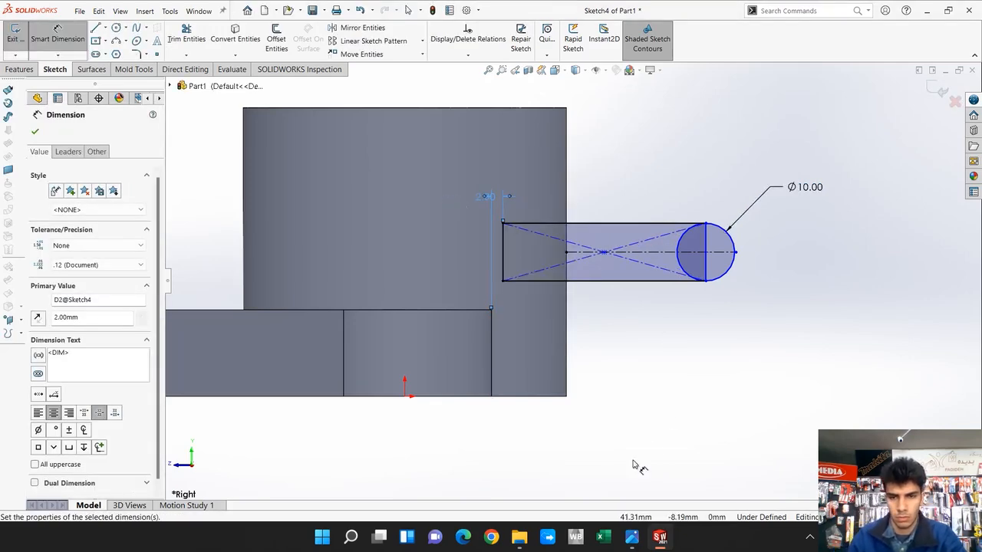
Step: Check the lug's position in reference drawing 8.1 and examine the lug sketch relative to the boss and flange
click(631, 536)
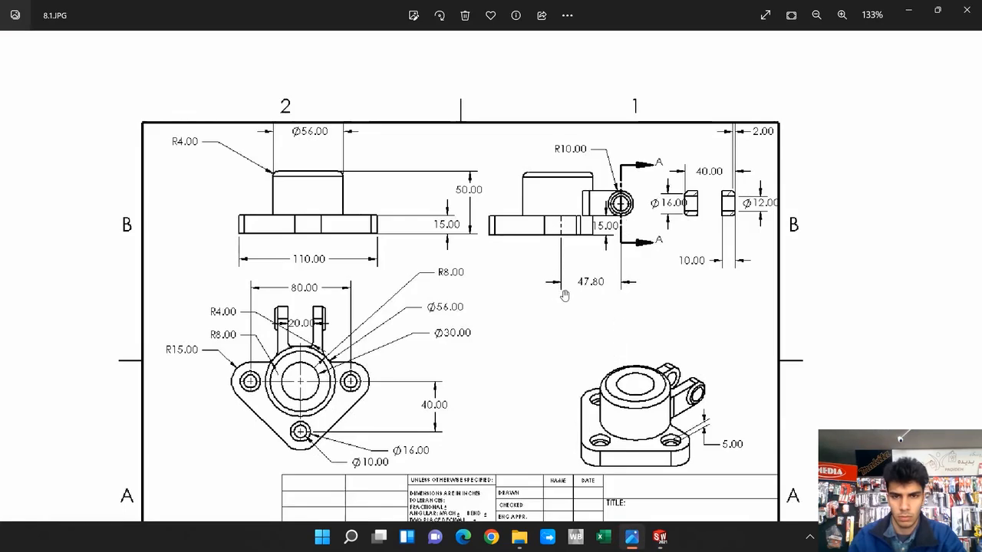
click(908, 10)
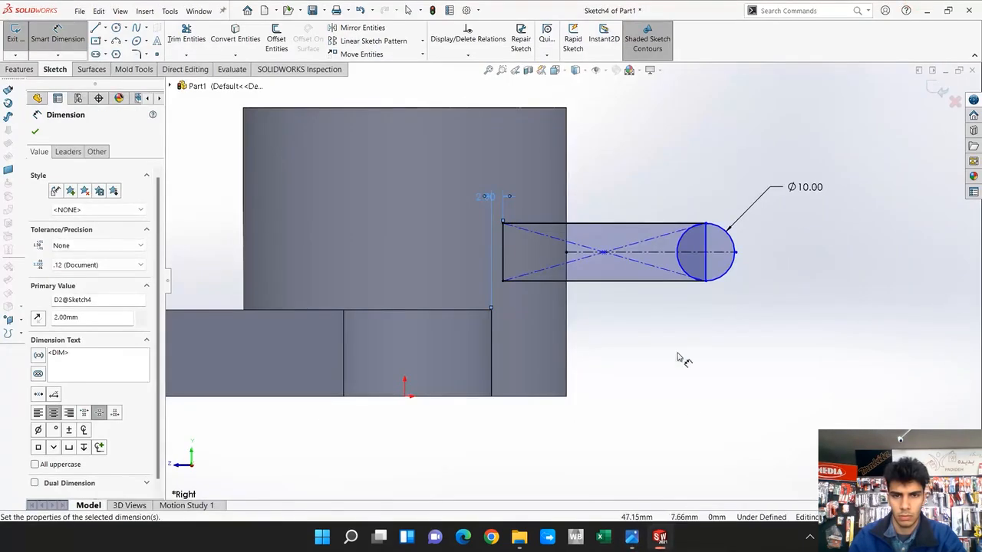
middle_drag(618, 350, 437, 427)
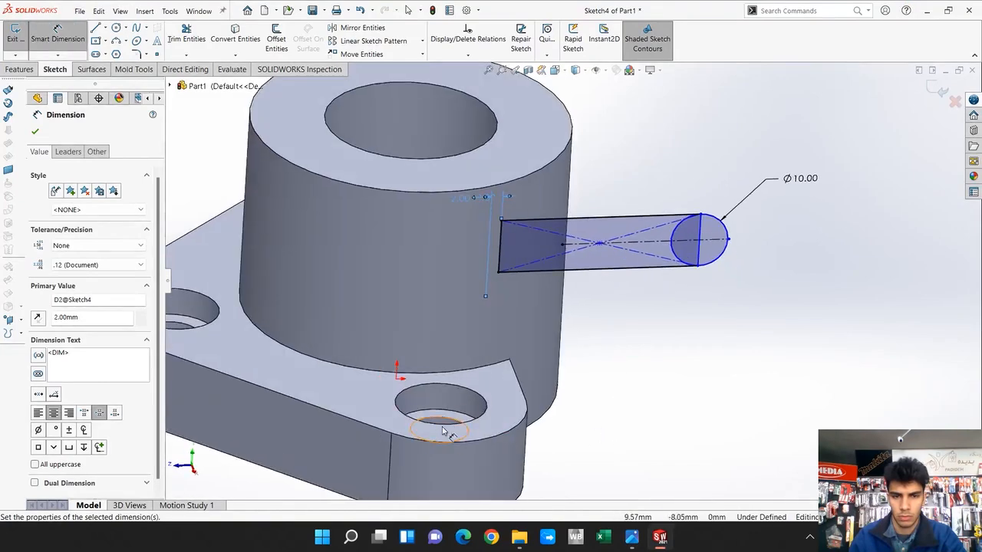
scroll(541, 417, up, 4)
scroll(541, 417, down, 3)
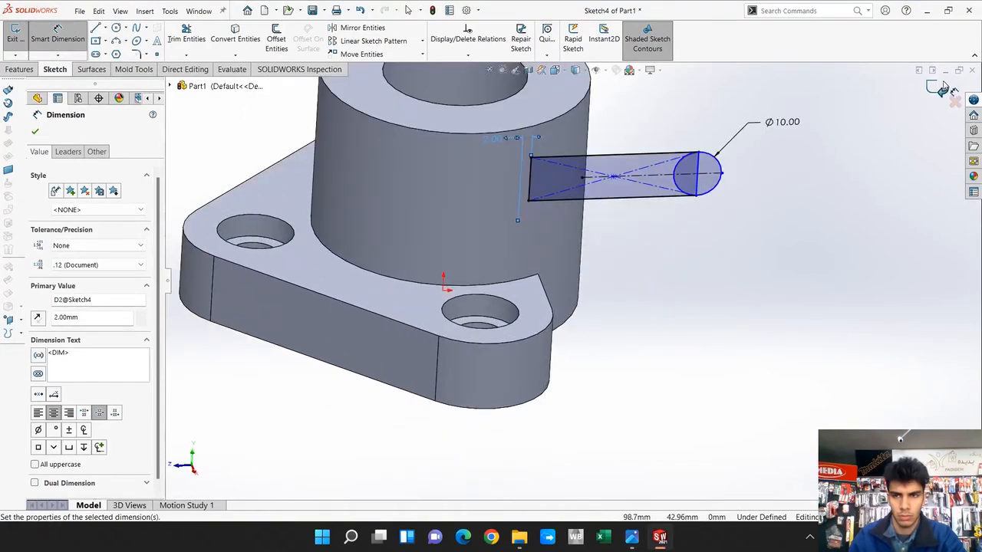
Step: Close the lug sketch and create a reference axis through the cylindrical face of the counterbored flange hole nearest the lug sketch
click(937, 88)
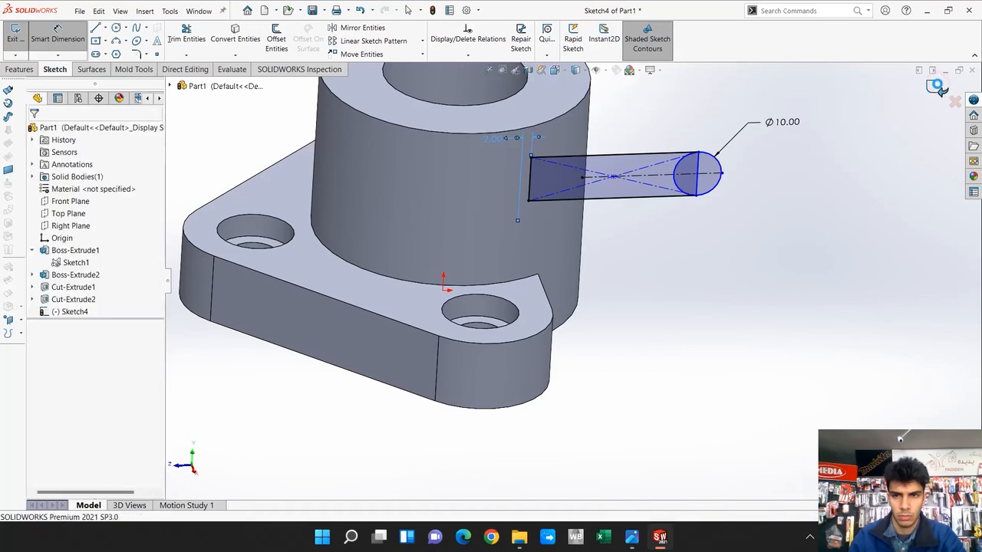
click(770, 292)
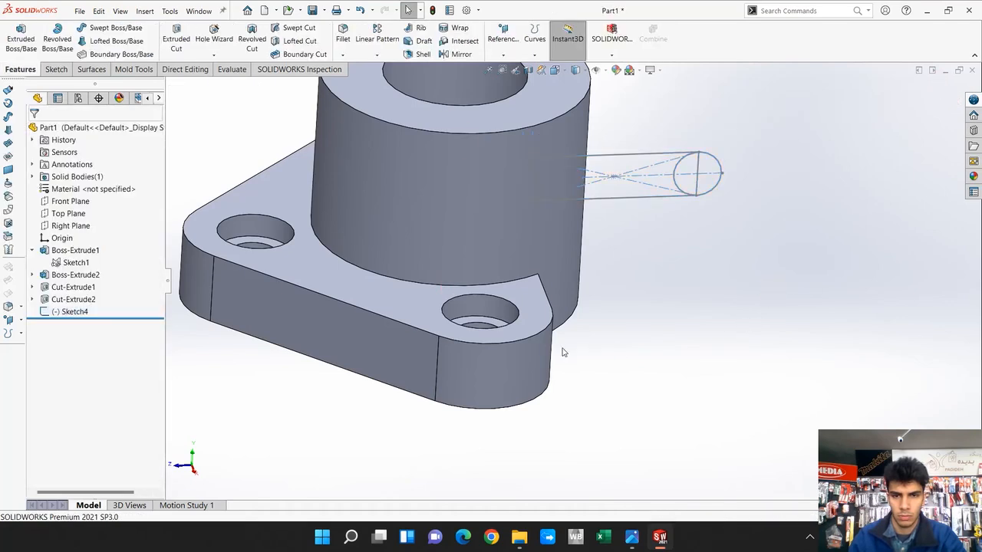
middle_drag(603, 303, 606, 330)
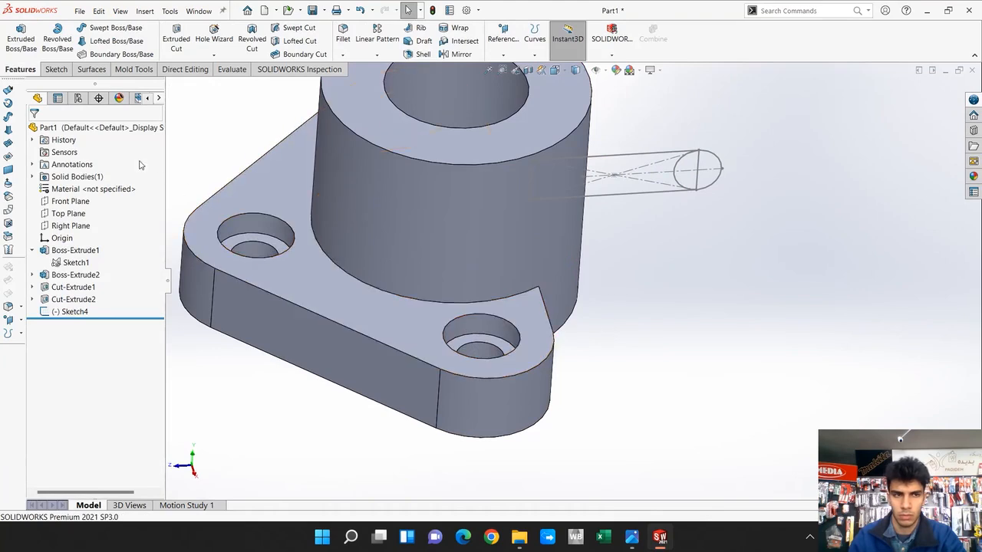
click(510, 55)
click(513, 79)
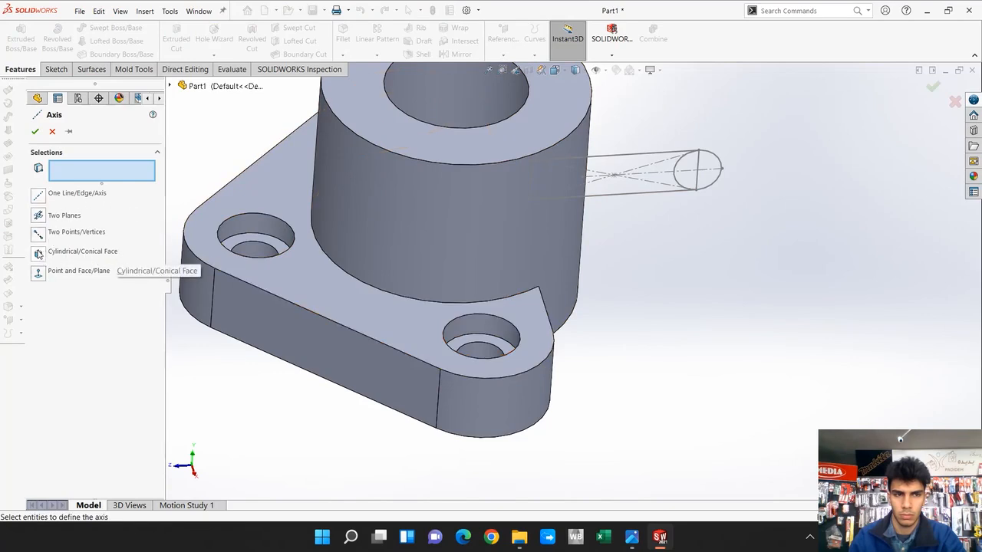
click(38, 256)
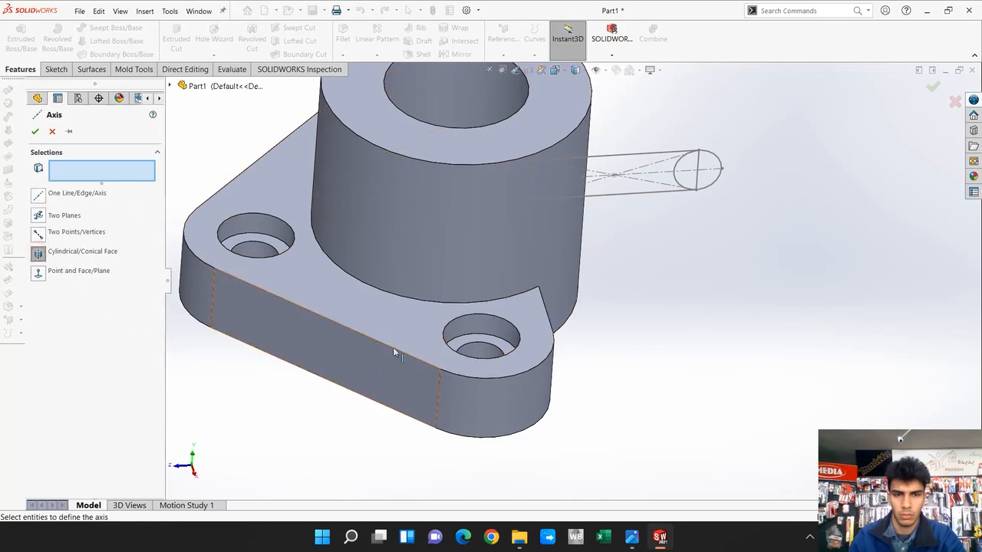
click(489, 330)
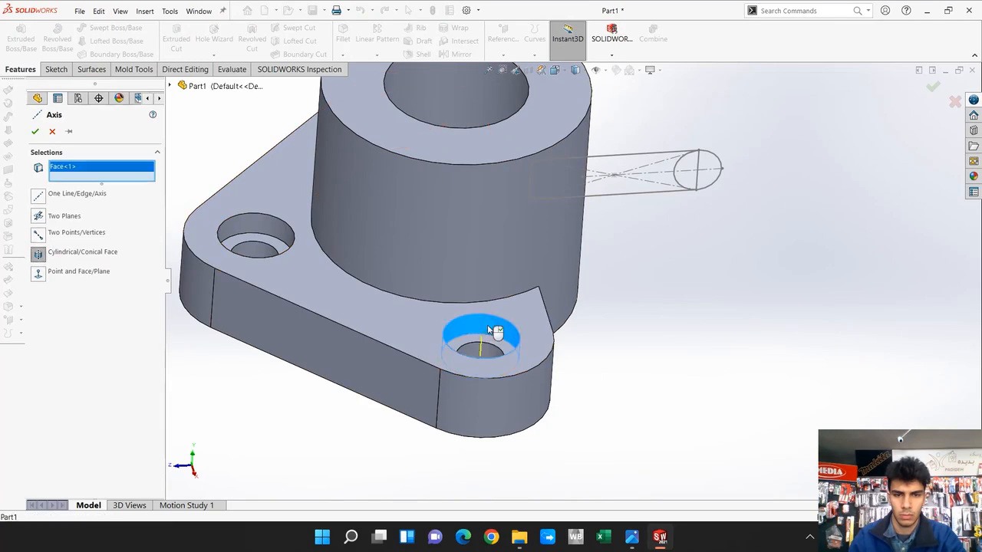
right_click(596, 387)
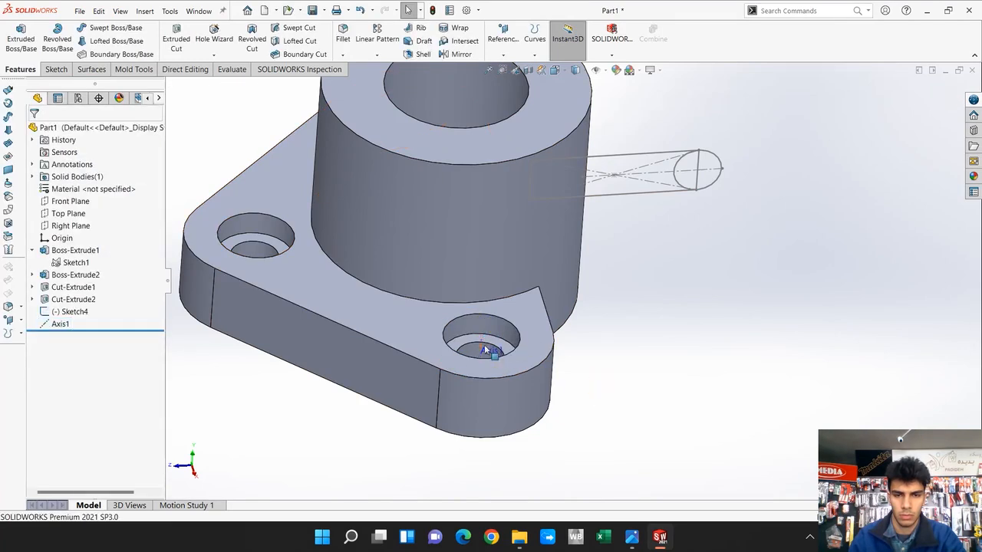
Step: Move the new hole axis ahead of the lug sketch in the feature order and reopen the lug sketch for editing
click(484, 350)
click(620, 381)
click(60, 323)
drag(83, 323, 74, 308)
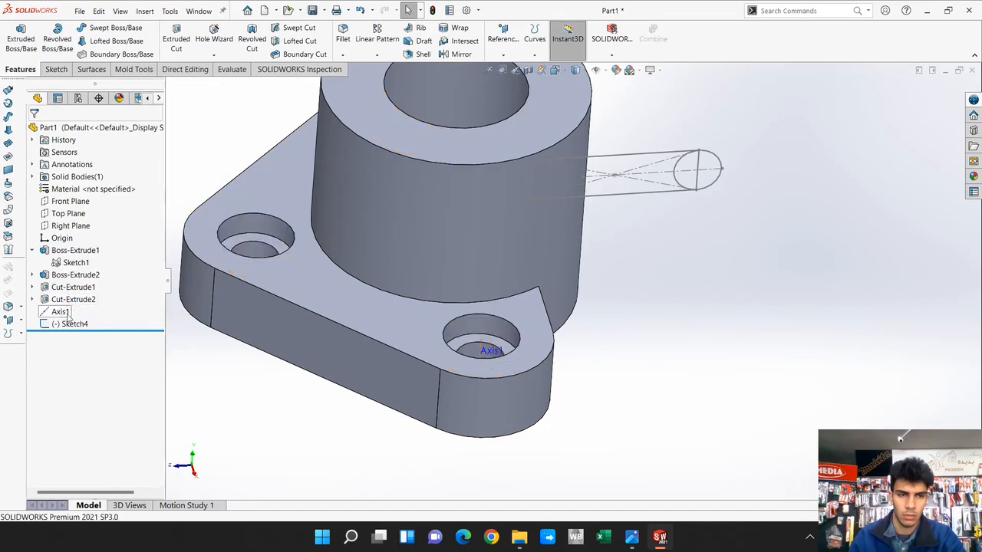
click(73, 324)
click(214, 368)
click(73, 323)
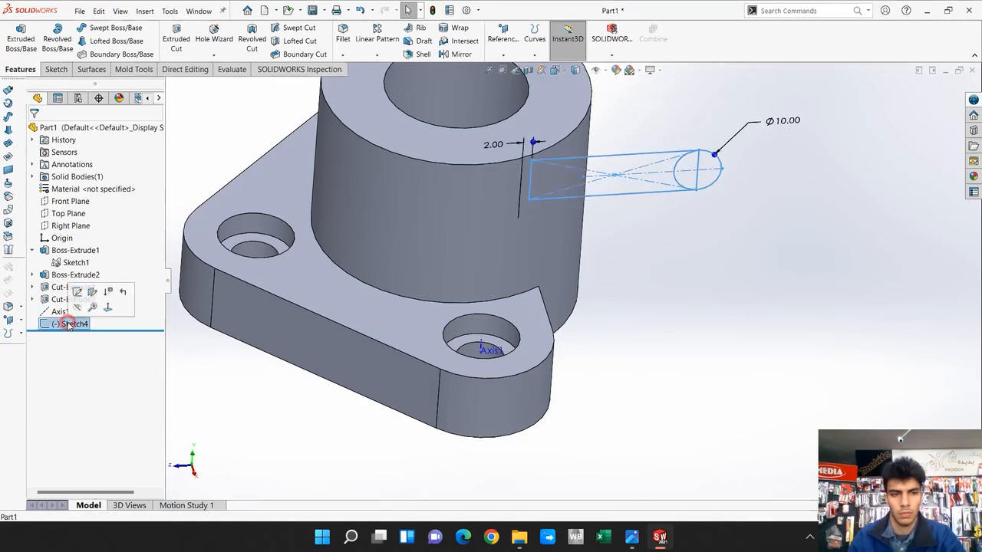
click(78, 293)
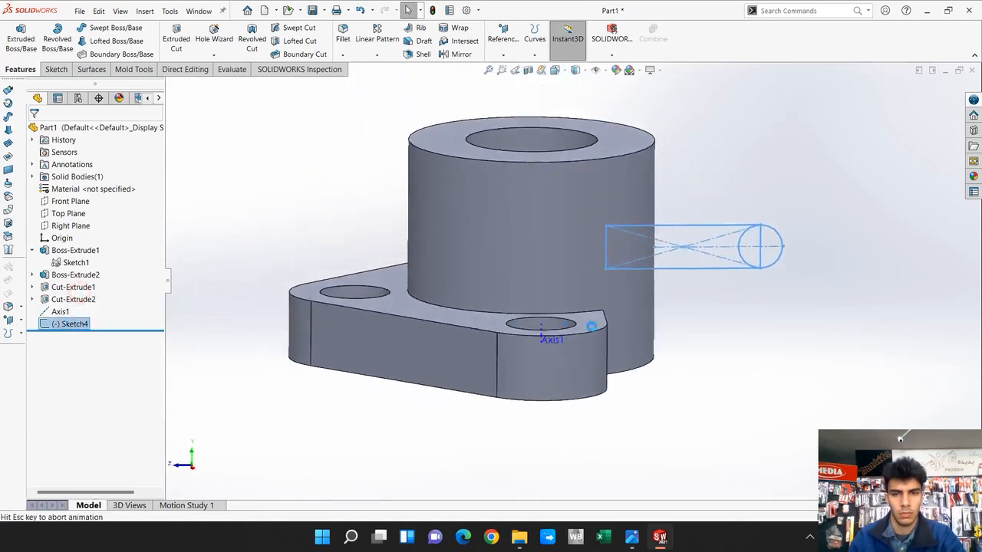
scroll(826, 373, down, 2)
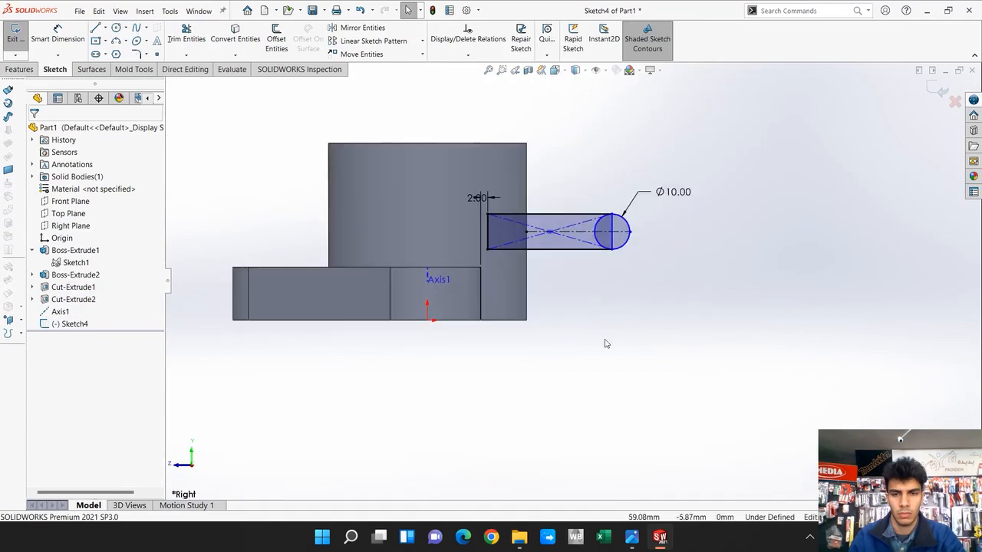
Step: Dimension the distance between the hole axis and the rectangle's outer vertical edge to 47.8 mm
click(58, 34)
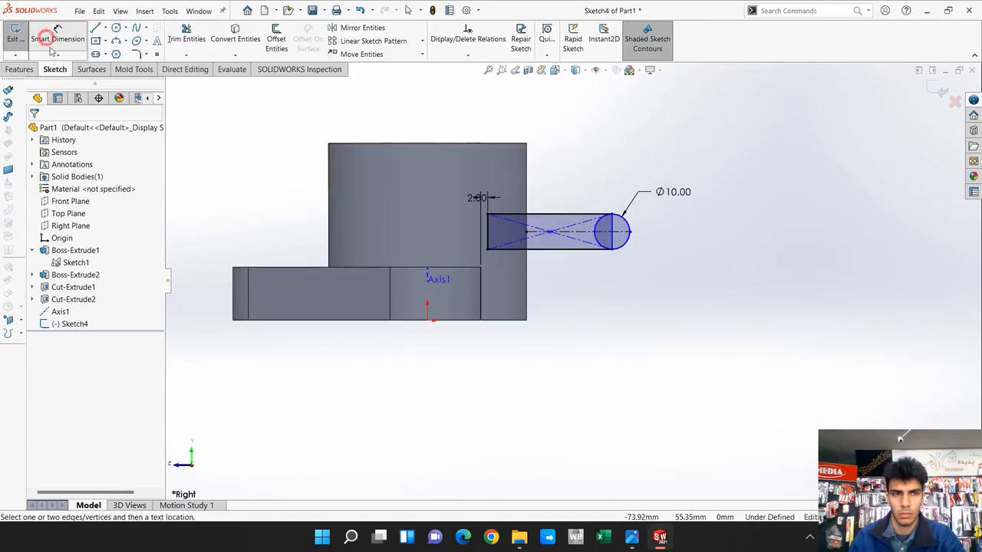
click(613, 244)
click(427, 275)
click(479, 385)
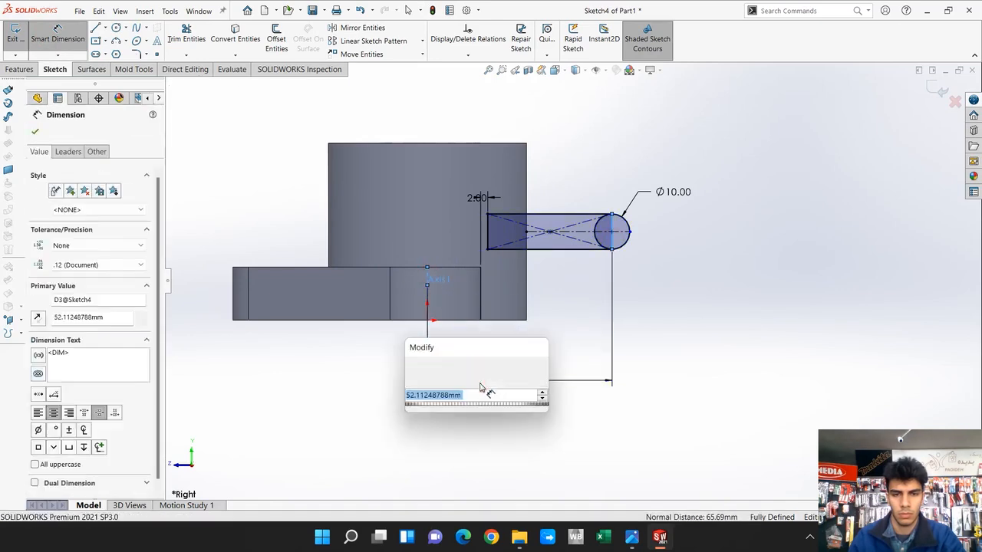
text(47)
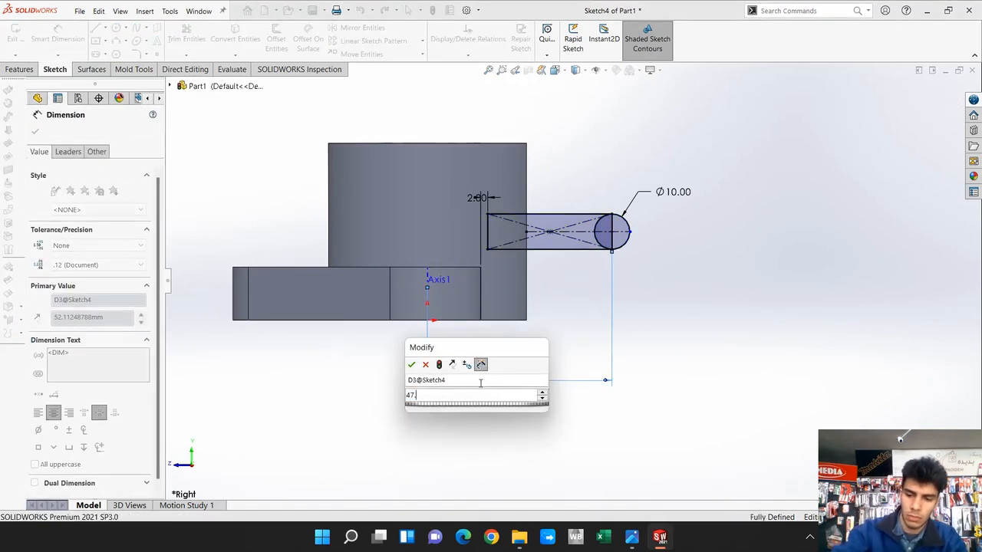
text(.8)
key(Return)
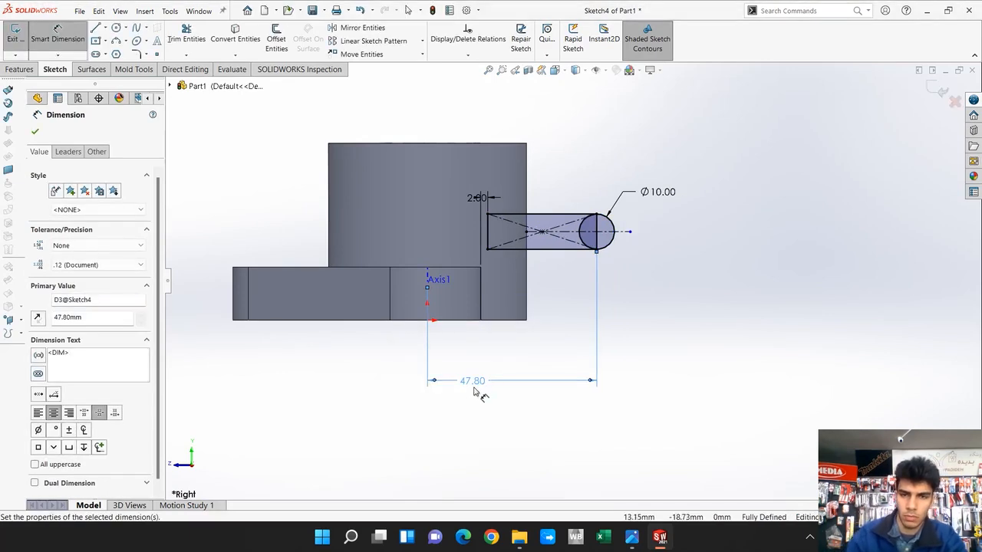
key(Escape)
scroll(577, 245, down, 2)
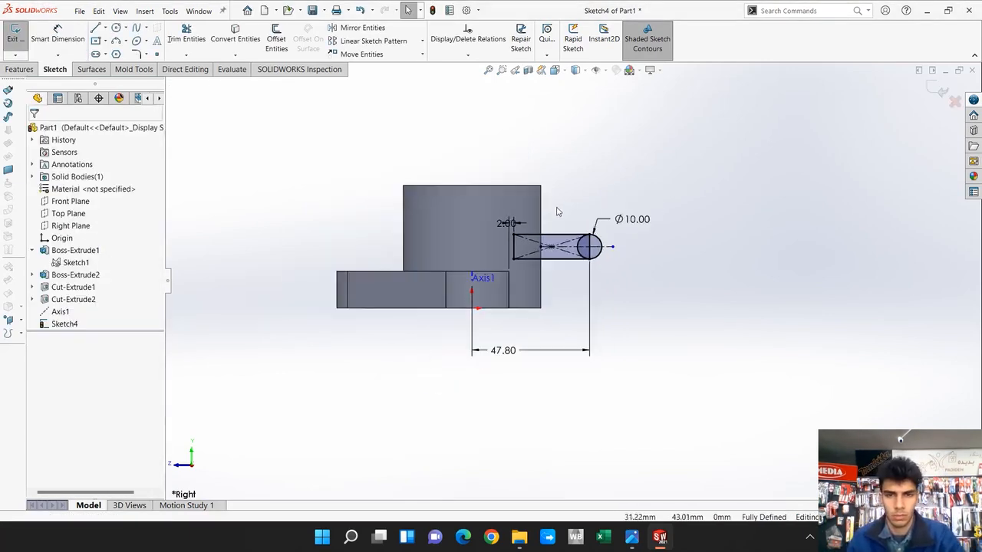
Step: Check the lug's end radius in reference drawing 8.1 and set the lug circle's diameter to 20 mm
scroll(586, 214, down, 1)
key(alt+Tab)
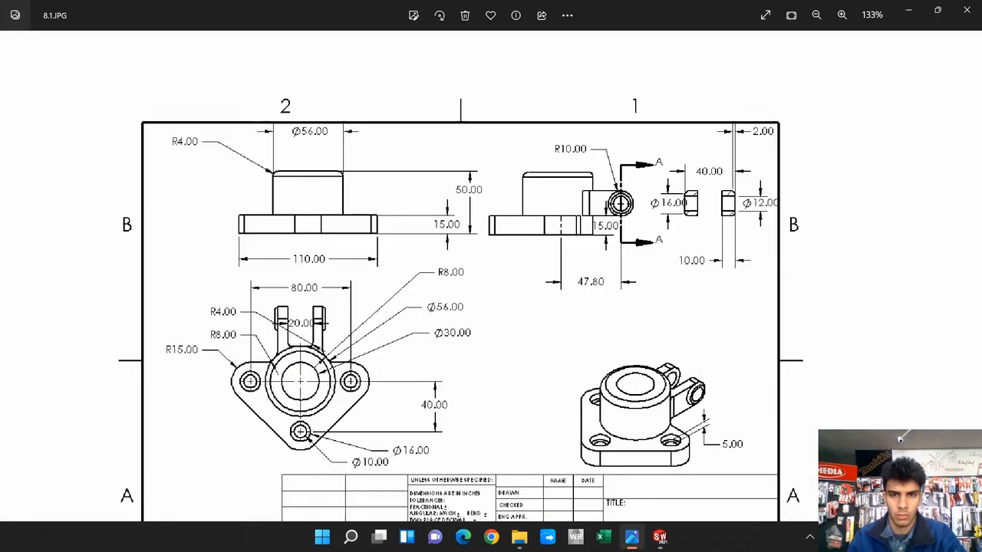
key(alt+Tab)
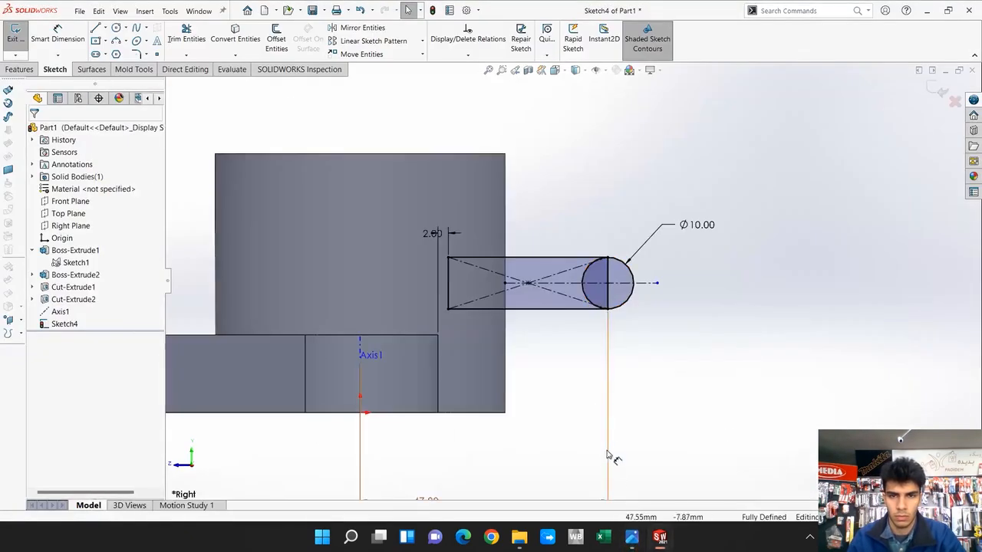
double_click(700, 227)
text(20)
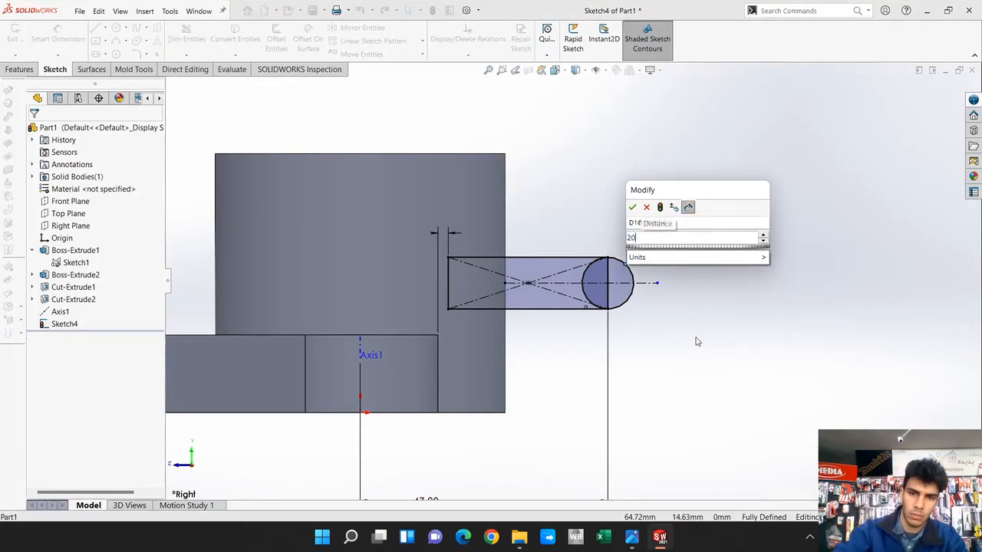
key(Return)
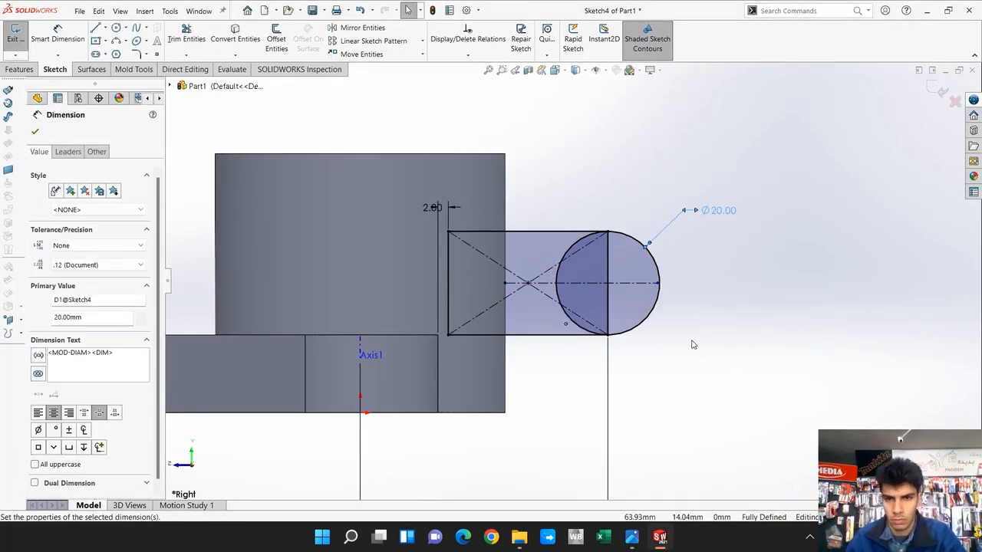
click(691, 343)
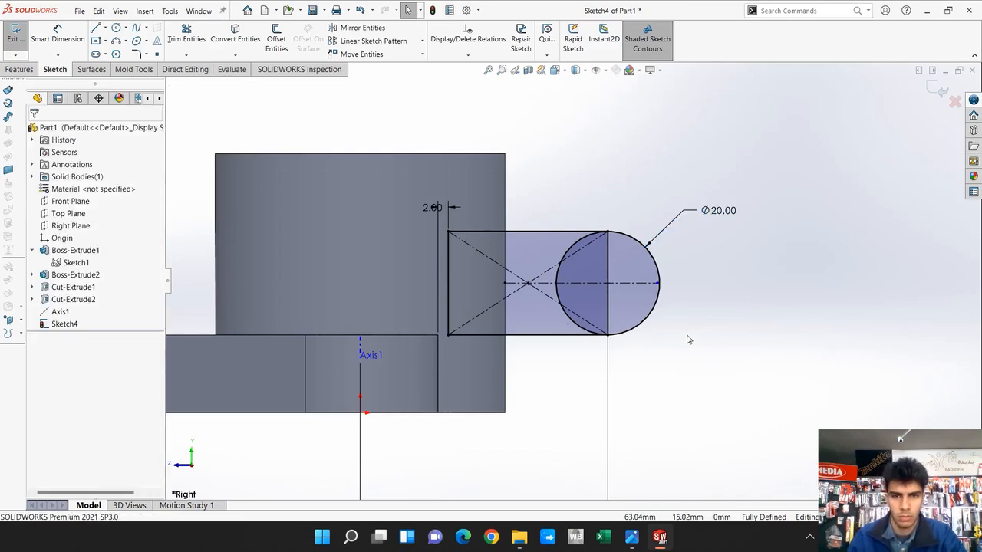
Step: Start a boss extrusion of the lug sketch with all three regions of the rectangle and circle as contours
click(8, 69)
middle_drag(338, 117, 323, 142)
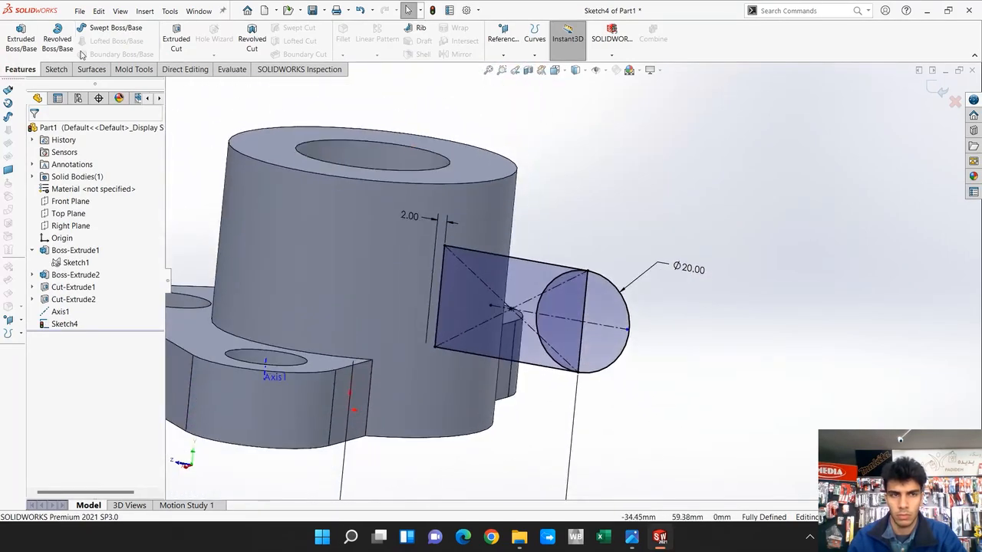
click(21, 39)
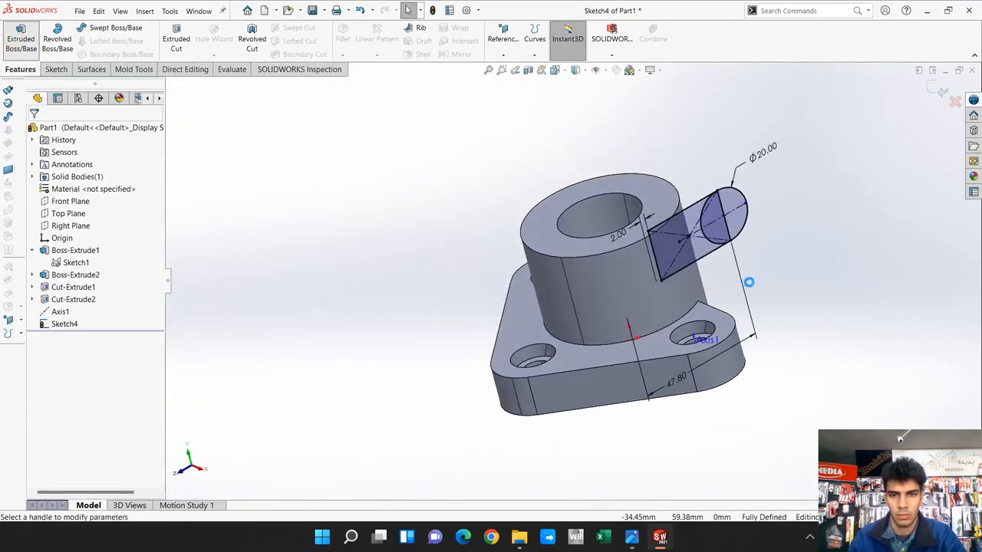
mouse_move(773, 278)
middle_down()
mouse_move(762, 302)
mouse_move(793, 407)
mouse_move(776, 286)
mouse_move(705, 240)
mouse_move(594, 134)
mouse_move(588, 192)
mouse_move(652, 201)
middle_up()
click(580, 264)
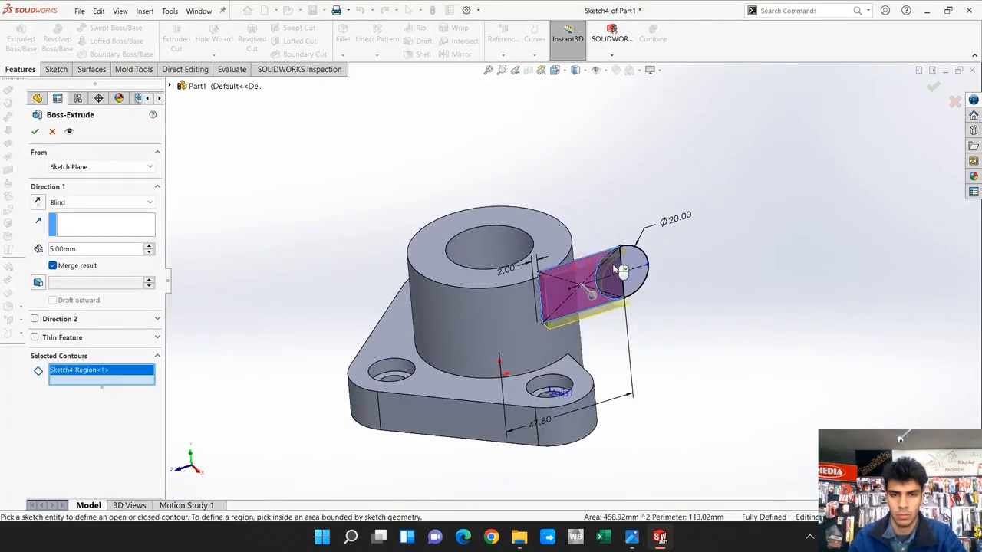
click(622, 269)
click(643, 269)
Step: Extrude the lug profile symmetrically with the Mid Plane condition to a total depth of 40-4 mm
middle_drag(721, 308, 733, 392)
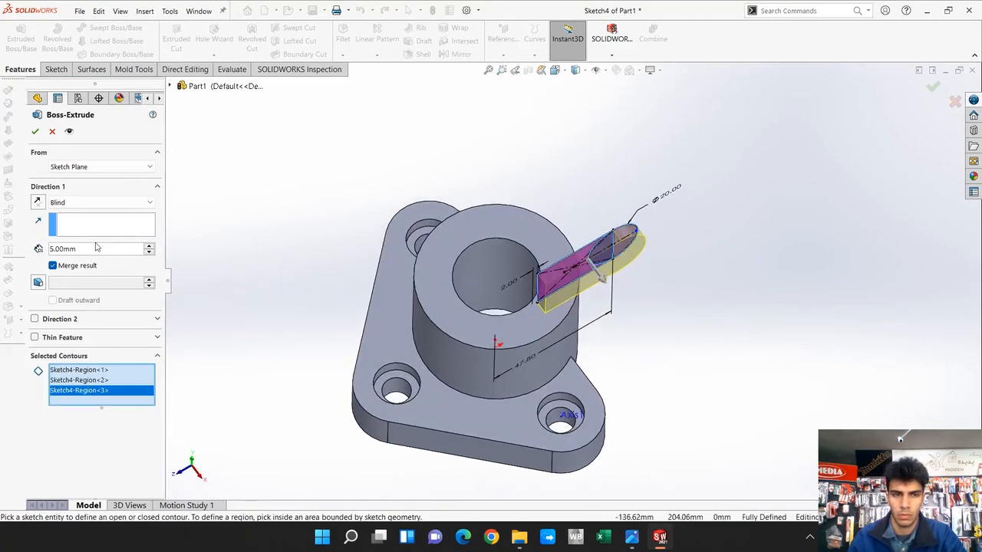
click(61, 203)
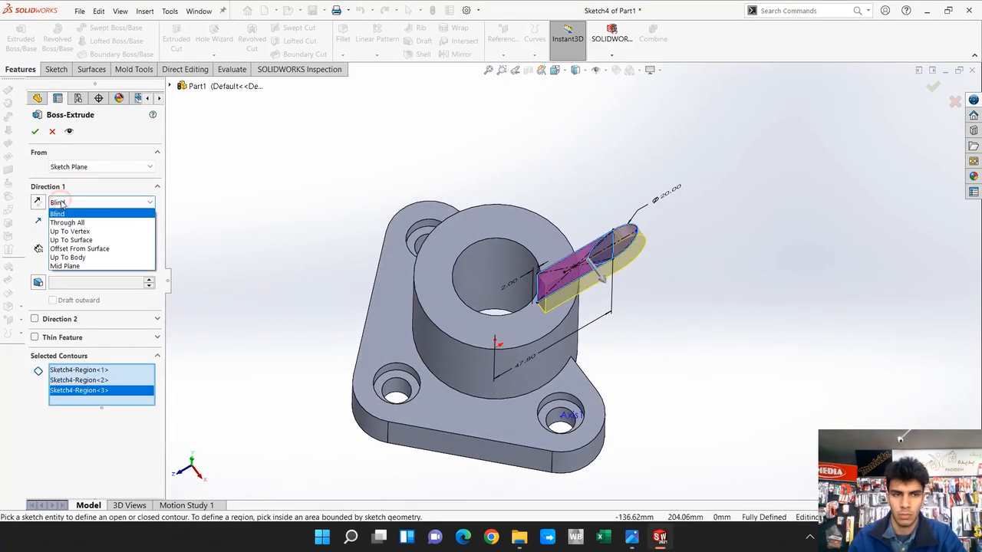
click(91, 267)
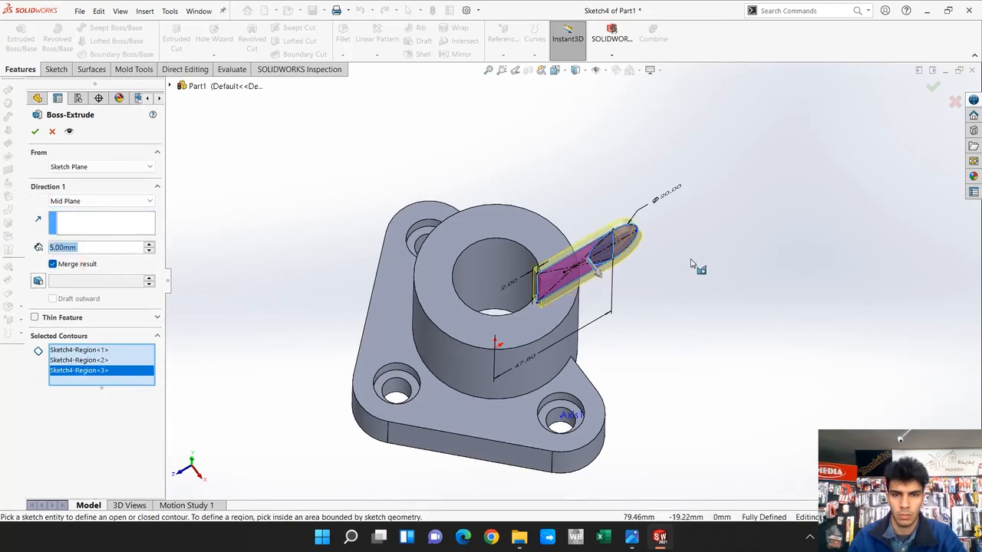
scroll(683, 265, up, 2)
scroll(652, 259, down, 2)
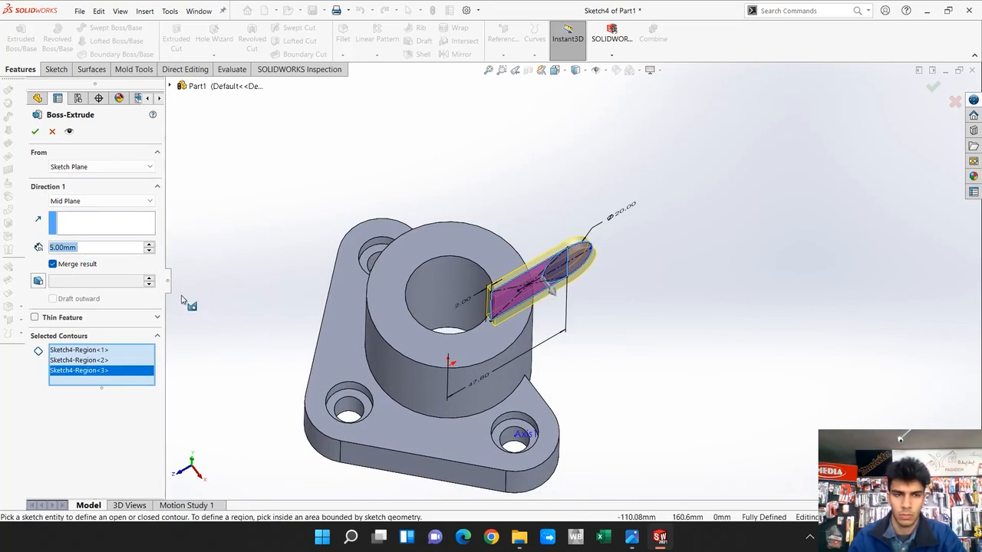
text(40-4)
key(Return)
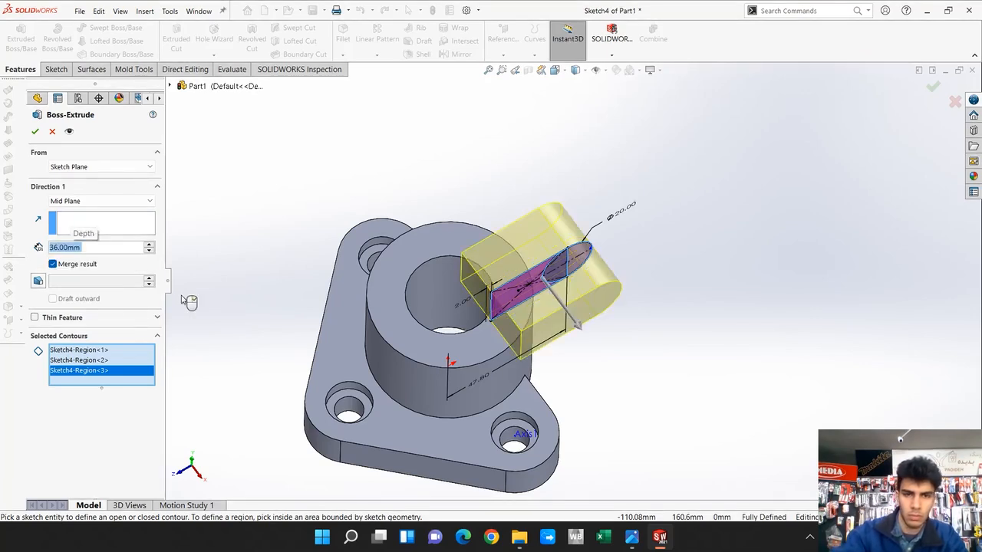
click(36, 132)
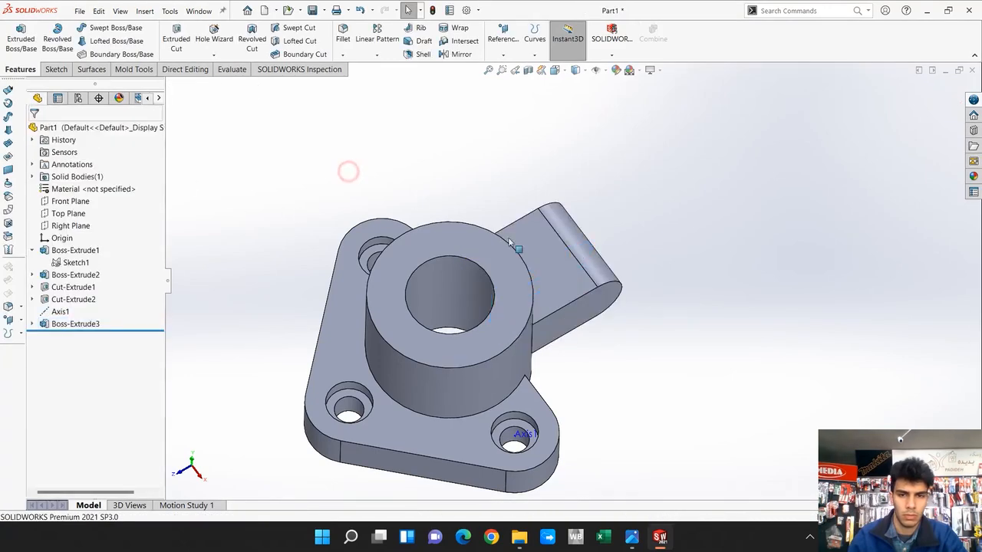
Step: Check the lug spacing in reference drawing 8.1 and open a new sketch on the lug block's upper flat face
mouse_move(622, 374)
middle_down()
mouse_move(627, 329)
mouse_move(716, 278)
mouse_move(564, 198)
mouse_move(568, 245)
mouse_move(583, 207)
mouse_move(627, 282)
mouse_move(624, 360)
middle_up()
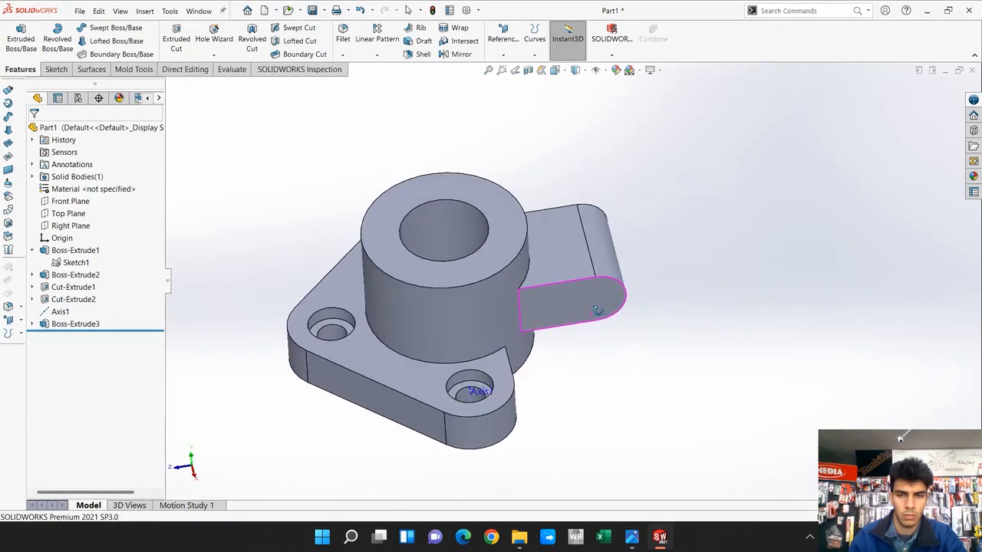
click(629, 542)
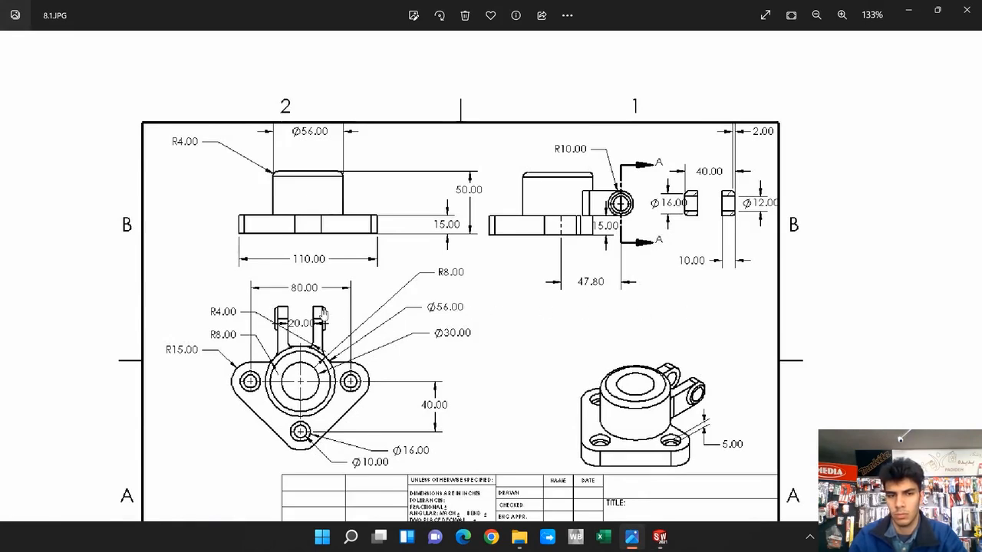
click(909, 10)
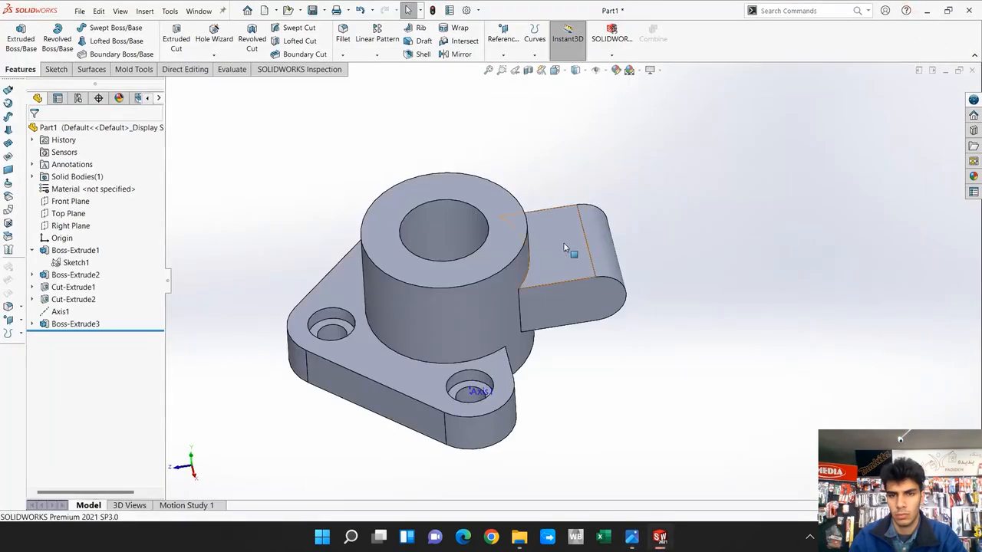
click(564, 245)
click(626, 212)
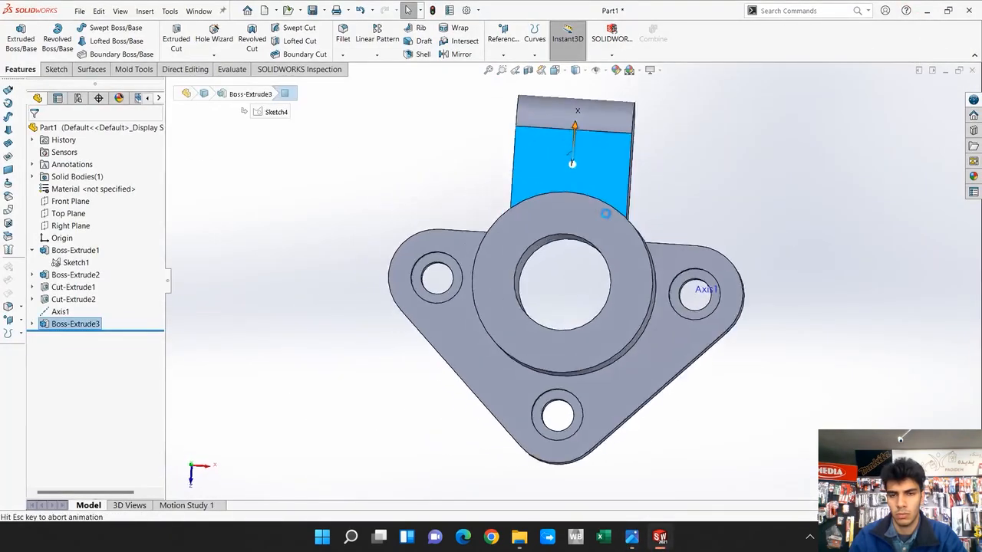
scroll(648, 199, up, 2)
scroll(589, 125, down, 3)
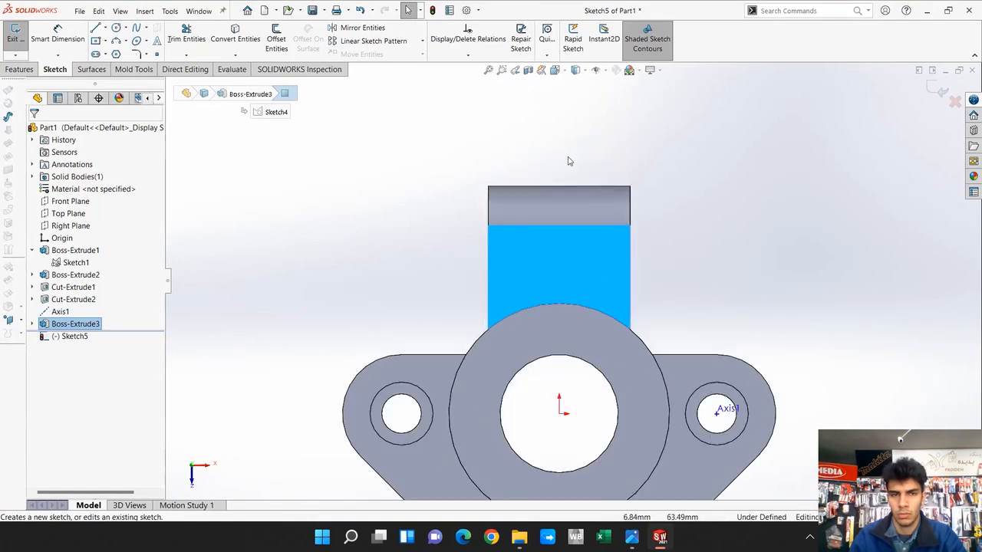
Step: Sketch a vertical centerline about 30 mm long from the boss circle's uppermost point to the midpoint of the lug block's outer edge
click(105, 28)
click(123, 53)
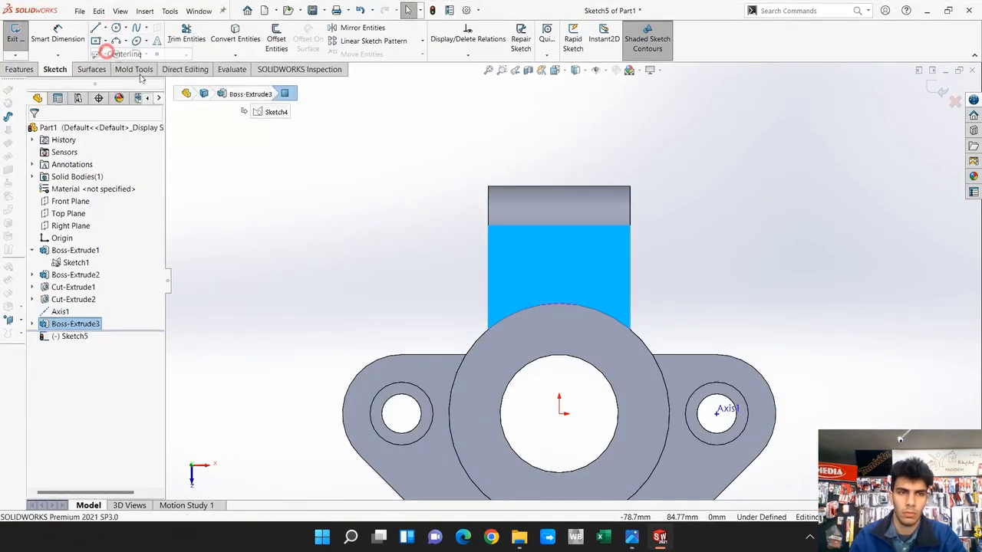
click(559, 305)
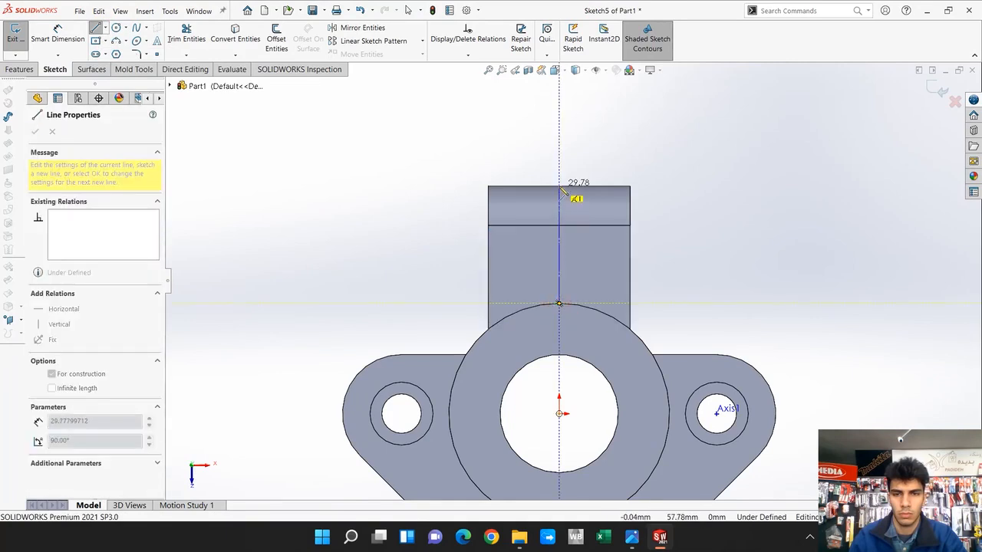
click(558, 185)
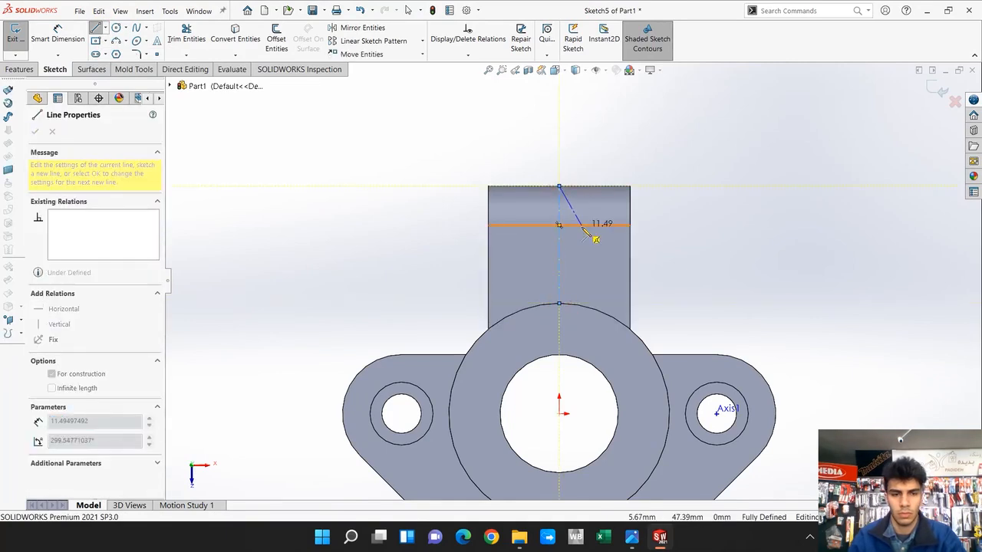
key(Escape)
key(Escape)
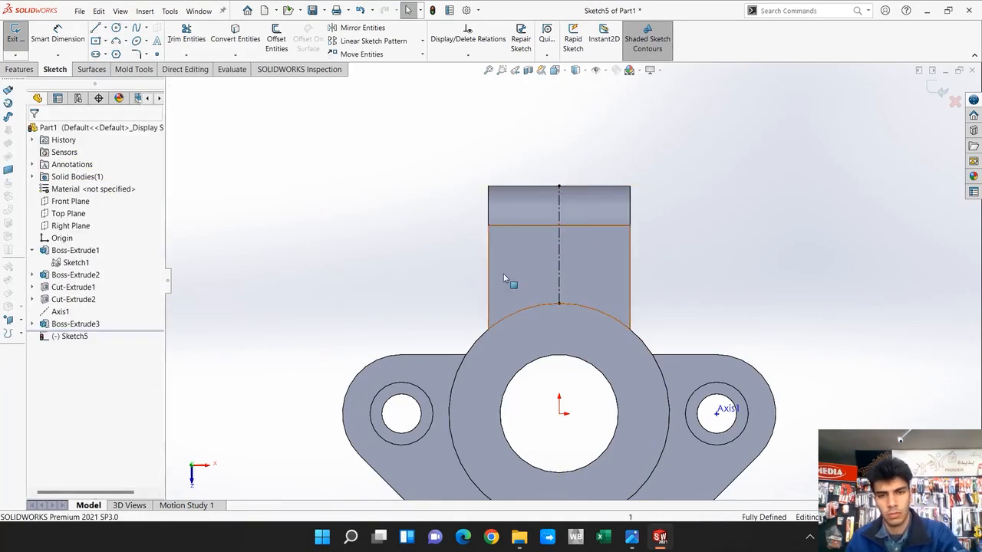
Step: Sketch a center rectangle centred on the centerline over the lug block and set its width to 20 mm
click(95, 40)
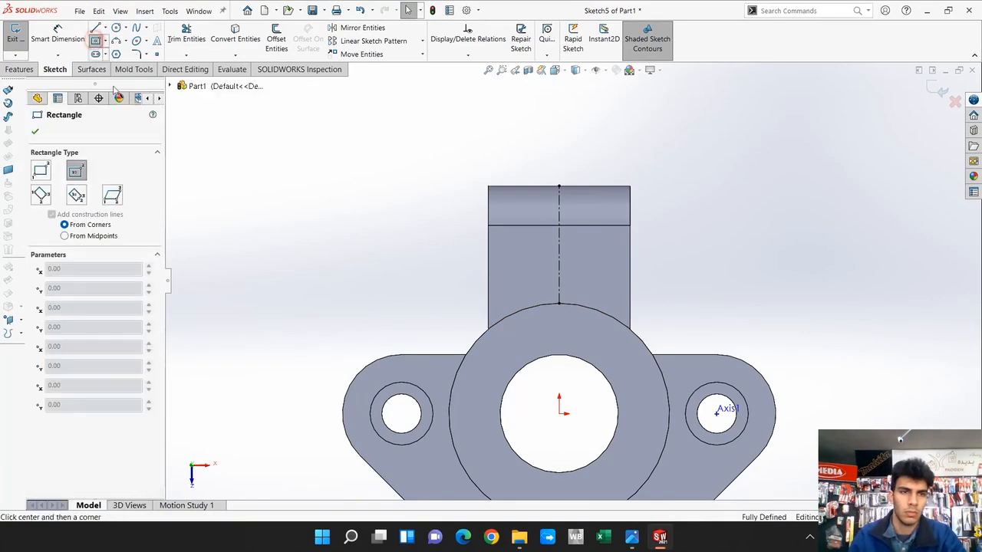
click(558, 251)
click(580, 205)
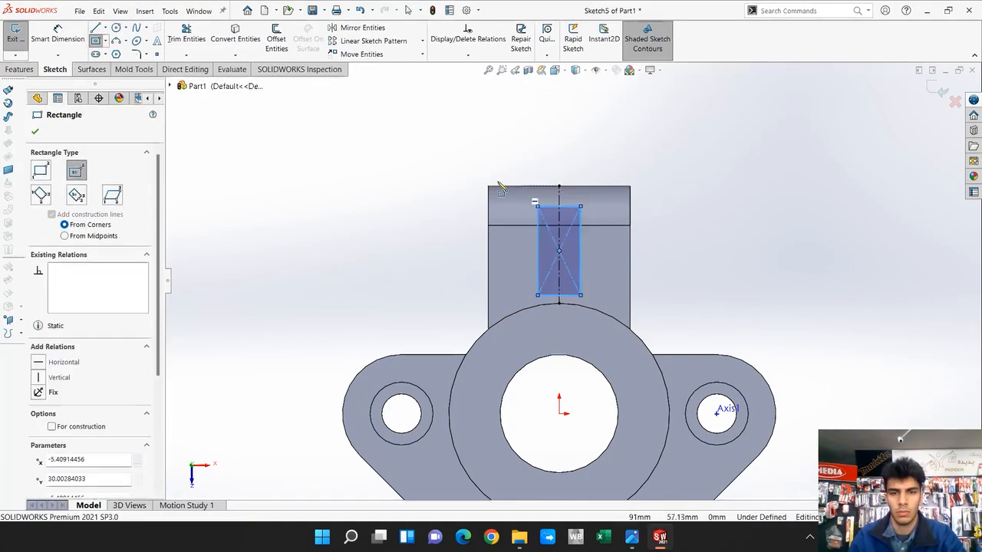
click(58, 33)
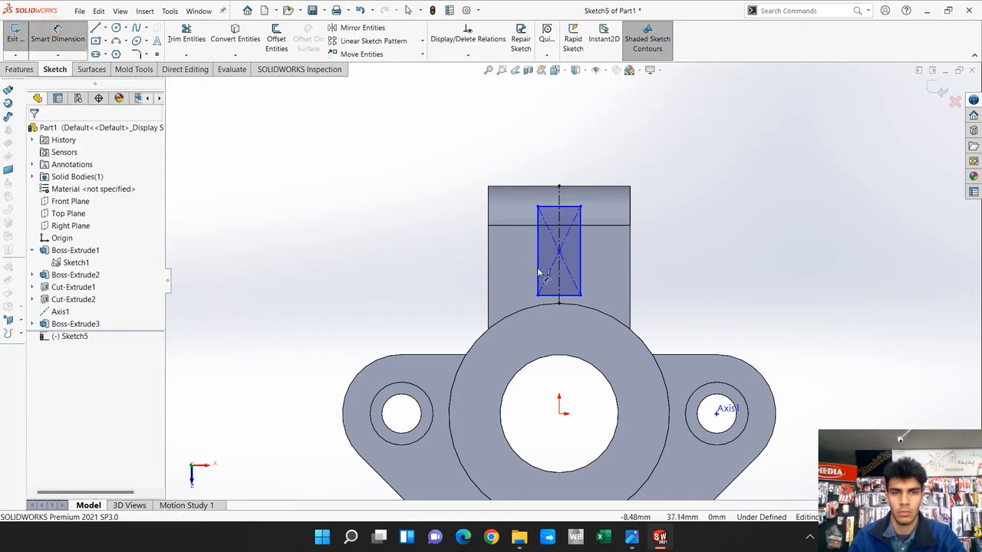
click(581, 249)
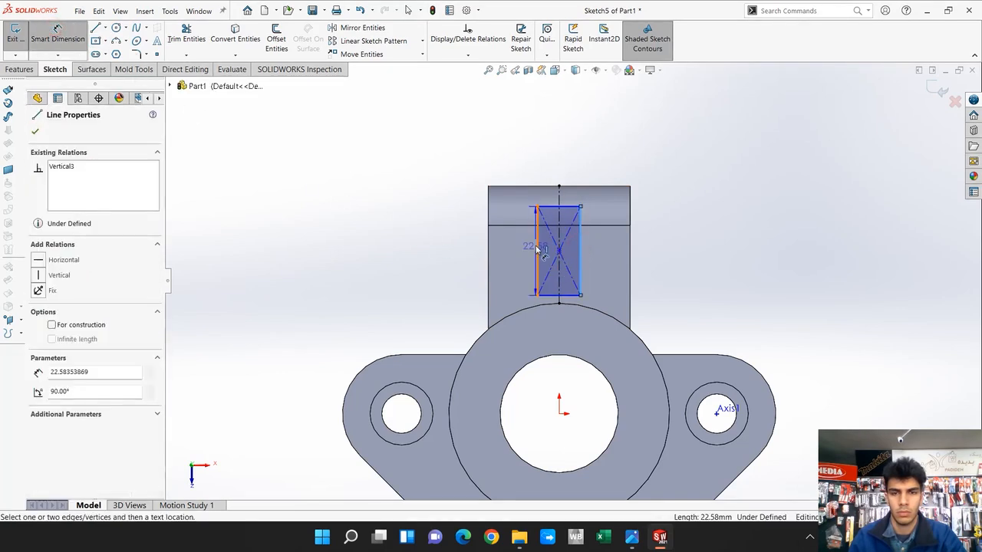
click(536, 244)
click(556, 154)
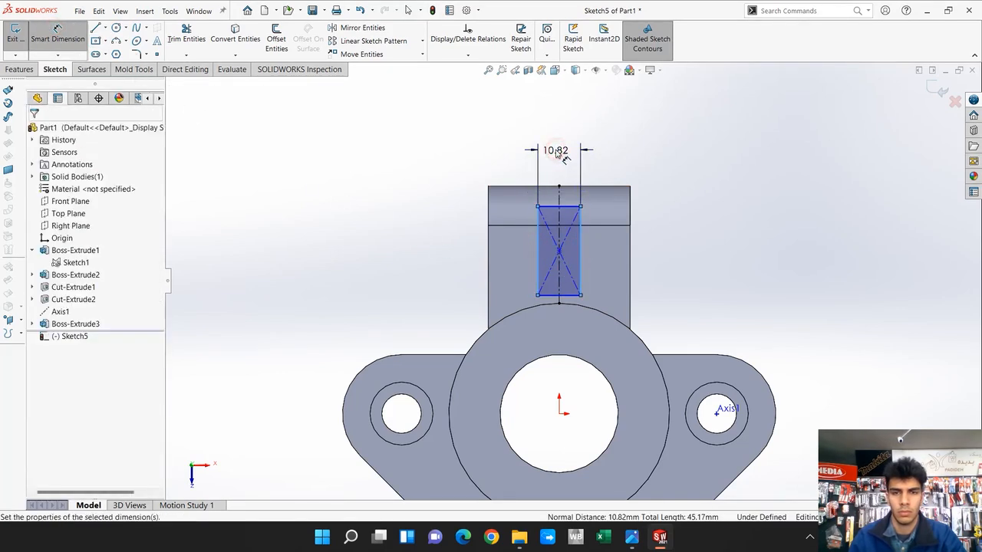
text(20)
key(Return)
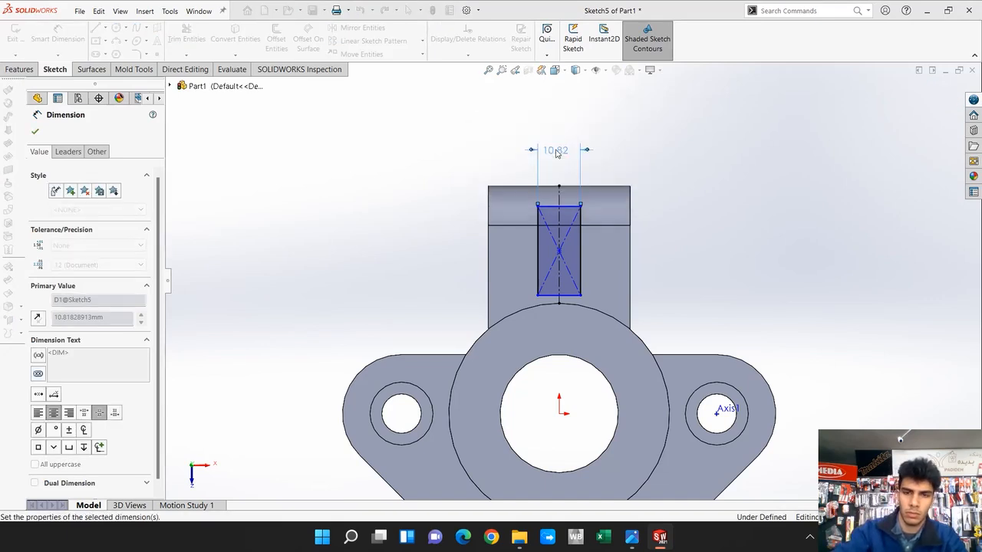
key(Escape)
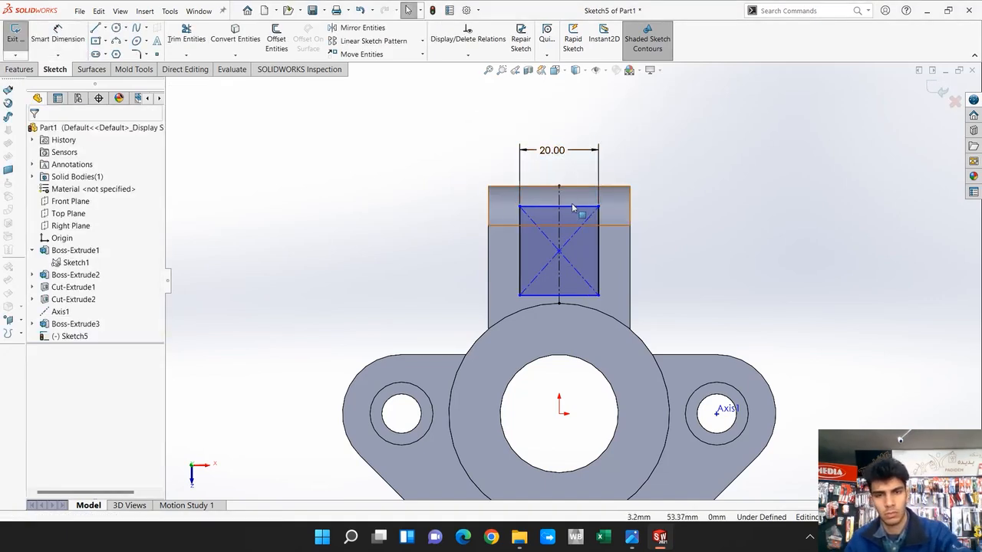
Step: Make the rectangle's outer side collinear with the lug block's end edge and its lower corner coincident with the boss's circular edge
click(572, 205)
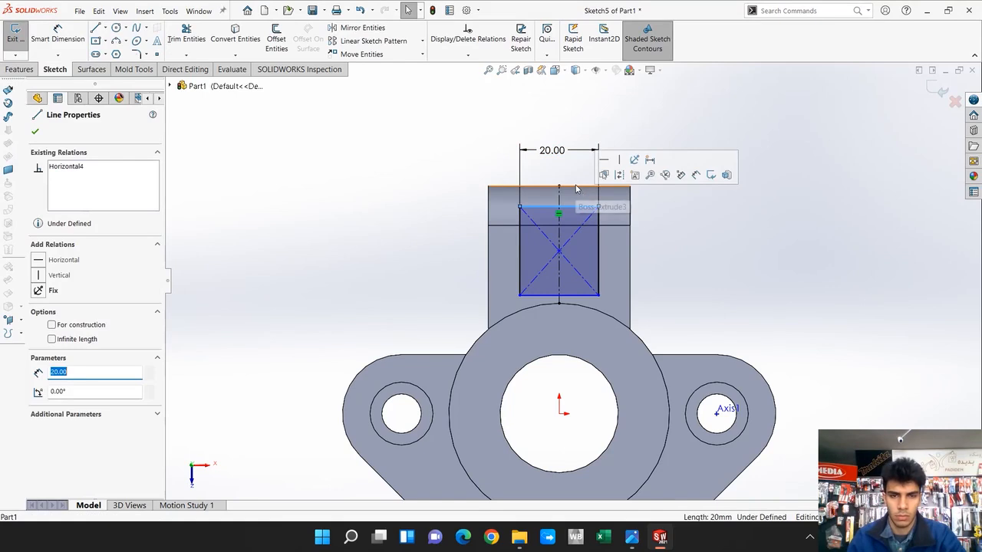
ctrl+click(577, 187)
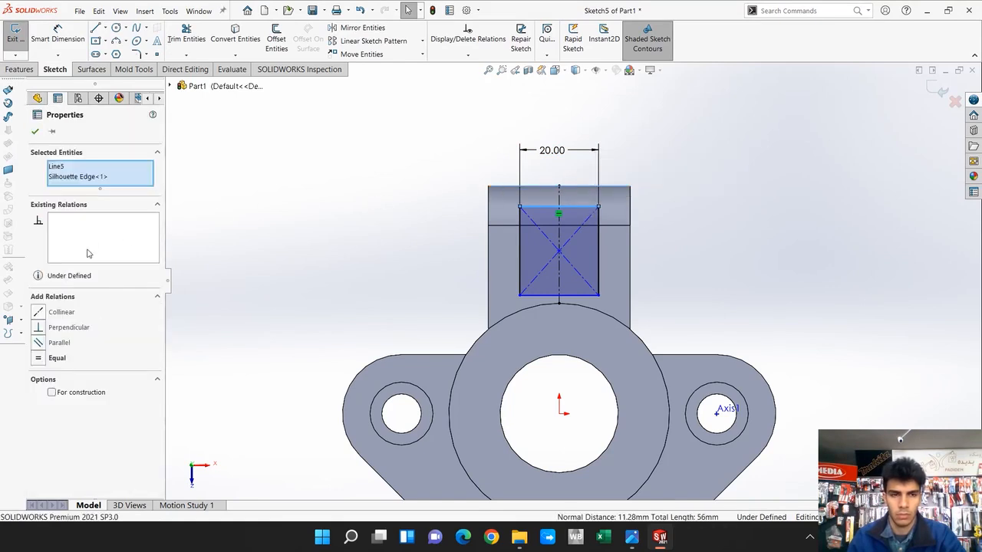
click(38, 312)
click(245, 253)
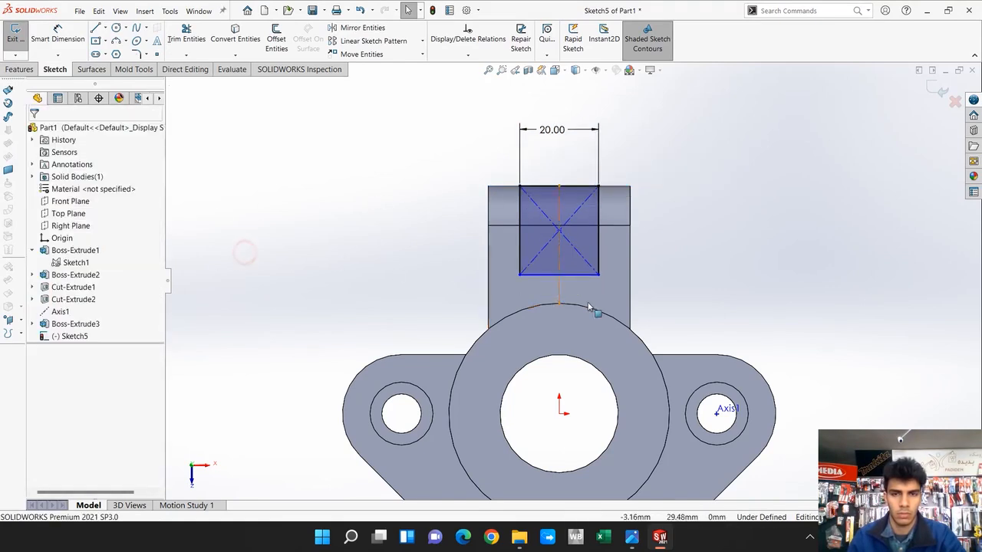
click(597, 273)
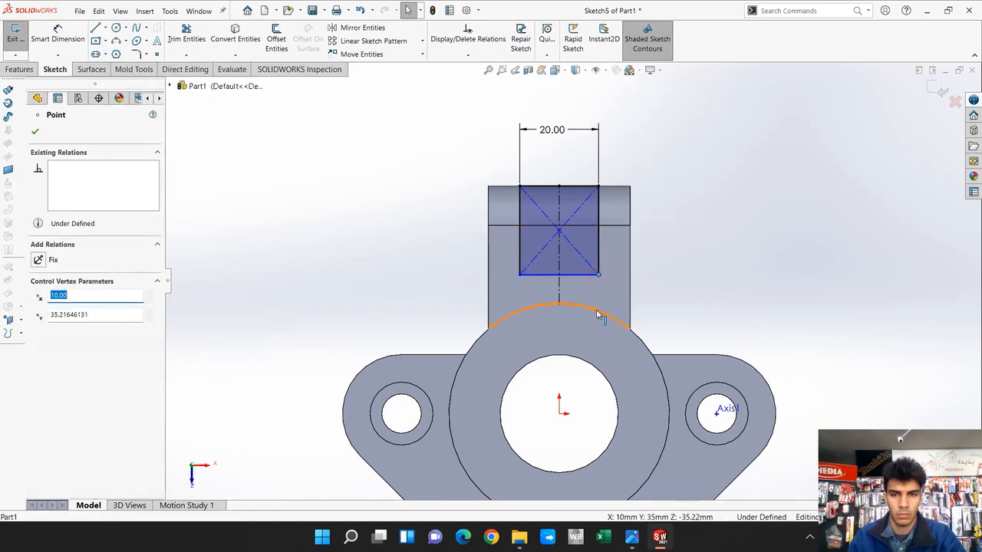
ctrl+click(598, 313)
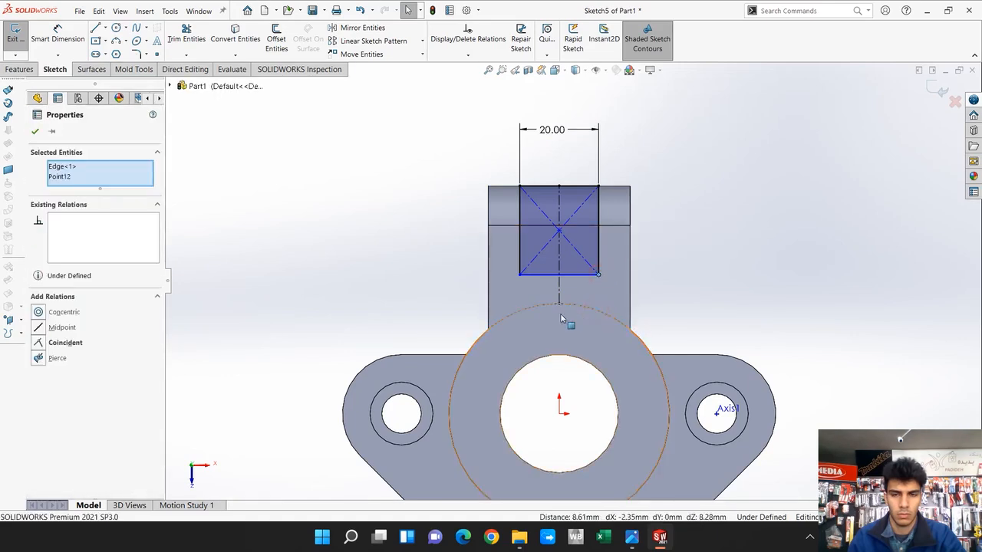
click(36, 344)
click(319, 280)
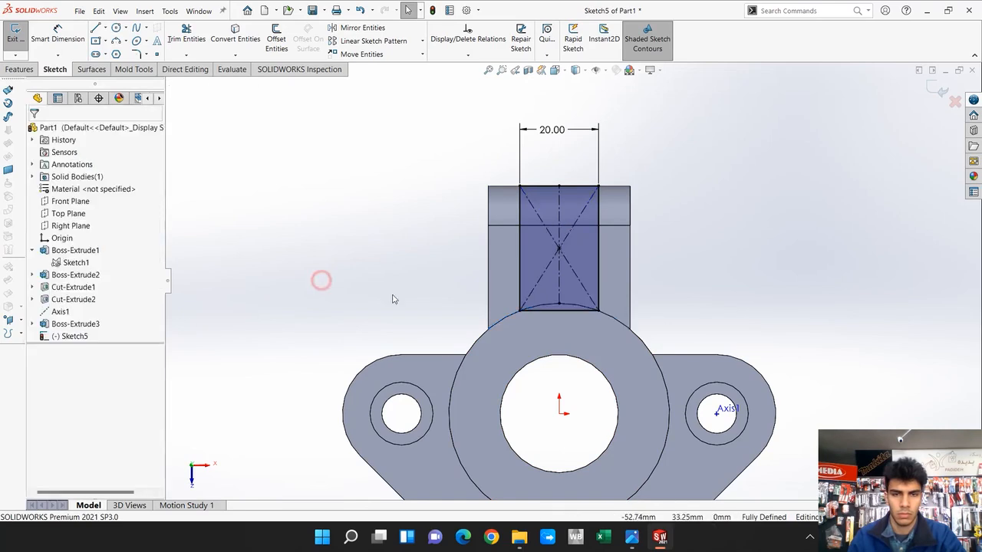
Step: Convert the rectangle's side nearest the boss into construction geometry
scroll(621, 326, down, 5)
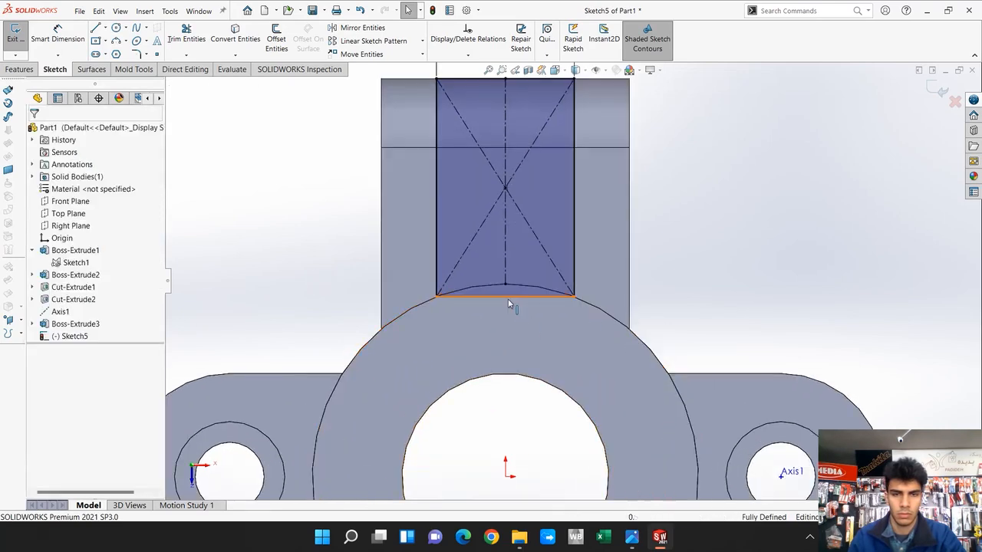
click(508, 303)
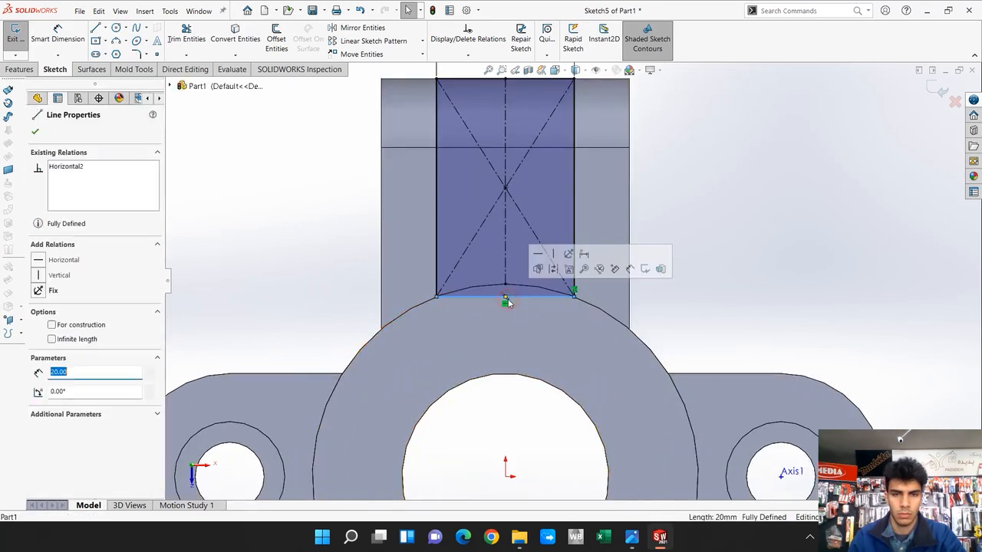
click(551, 269)
click(294, 260)
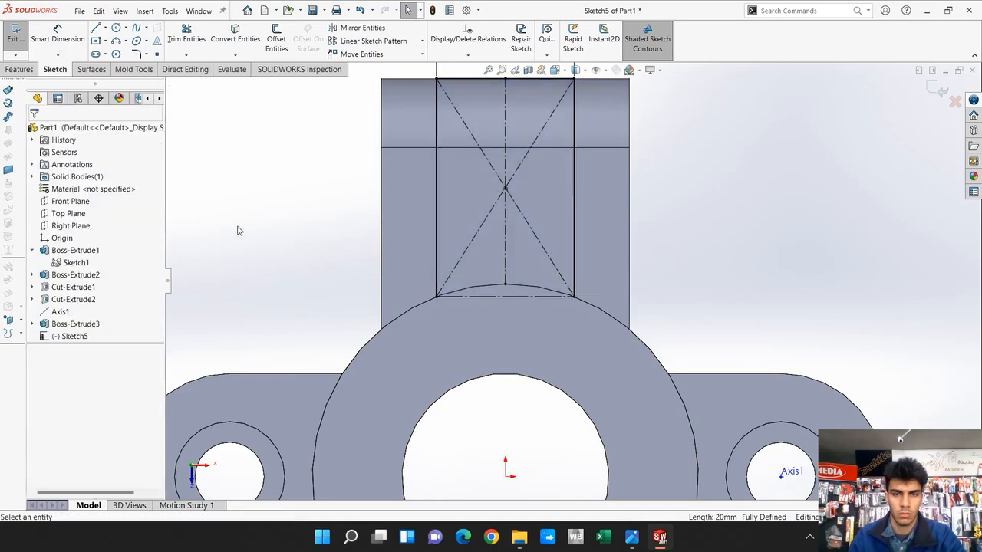
Step: Sketch a three-point arc of about 28 mm radius along the boss edge between the rectangle's two lower corners
click(115, 42)
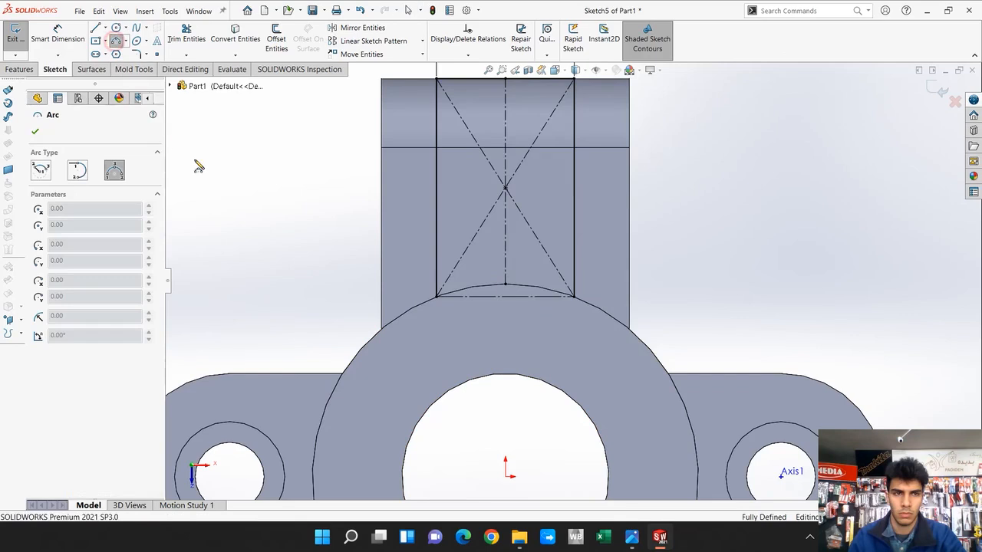
click(437, 297)
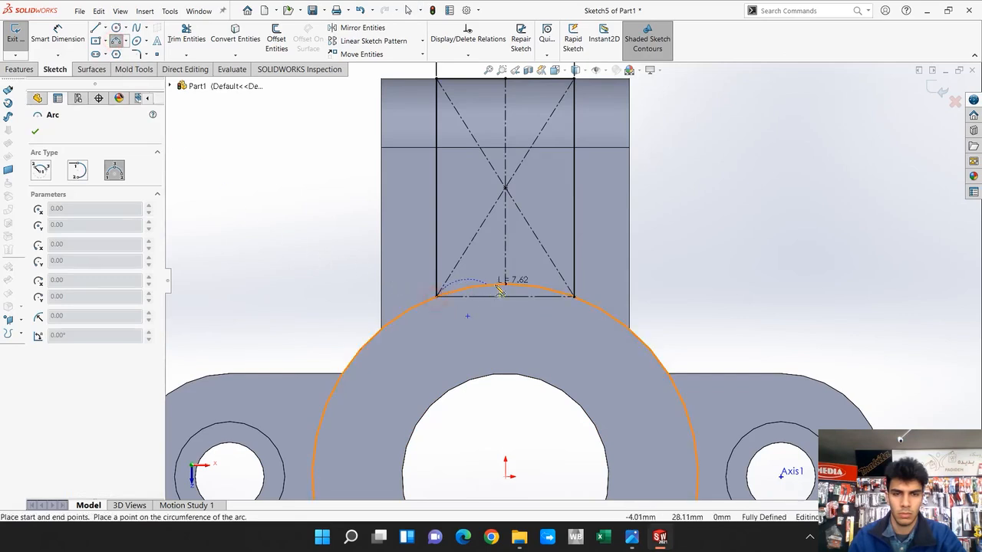
click(575, 296)
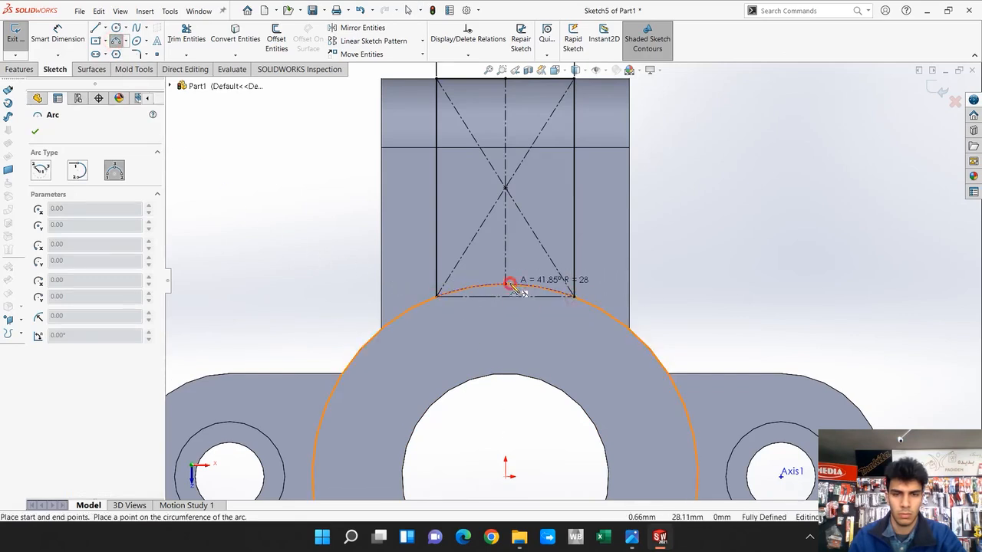
click(515, 289)
key(Escape)
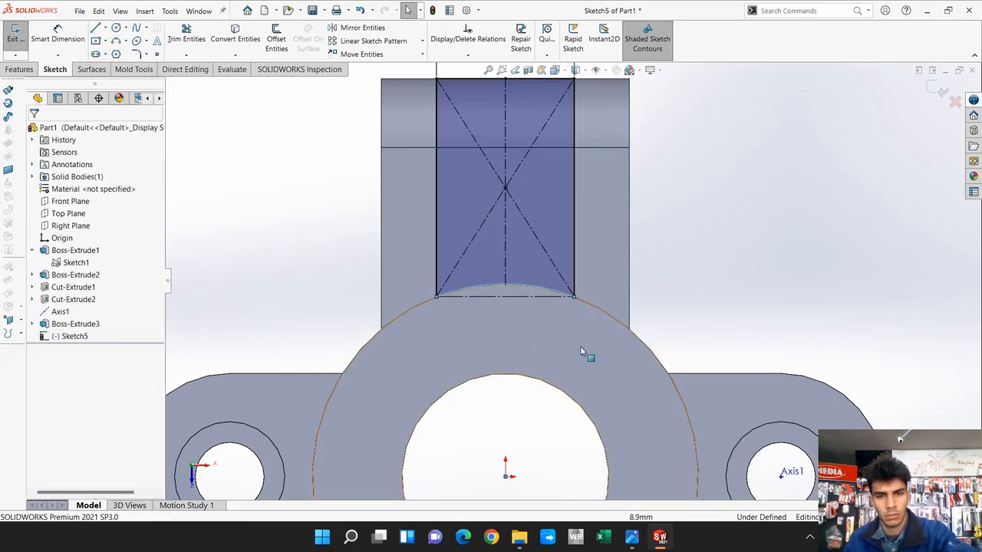
Step: Add a coradial relation between the new arc and the boss's outer circular edge
scroll(562, 351, up, 5)
scroll(606, 214, down, 2)
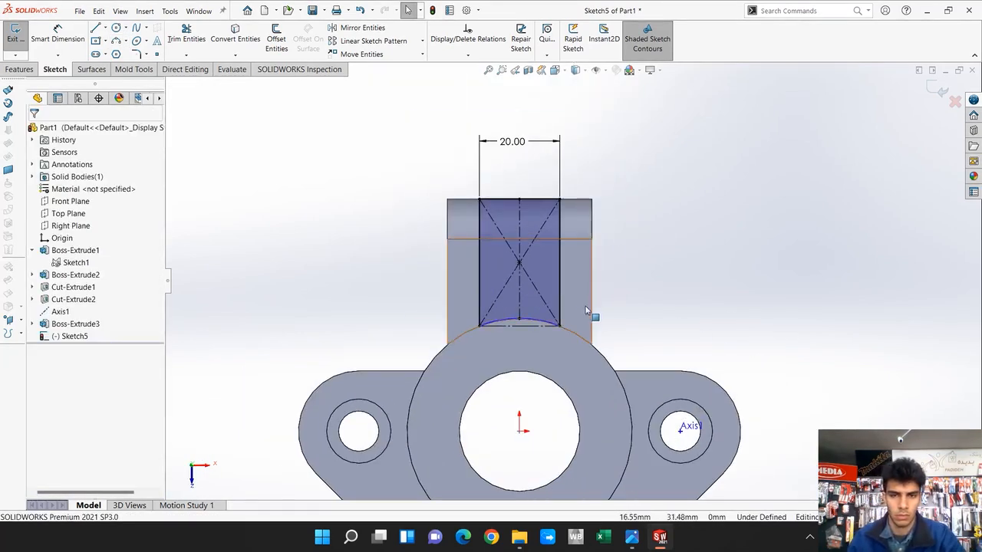
click(541, 324)
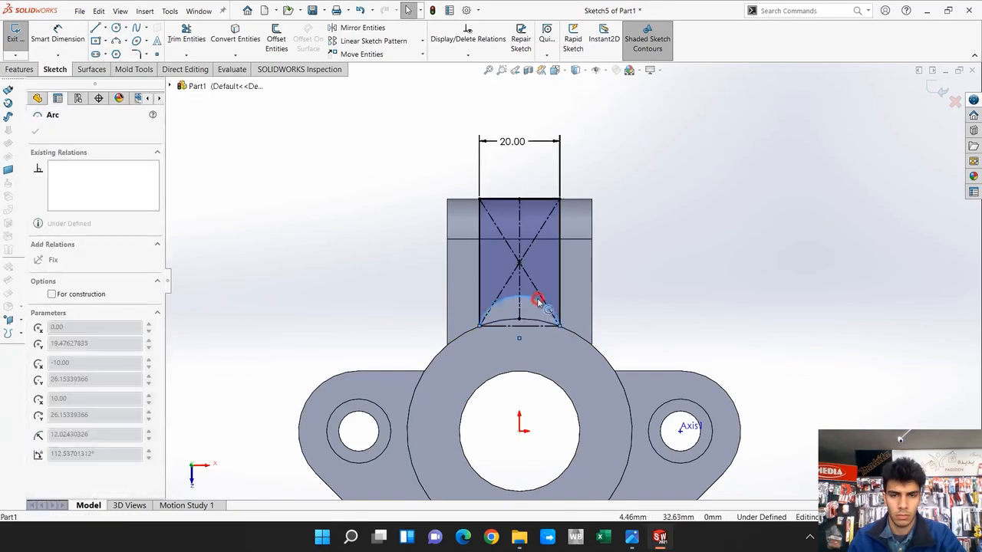
ctrl+click(568, 332)
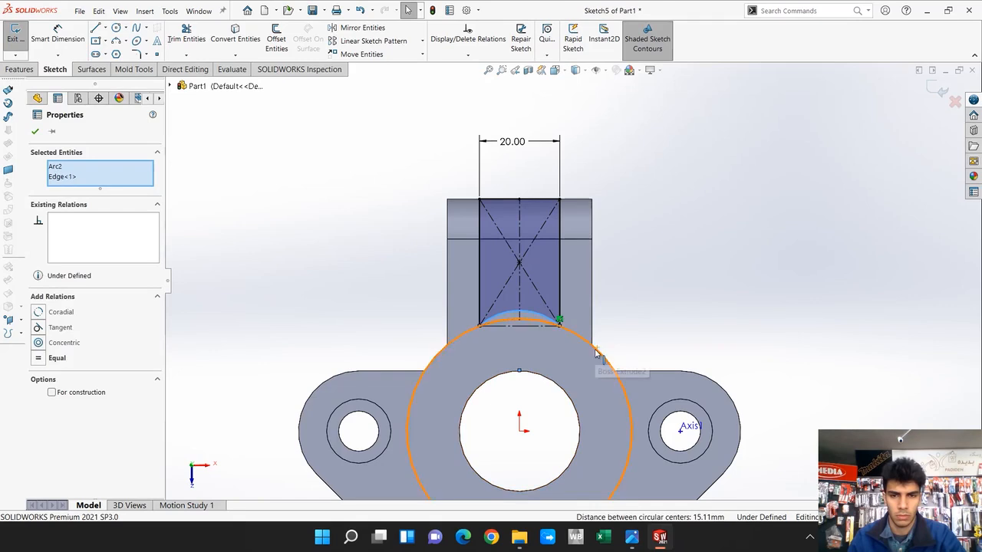
click(647, 311)
click(547, 317)
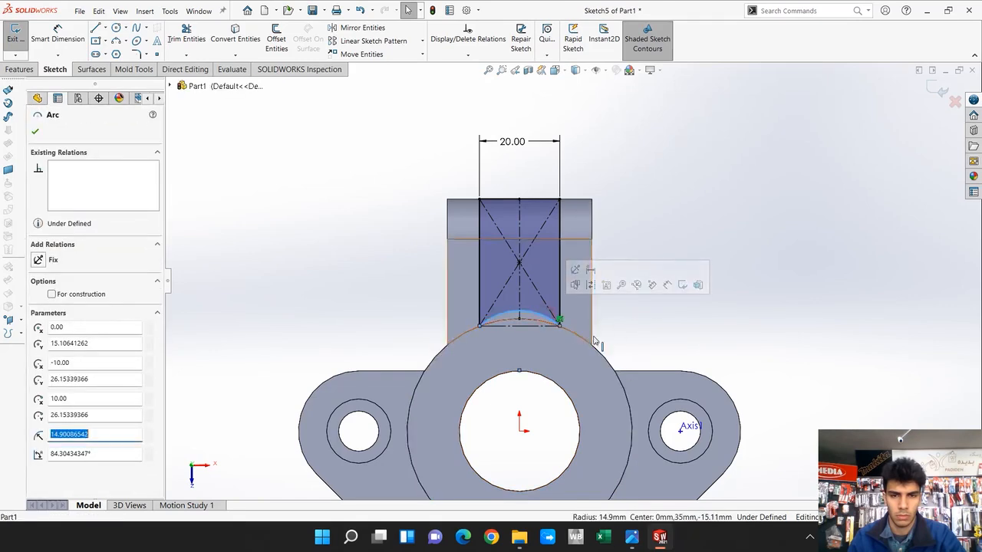
ctrl+click(601, 353)
ctrl+click(601, 353)
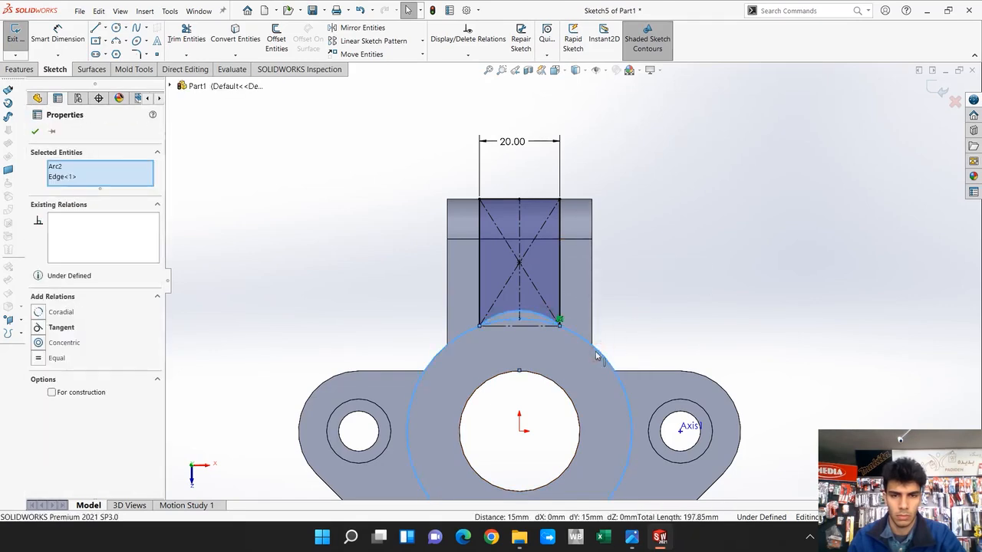
click(38, 313)
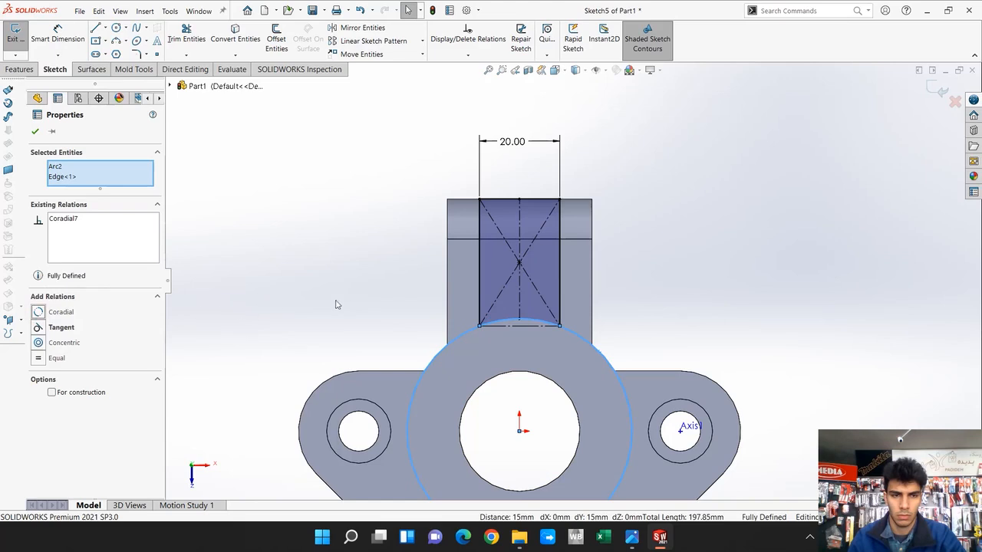
click(366, 304)
Step: Extrude-cut the closed slot profile through the rear lug block with the Up To Next end condition
scroll(603, 219, down, 3)
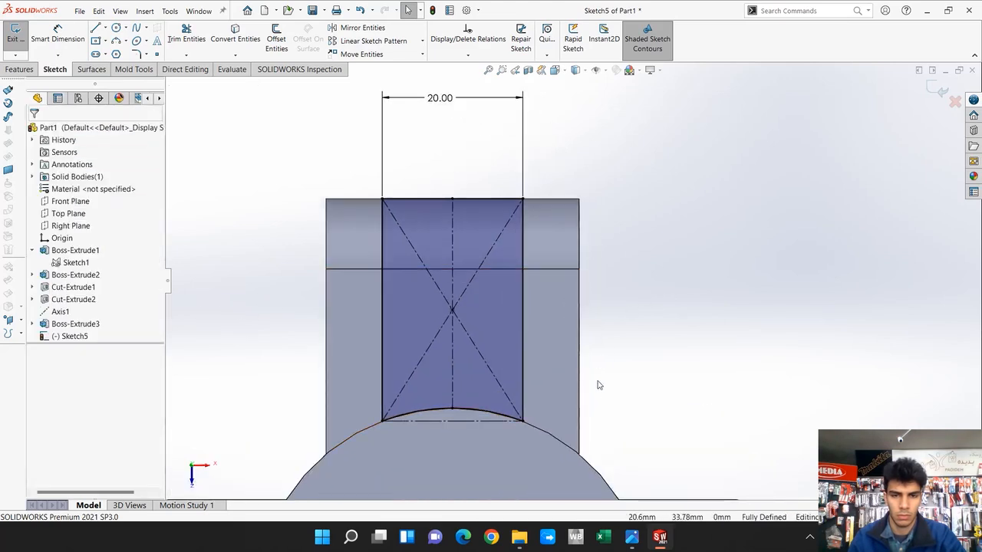
click(20, 69)
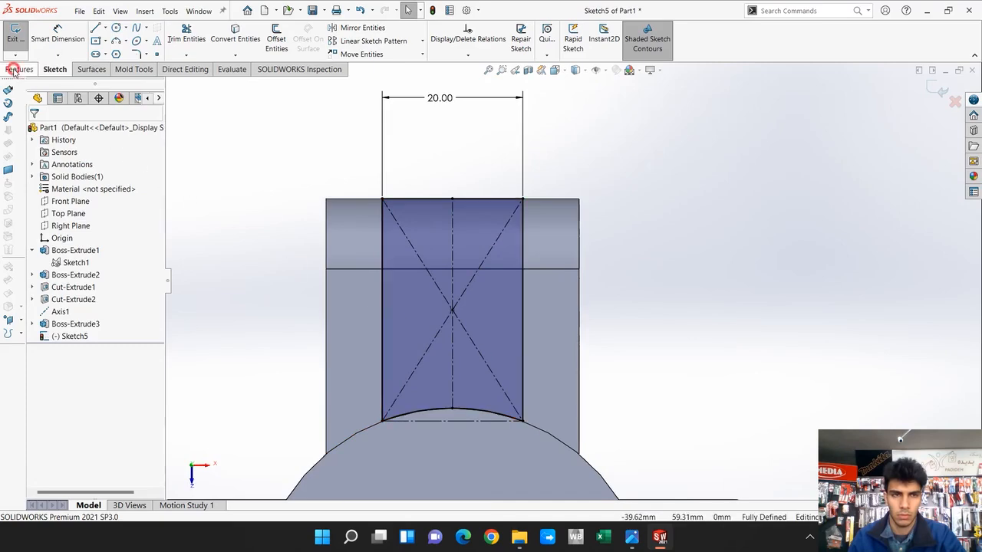
click(176, 39)
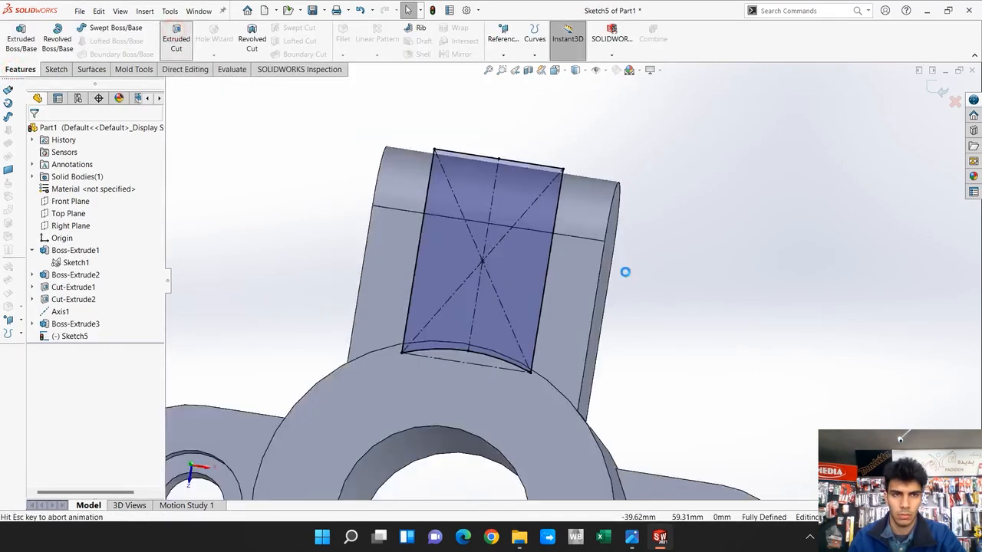
middle_drag(697, 337, 637, 311)
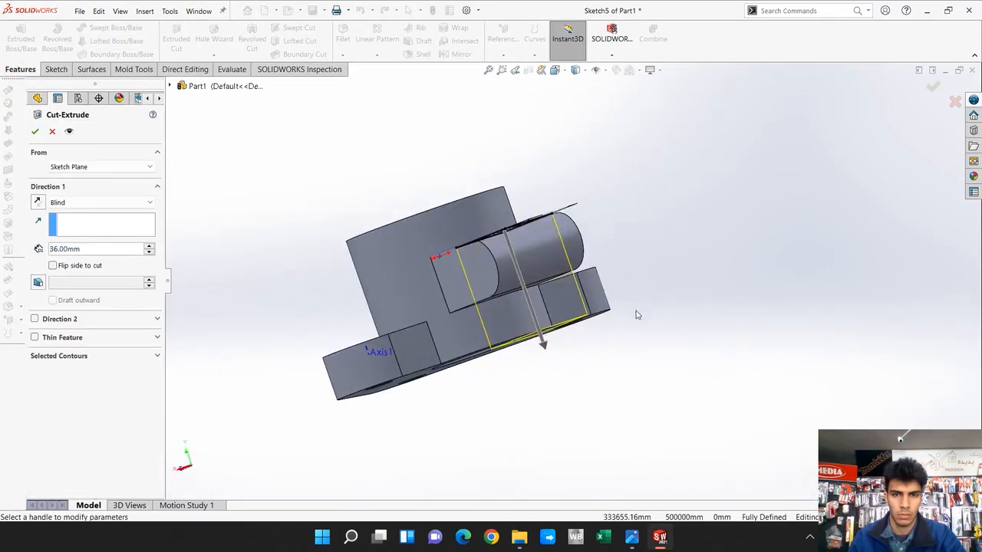
click(74, 205)
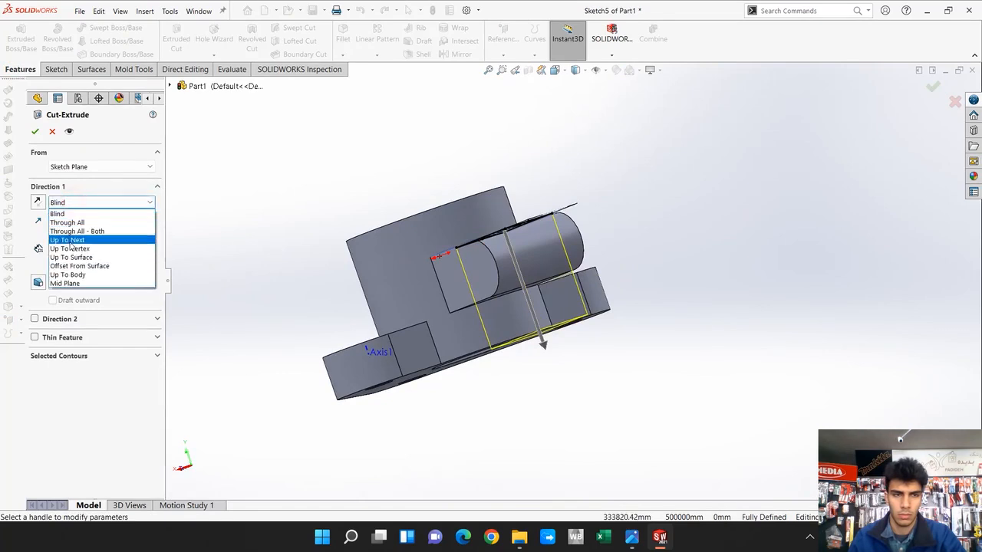
click(69, 241)
middle_drag(311, 176, 366, 150)
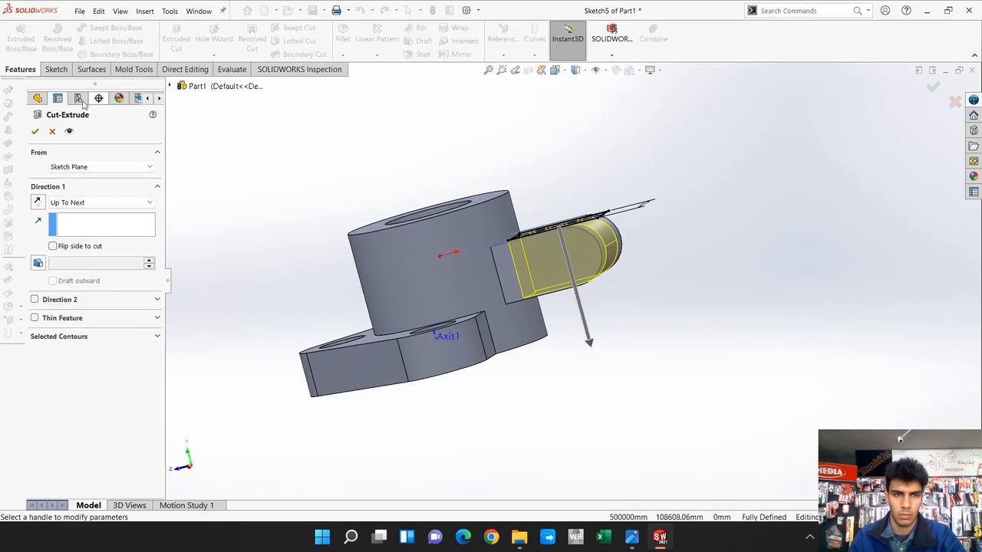
click(34, 132)
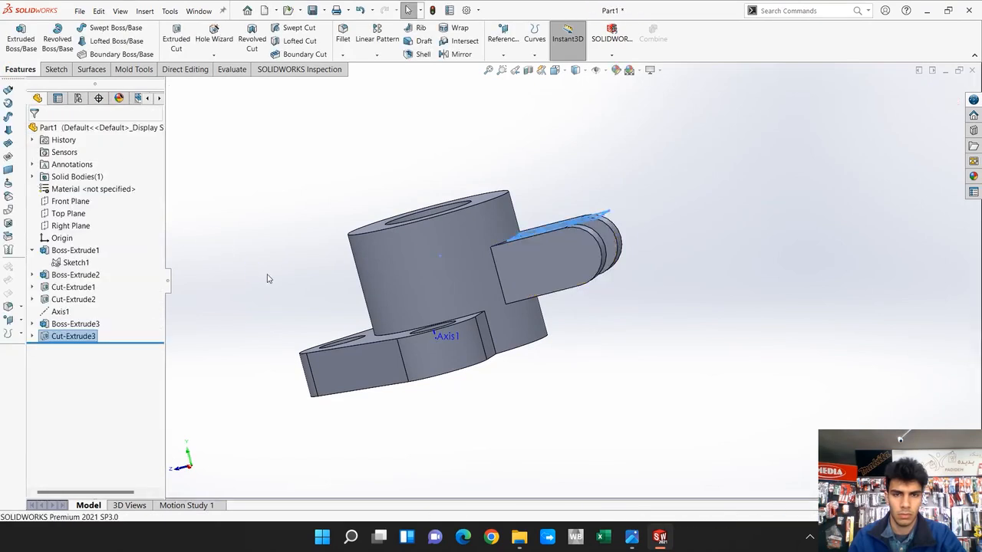
Step: Start a sketch on the outer side face of the near lug and draw a circle about 33 mm in diameter around its rounded end
middle_drag(700, 293, 734, 336)
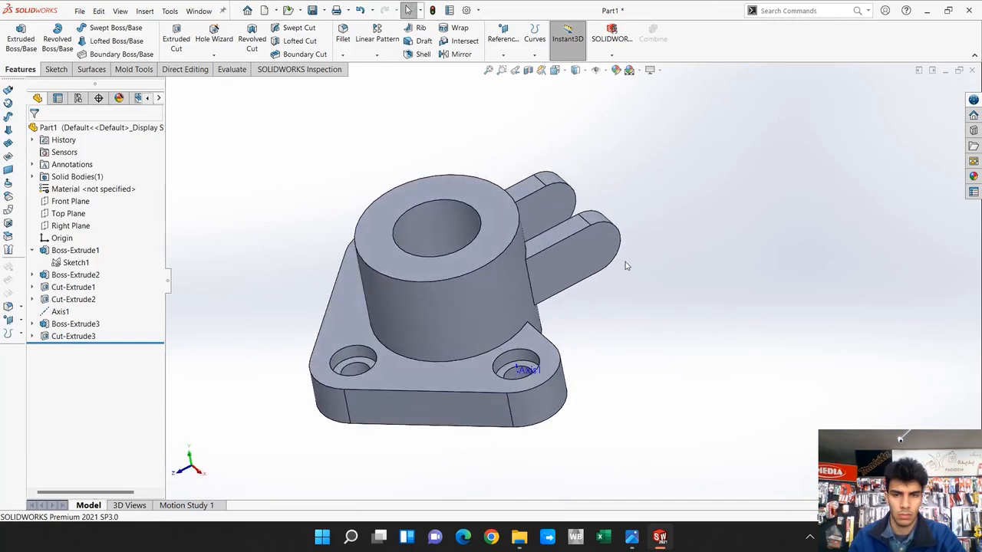
click(595, 248)
click(641, 219)
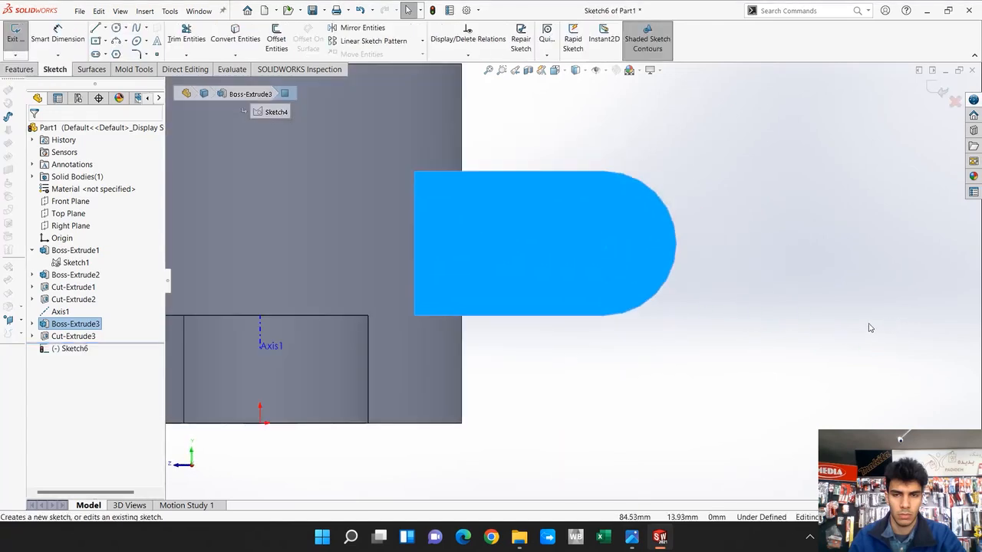
click(671, 218)
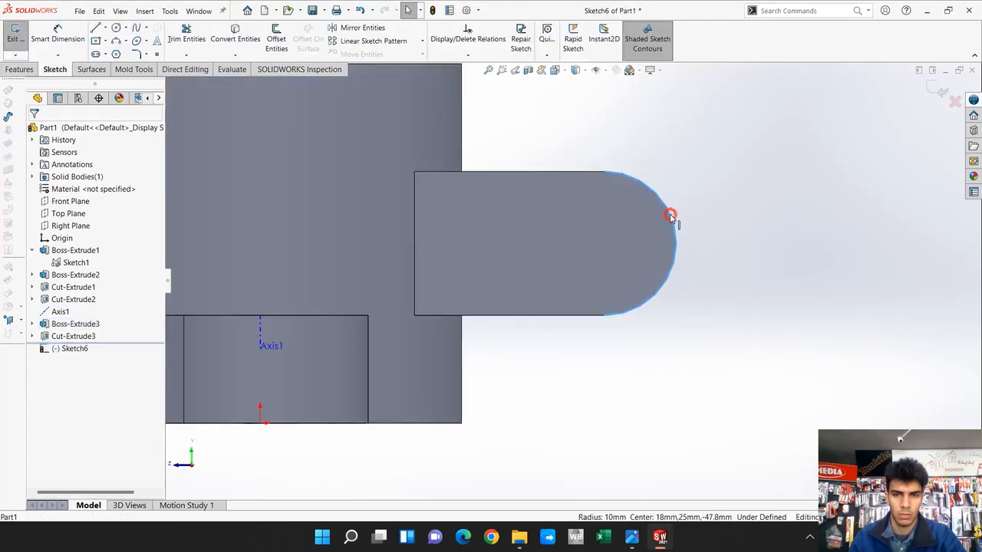
click(116, 28)
click(586, 247)
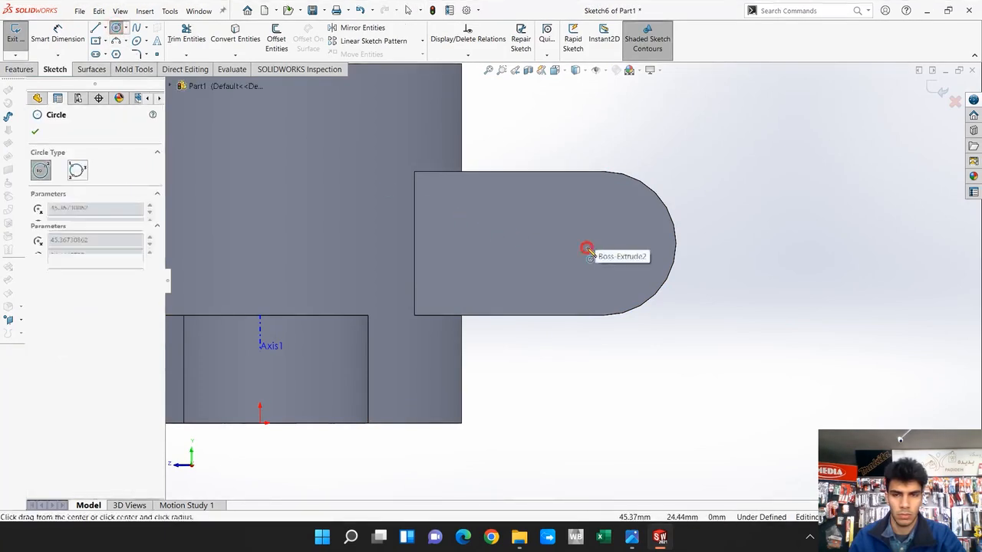
click(702, 227)
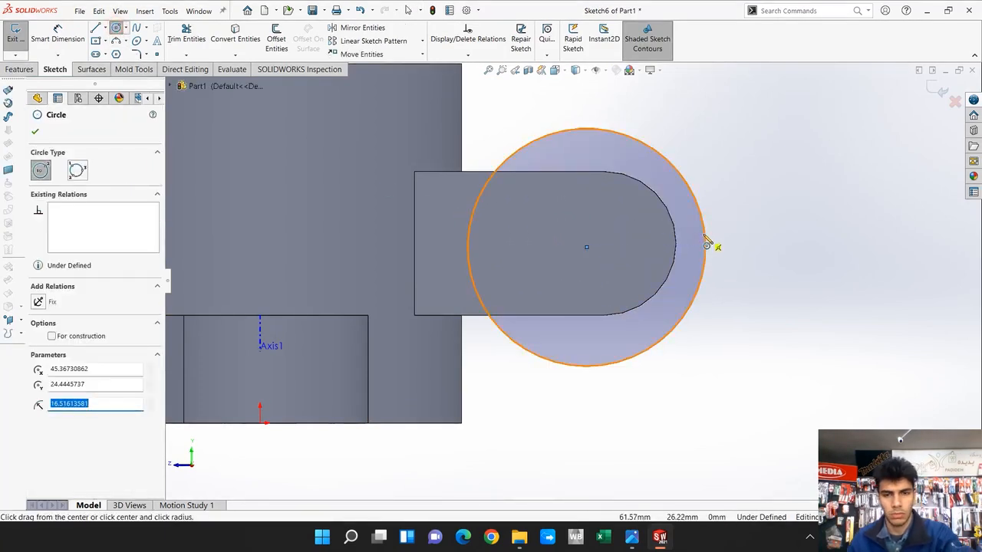
key(Escape)
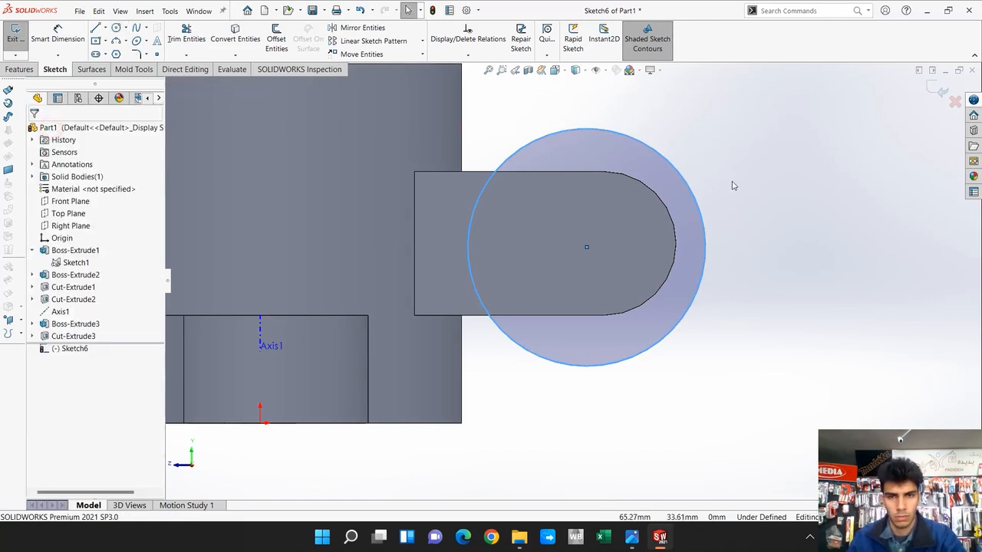
Step: Add a coradial relation between the sketched circle and the lug's rounded end edge
click(688, 182)
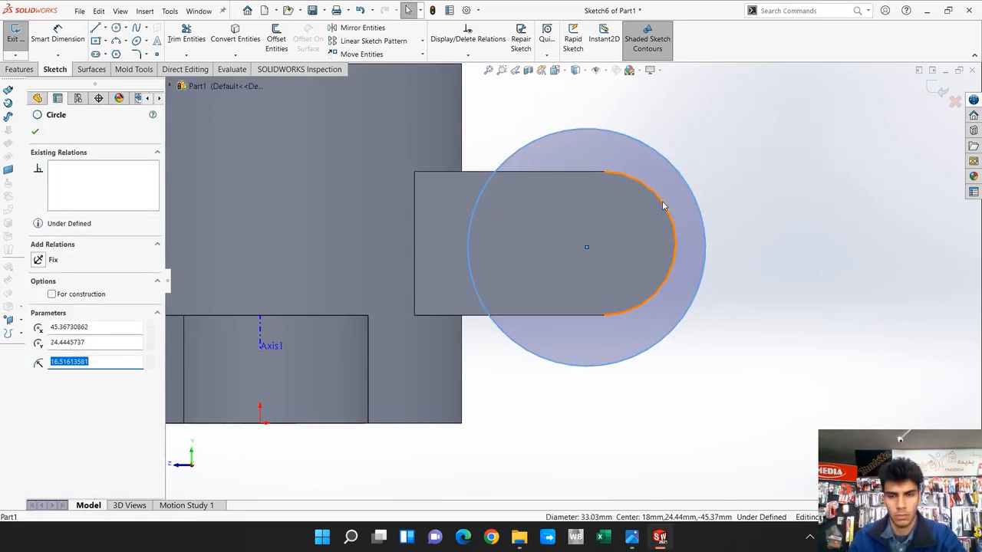
ctrl+click(665, 205)
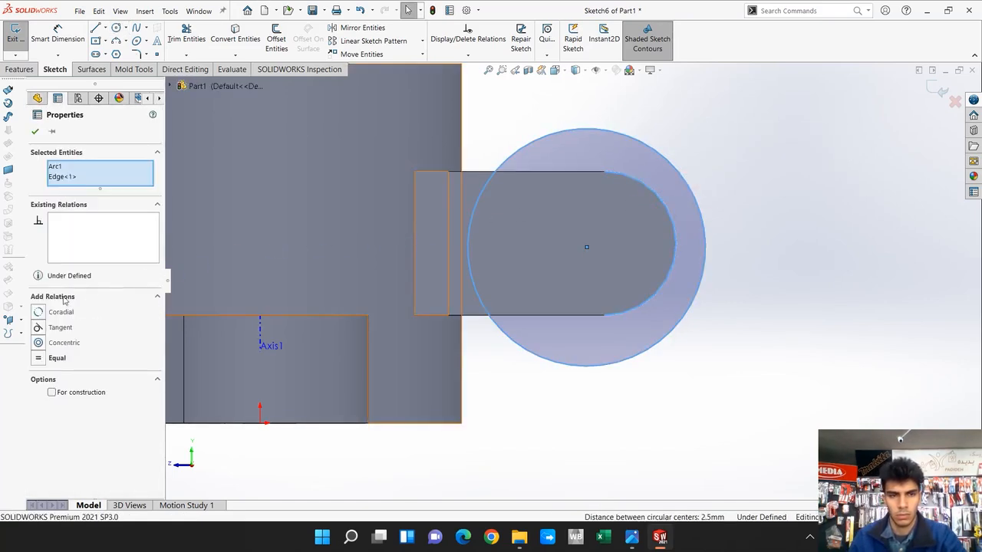
click(37, 310)
click(770, 227)
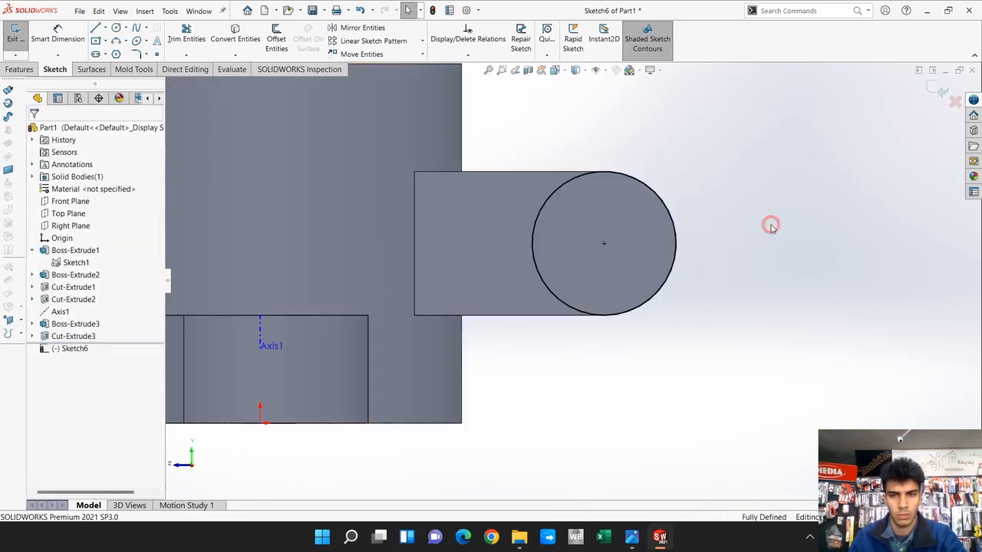
Step: Sketch a second circle concentric with the lug's rounded end and set its diameter to 16 mm
click(117, 28)
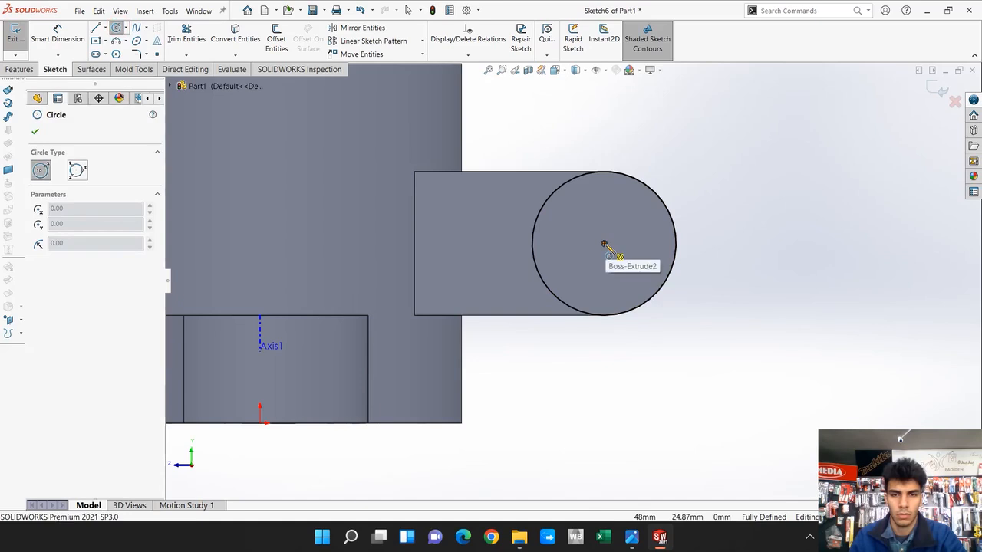
click(604, 244)
click(641, 244)
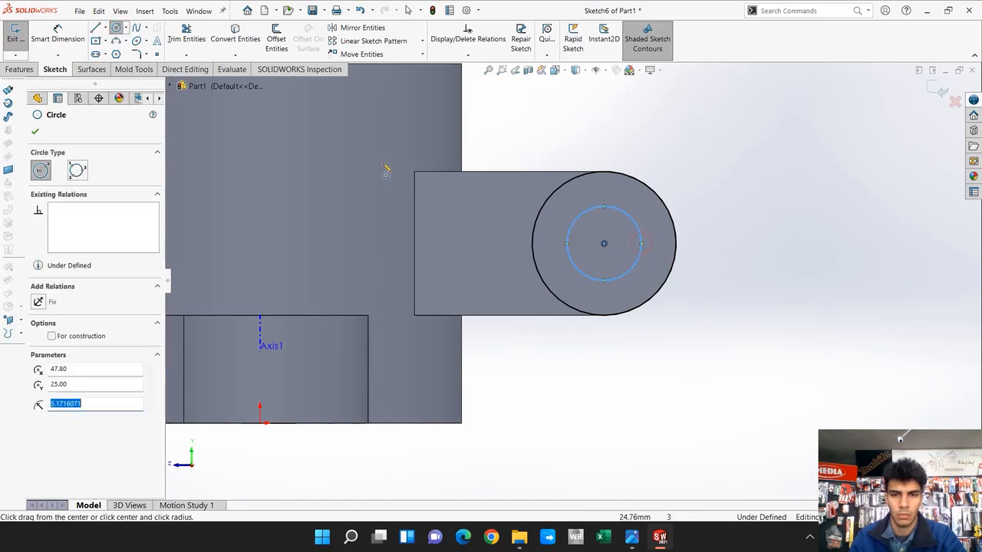
click(58, 32)
click(643, 242)
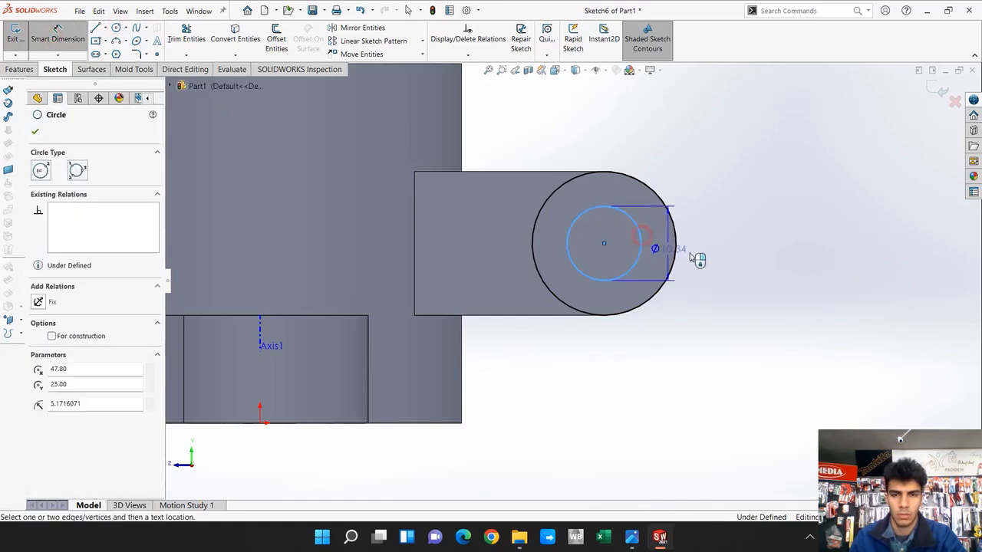
click(746, 266)
text(16)
key(Return)
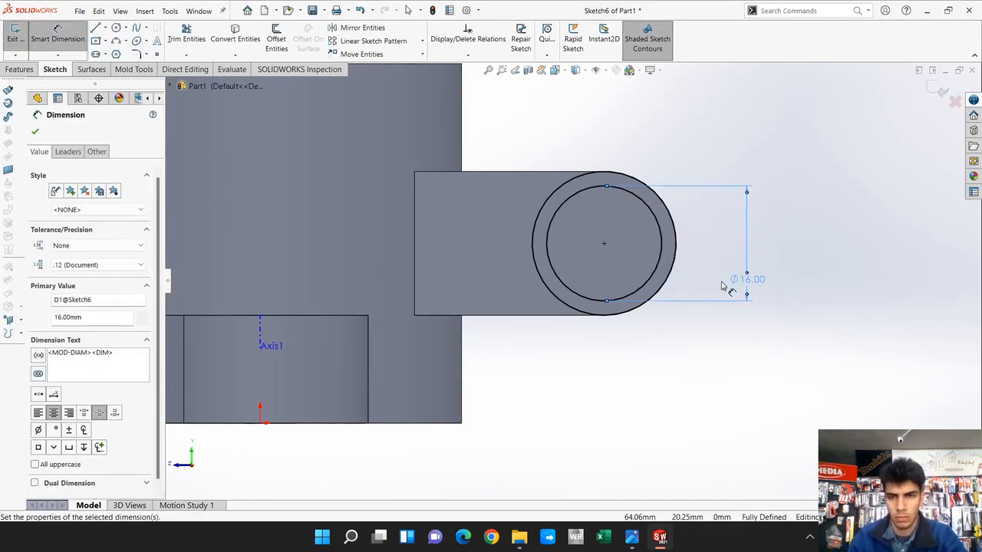
Step: Check the lug dimensions in reference drawing 8.1.JPG, return to SOLIDWORKS and extrude the ring 2 mm outward from the lug face
click(633, 537)
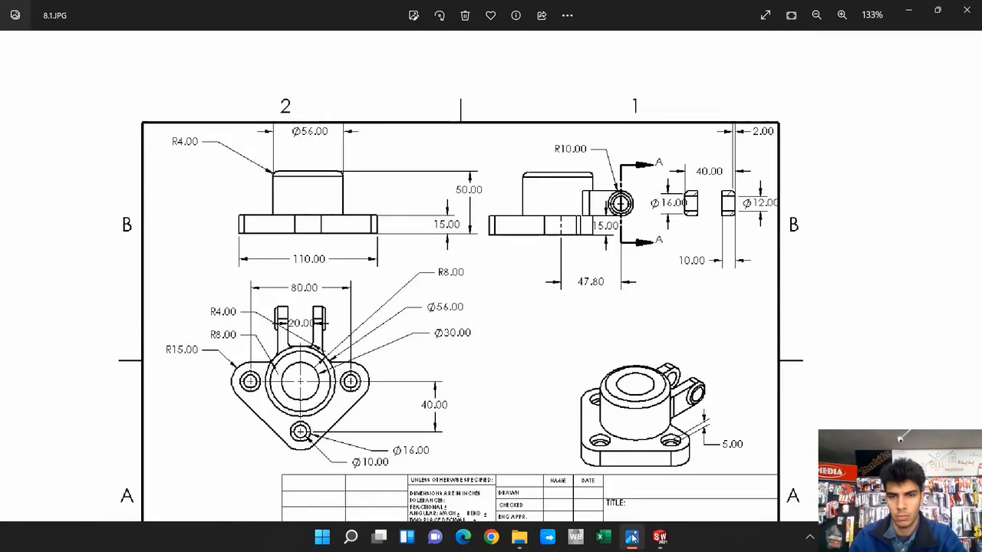
click(631, 536)
click(631, 537)
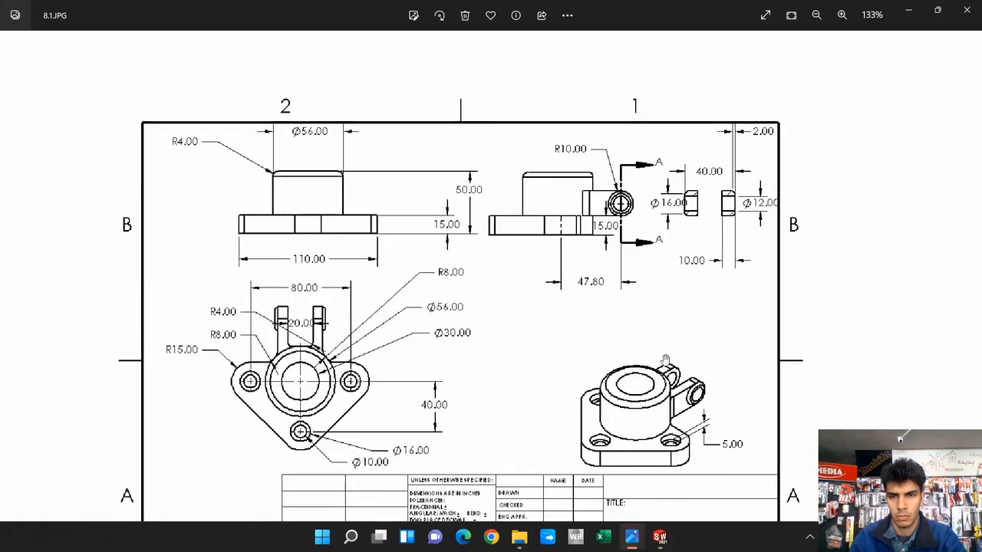
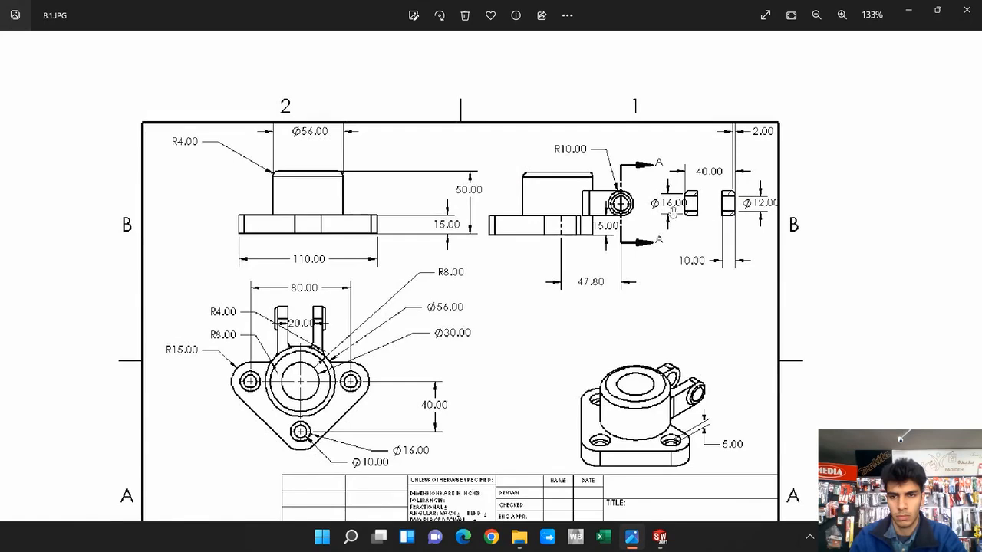
click(908, 10)
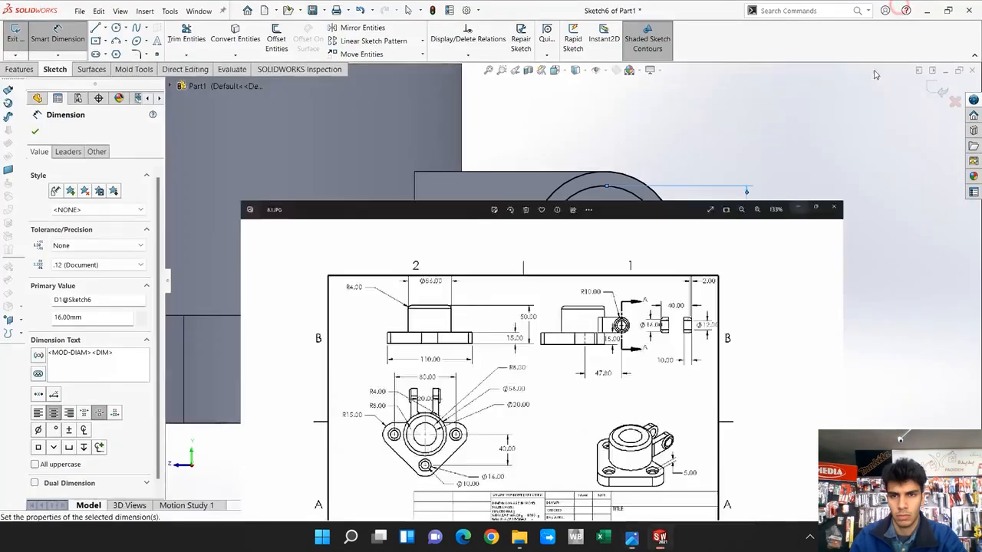
click(19, 69)
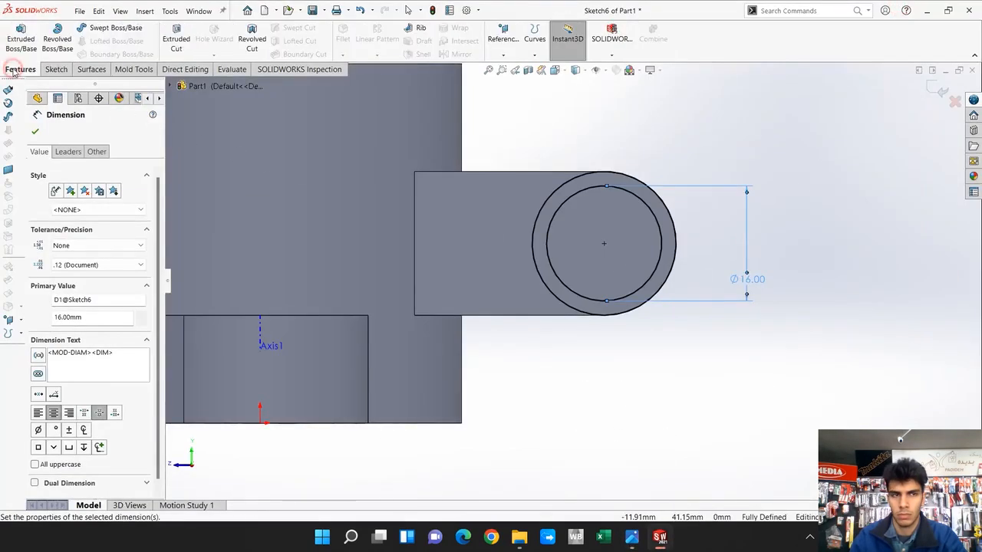
click(22, 37)
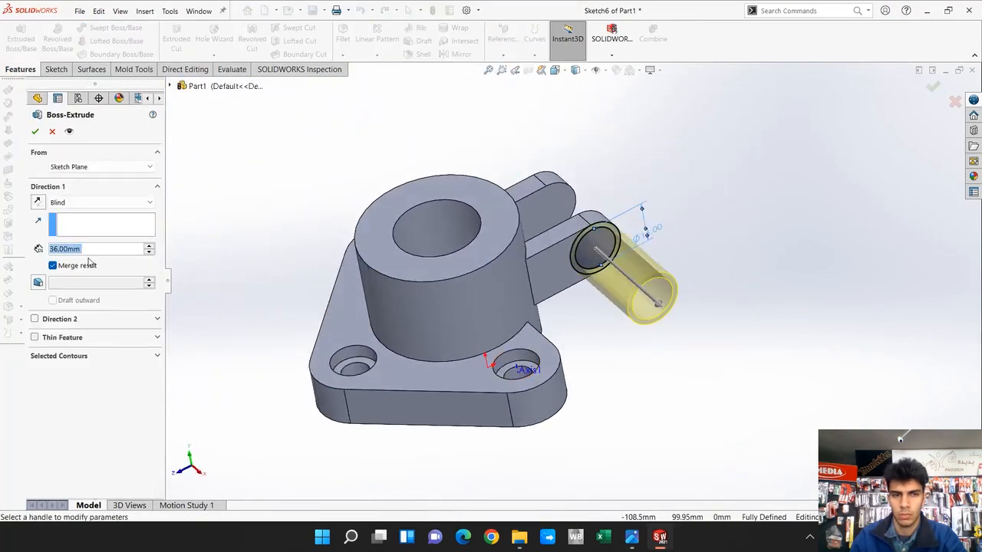
text(2)
key(Return)
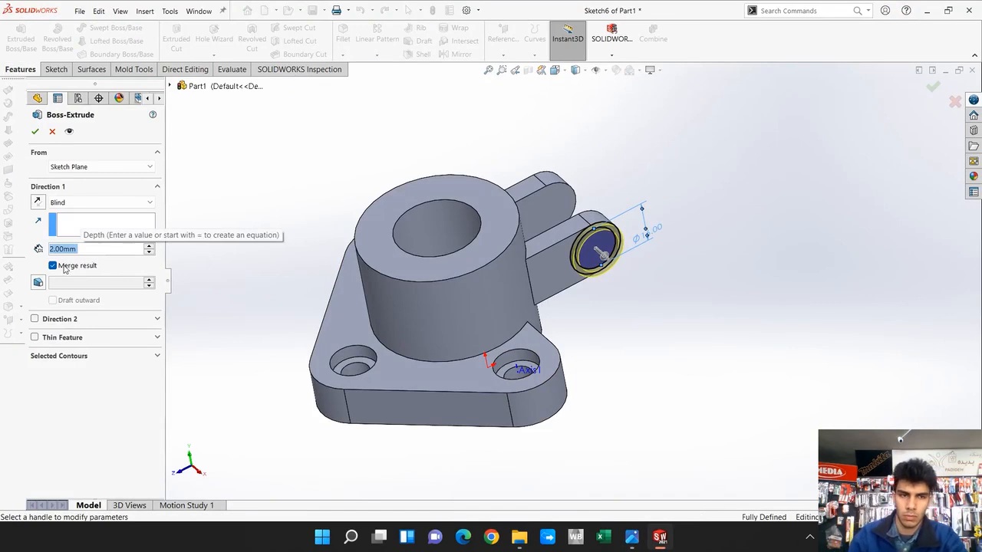
click(34, 132)
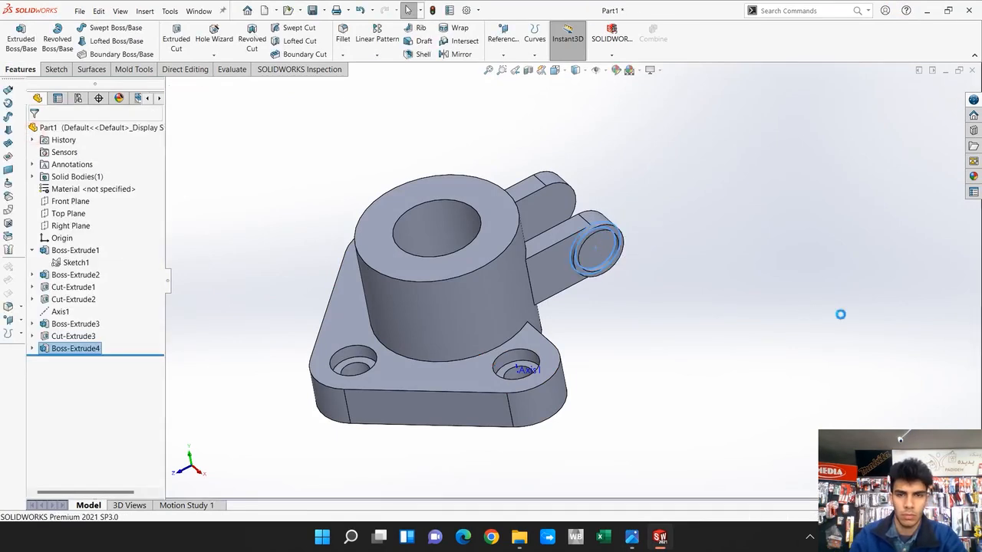
Step: Chamfer the outer circular edge of the lug's raised ring by 2 mm at 45 degrees
scroll(613, 253, down, 5)
middle_drag(599, 253, 629, 262)
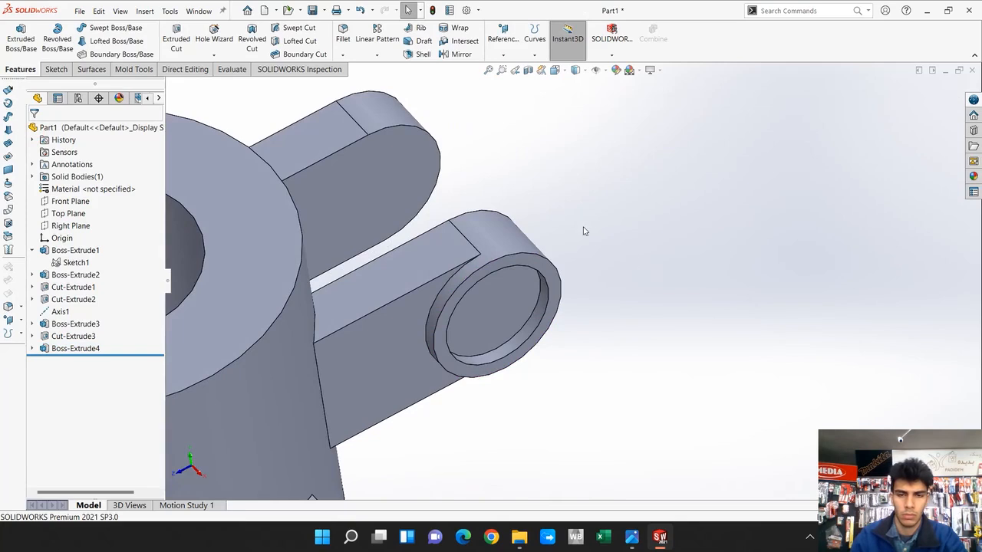
click(345, 55)
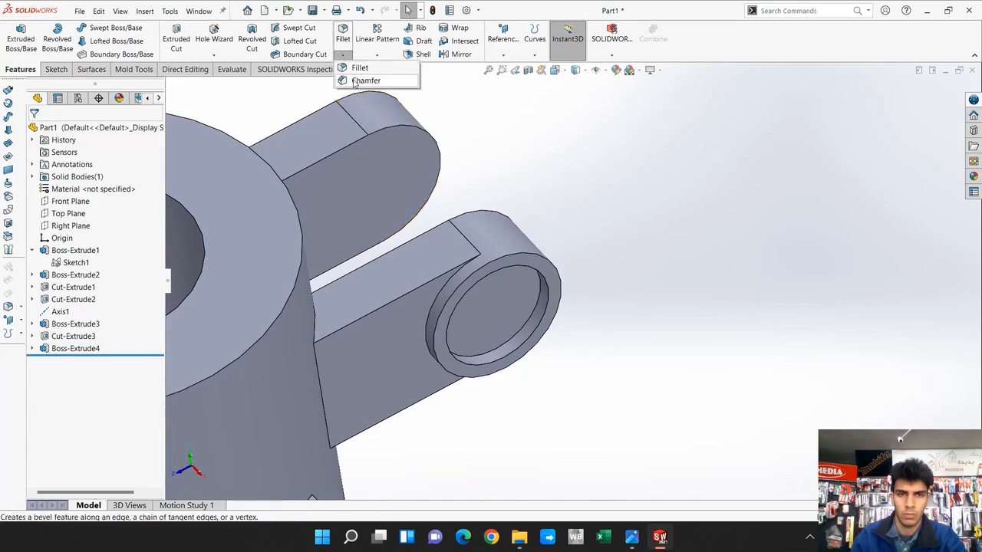
click(357, 80)
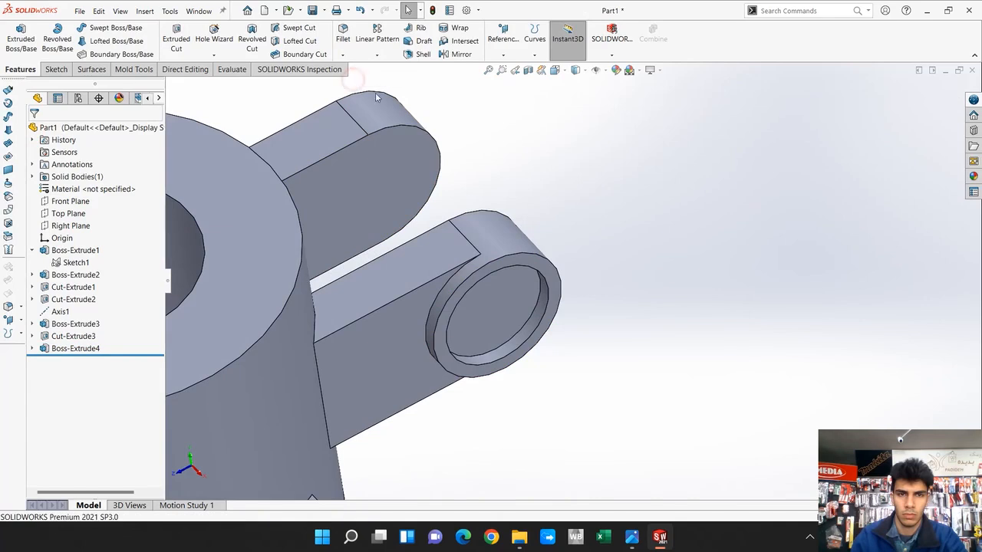
click(498, 264)
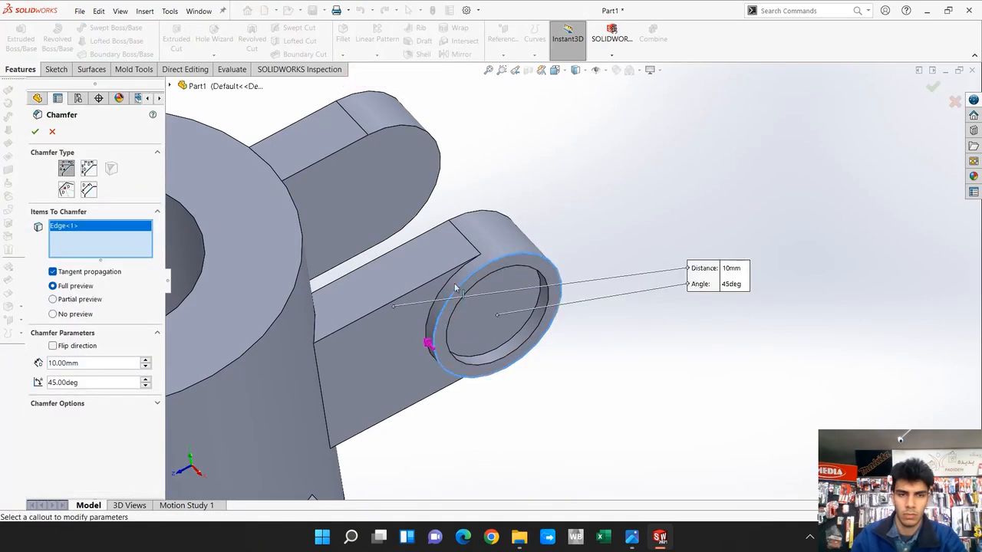
double_click(79, 362)
text(2)
key(Return)
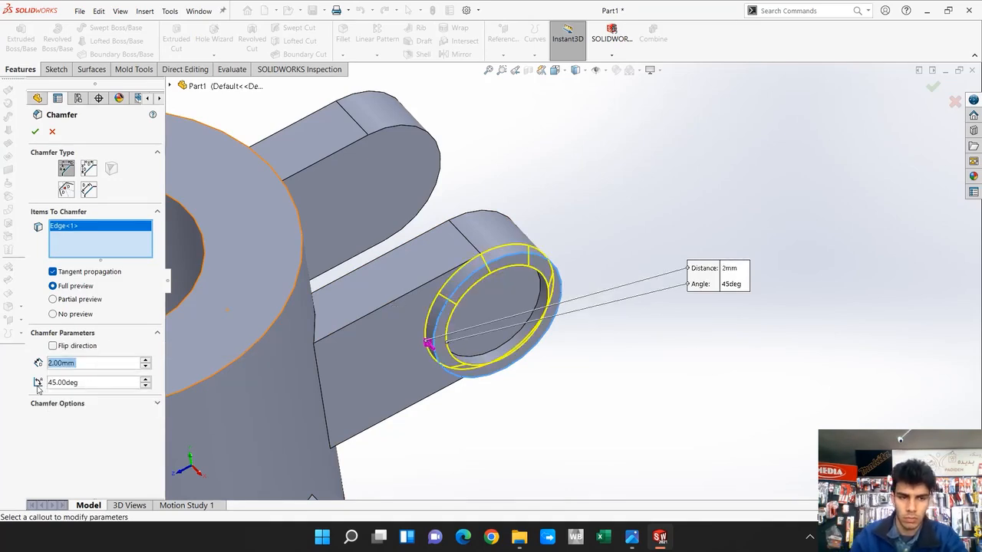
click(35, 133)
Step: Start a sketch on the circular face inside the lug's chamfered ring and draw a concentric circle about 10 mm in diameter
mouse_move(664, 375)
middle_down()
mouse_move(660, 324)
mouse_move(519, 345)
middle_up()
click(486, 341)
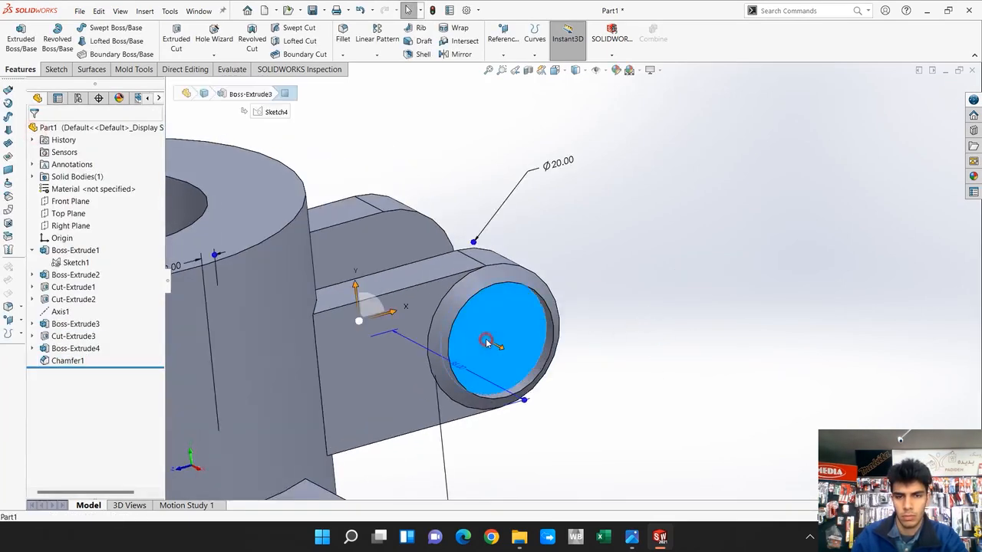
click(528, 309)
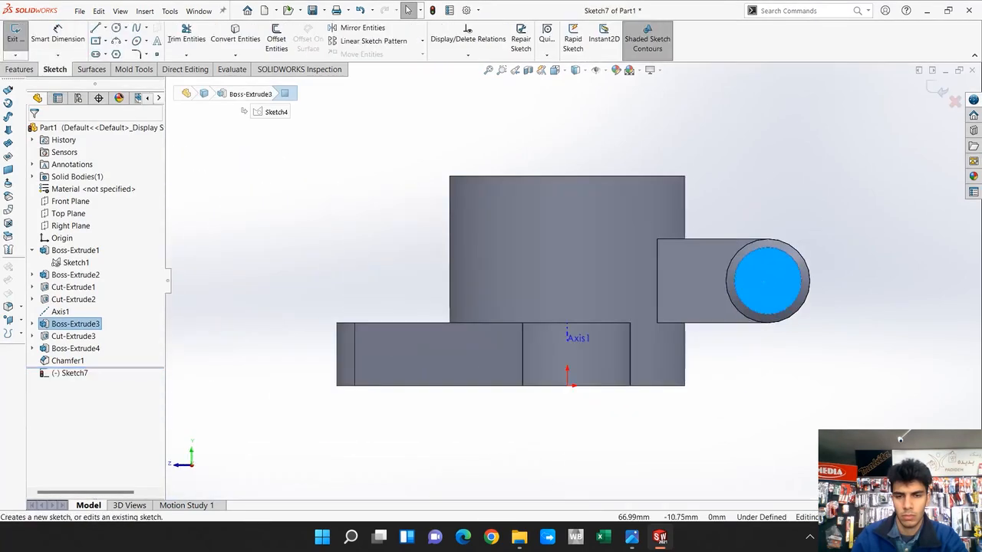
scroll(835, 290, down, 4)
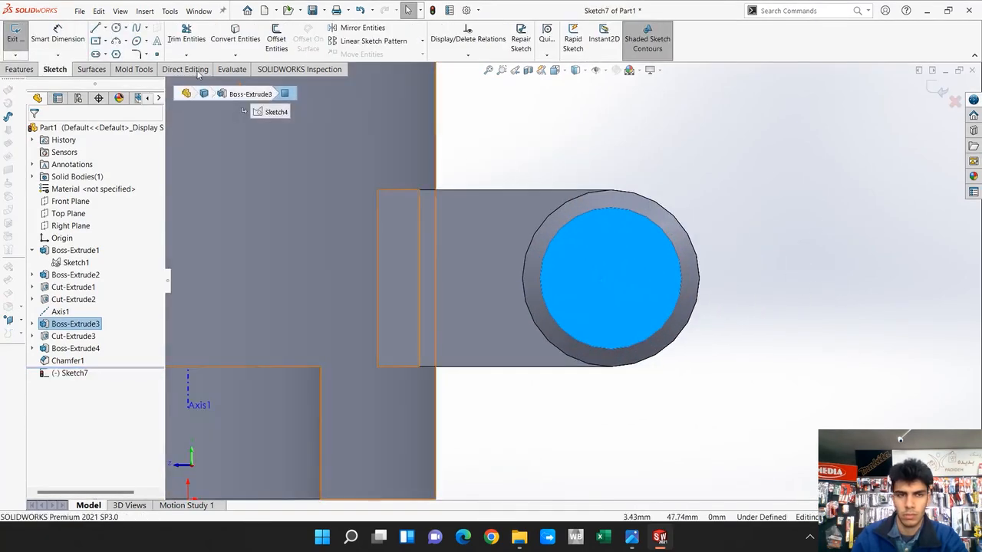
click(116, 29)
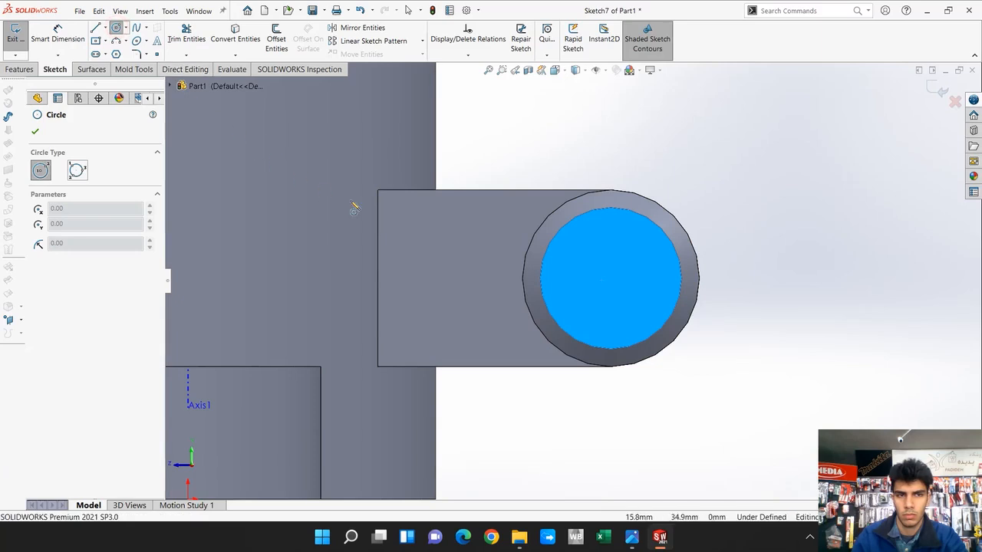
click(611, 279)
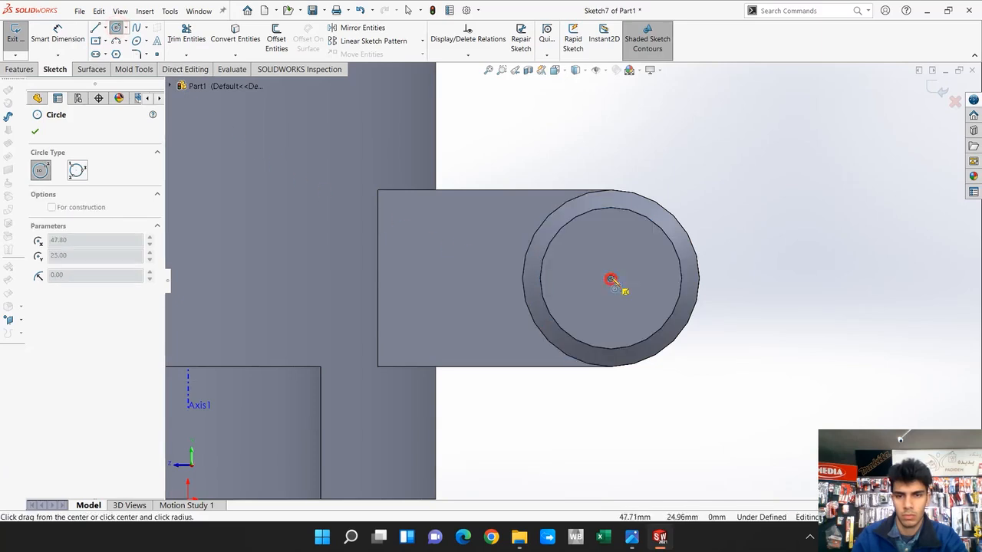
click(655, 266)
key(Escape)
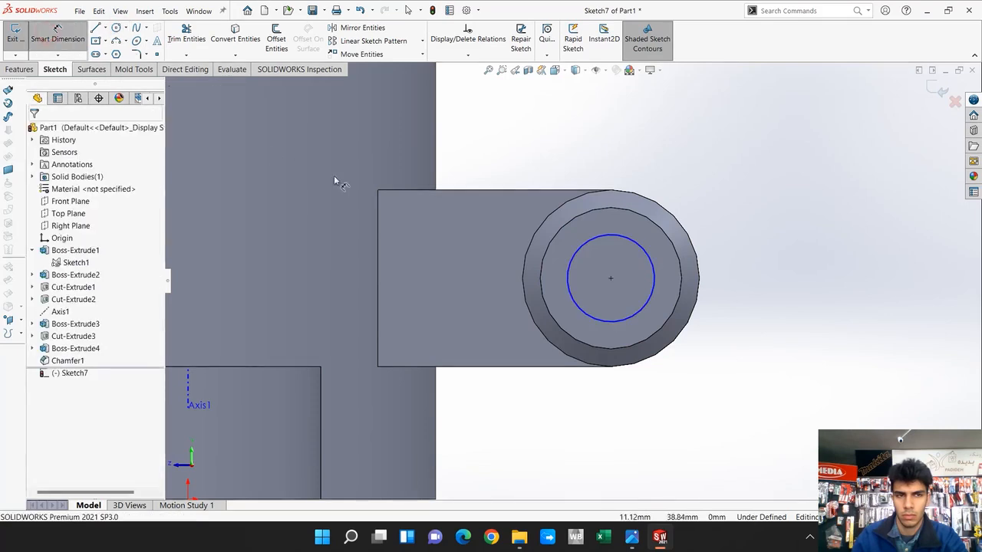
Step: Set the diameter of the sketched circle on the lug face to 12 mm
click(652, 266)
click(805, 268)
text(1)
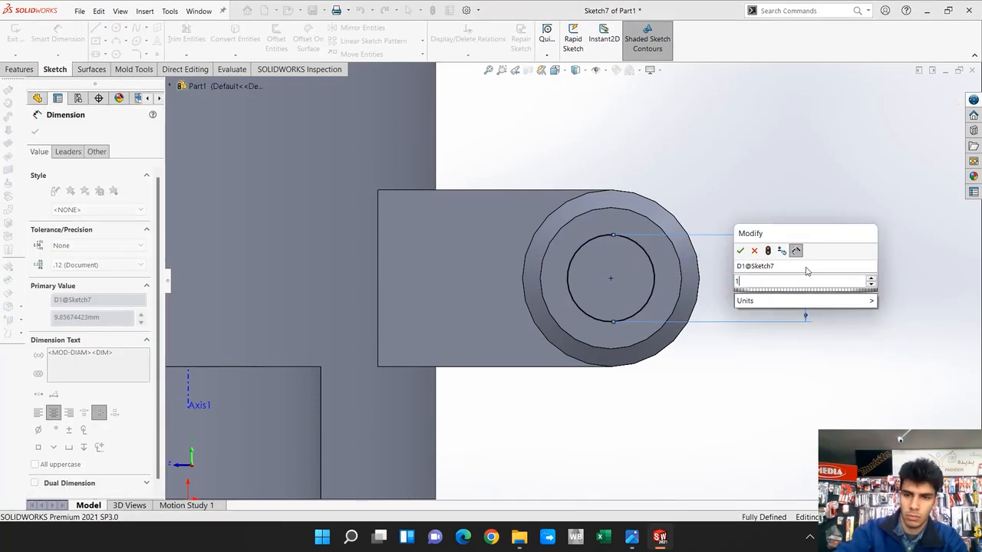
text(2)
key(Return)
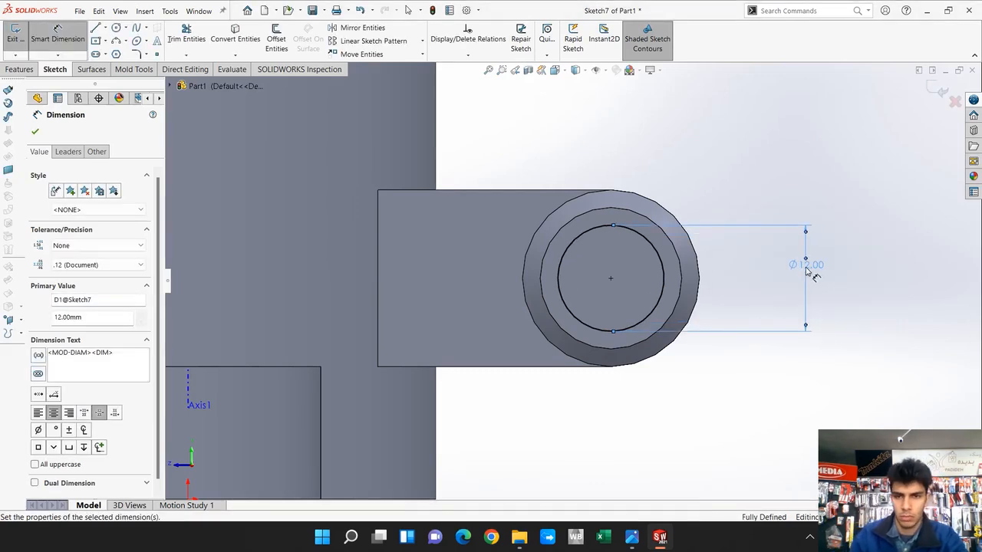
click(35, 133)
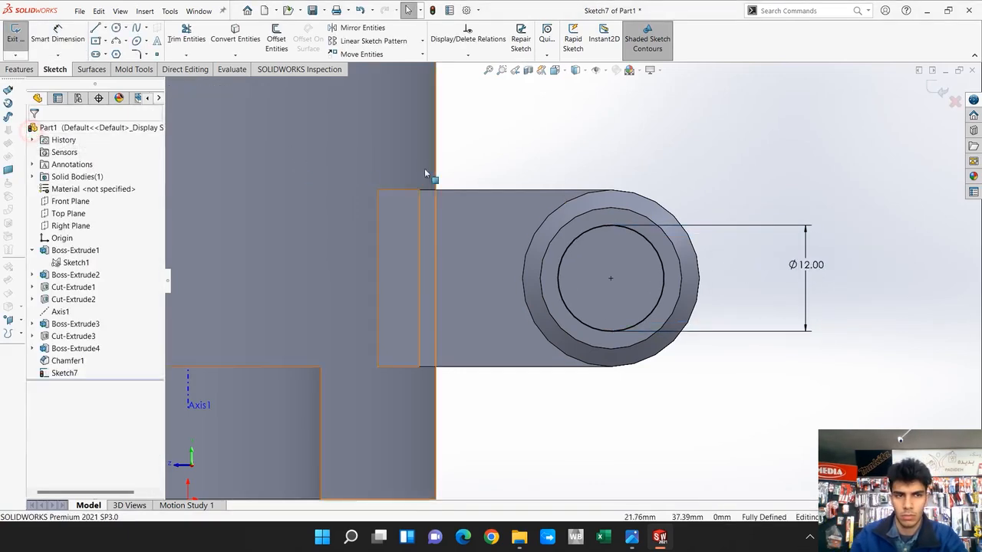
Step: Convert the chamfered ring's inner circular edge into the sketch and extrude the area between both circles 2 mm outward from the lug
click(651, 223)
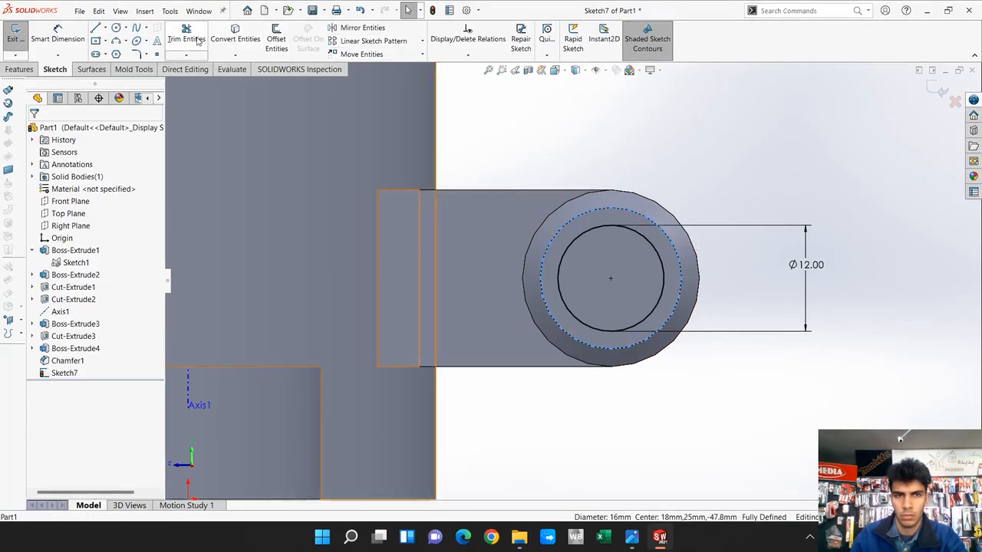
click(224, 39)
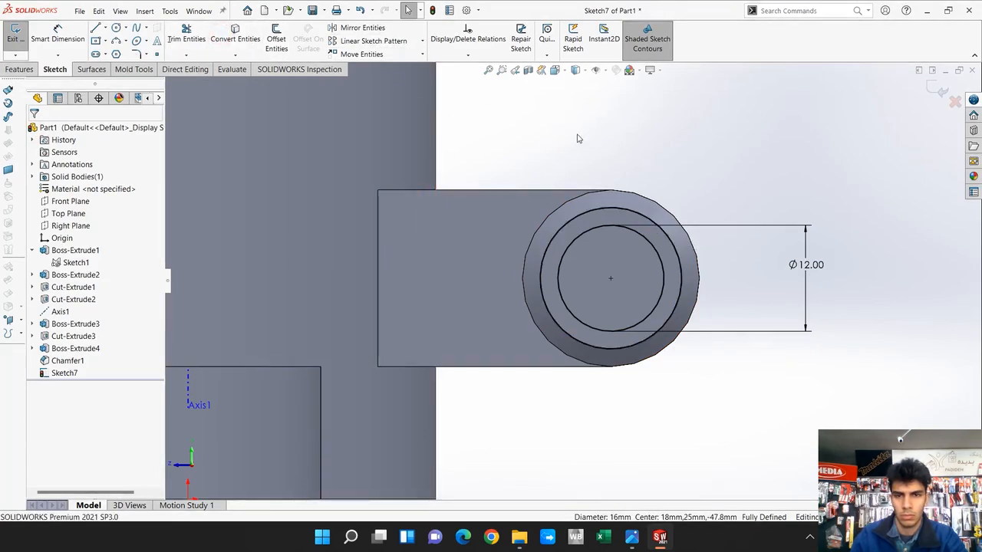
click(18, 70)
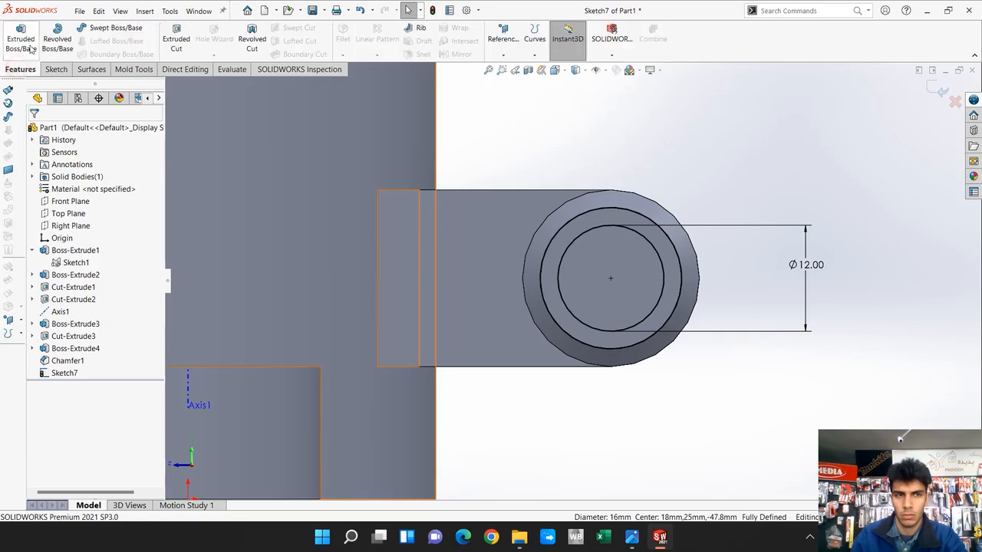
click(21, 38)
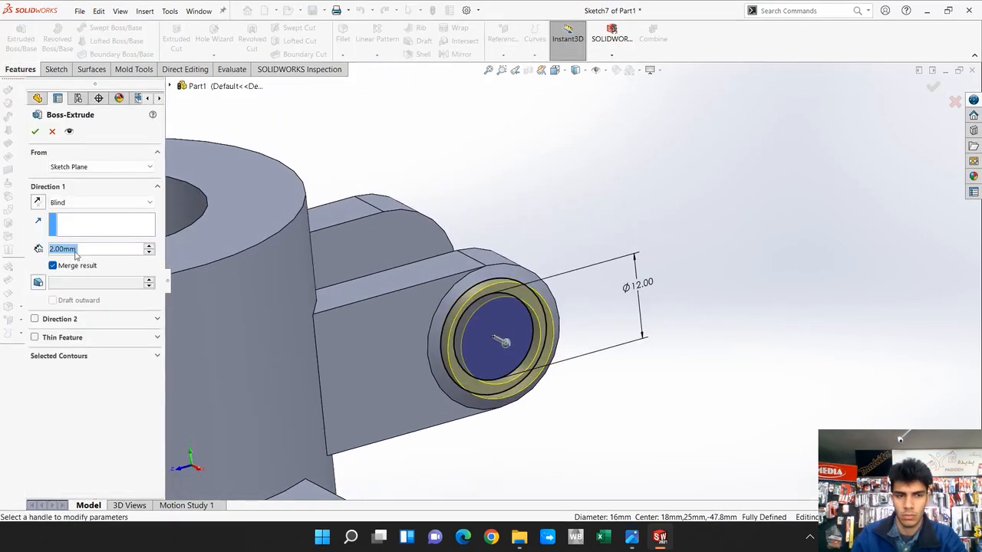
click(34, 134)
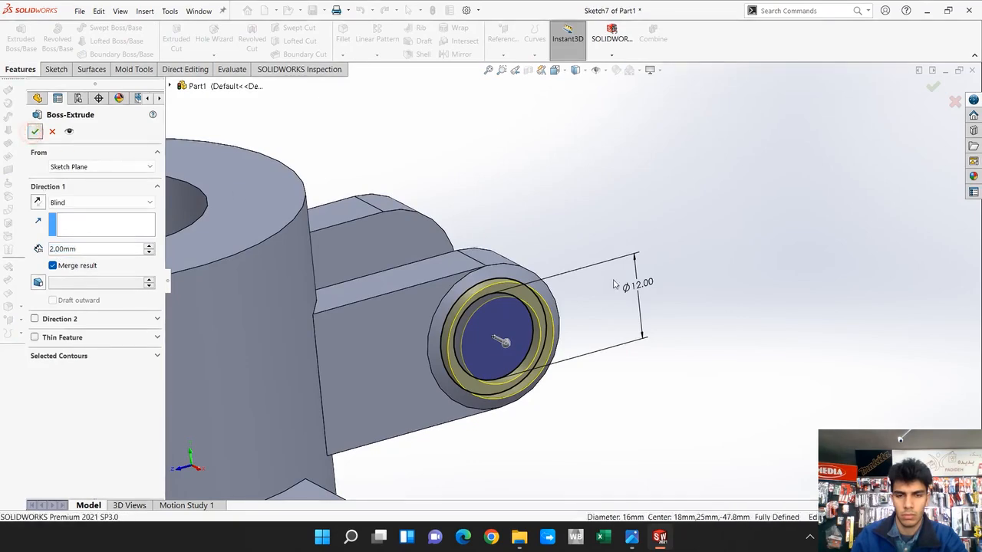
Step: Mirror Boss-Extrude4, Chamfer1 and Boss-Extrude5 about the Right Plane onto the opposite lug
middle_drag(686, 333, 603, 314)
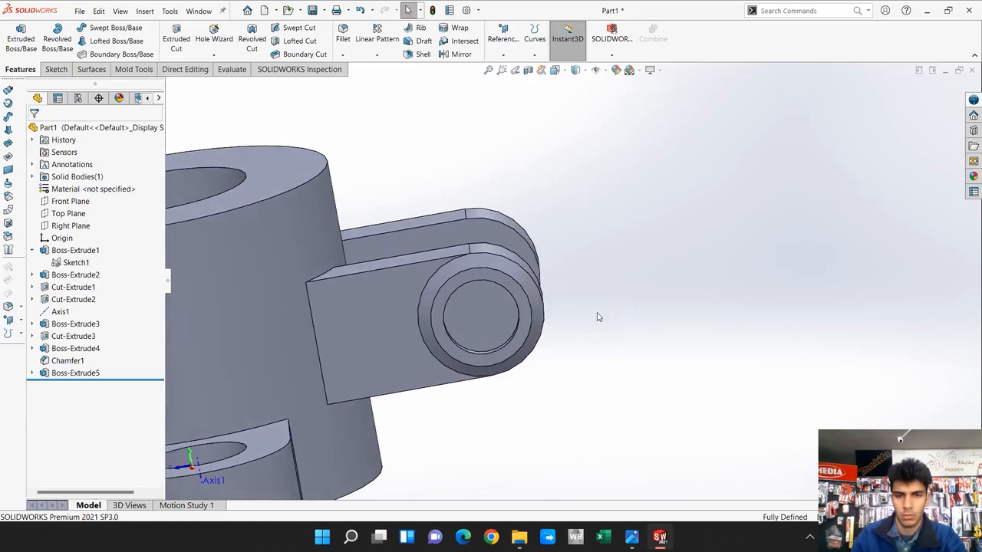
middle_drag(588, 265, 560, 341)
scroll(581, 353, up, 3)
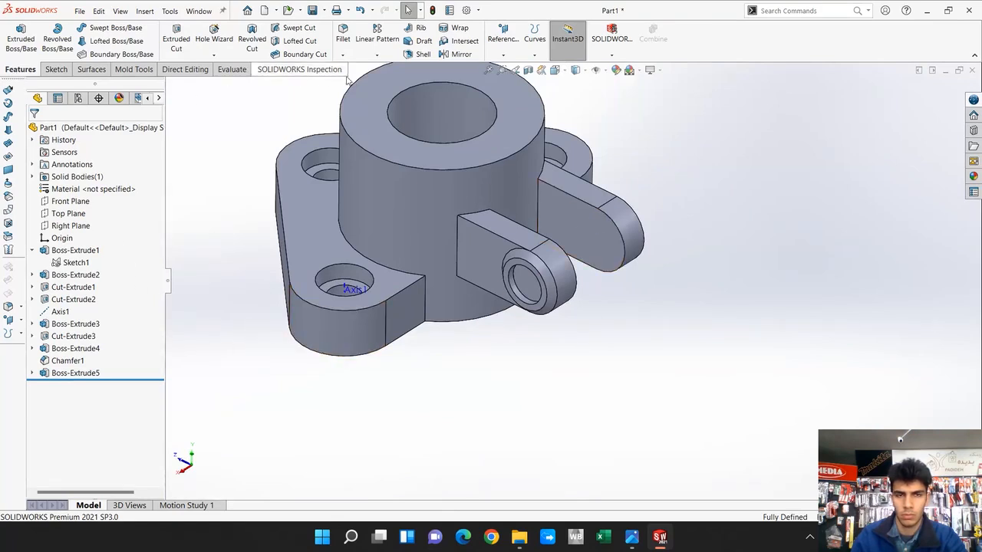
click(457, 53)
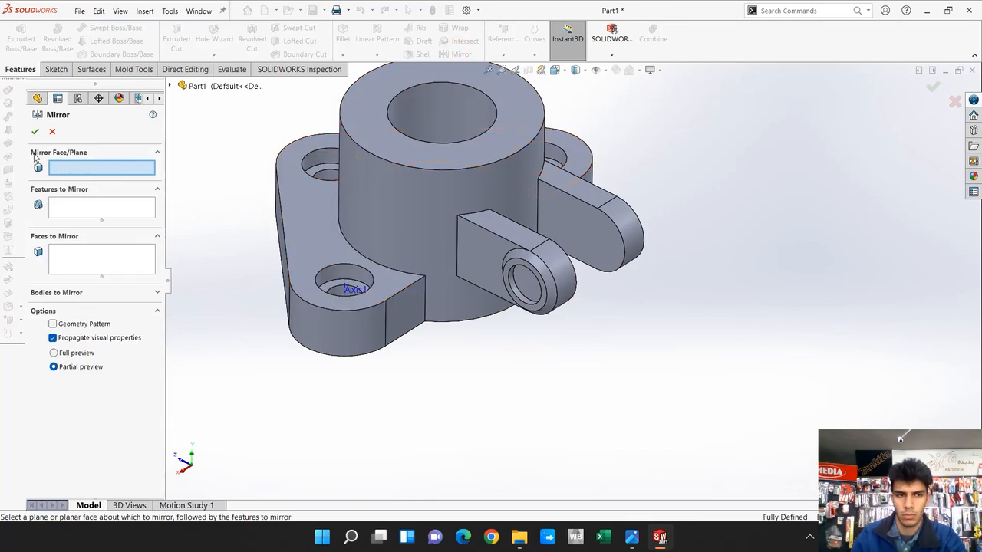
click(170, 85)
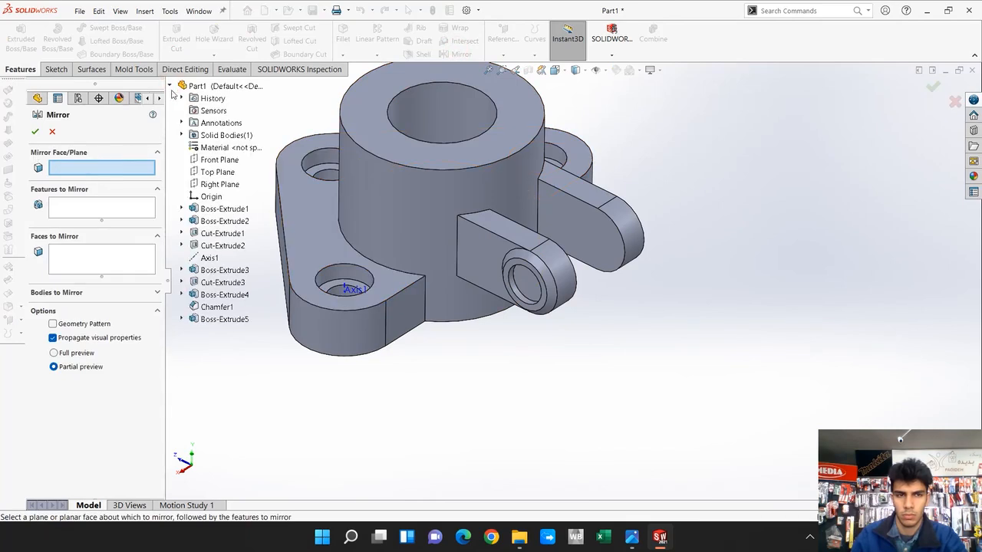
click(218, 184)
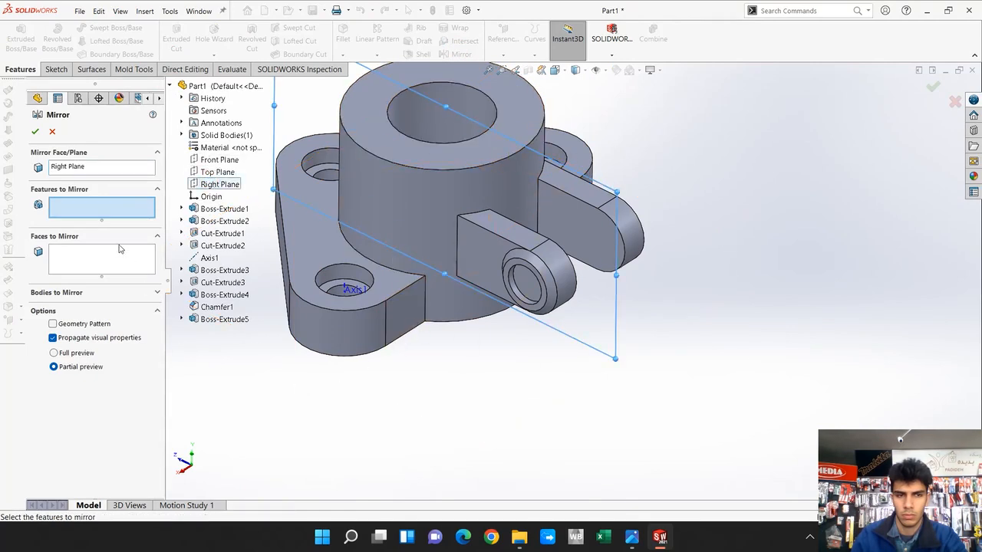
click(220, 296)
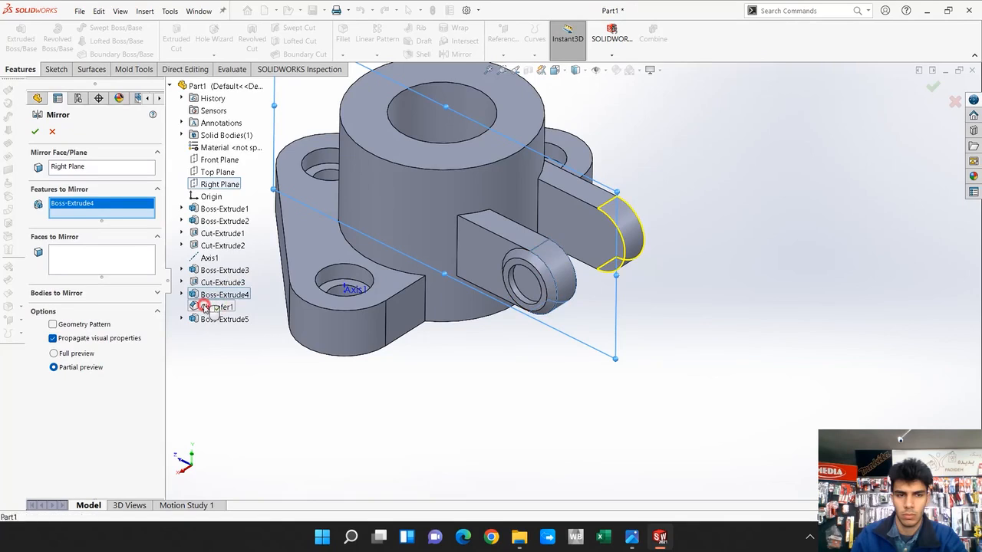
click(214, 308)
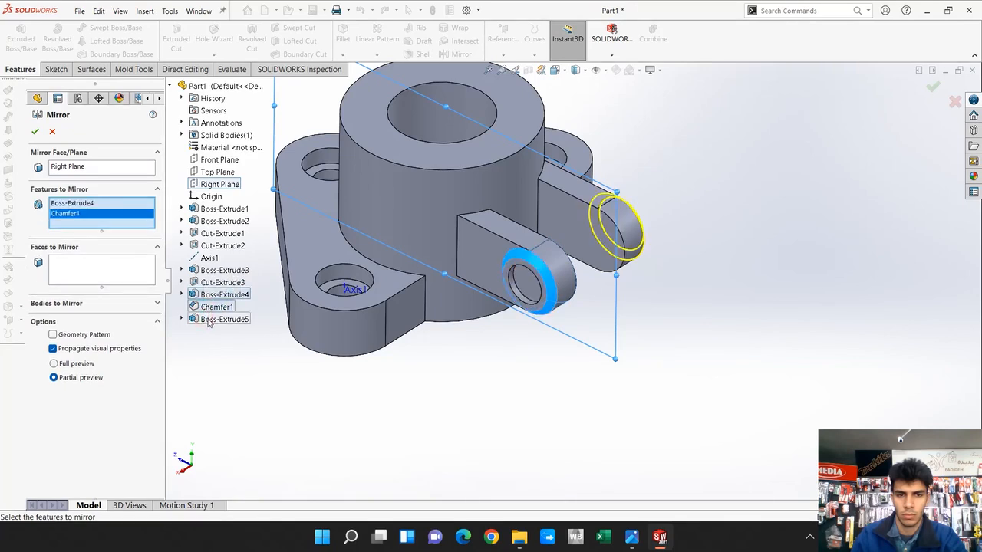
click(213, 321)
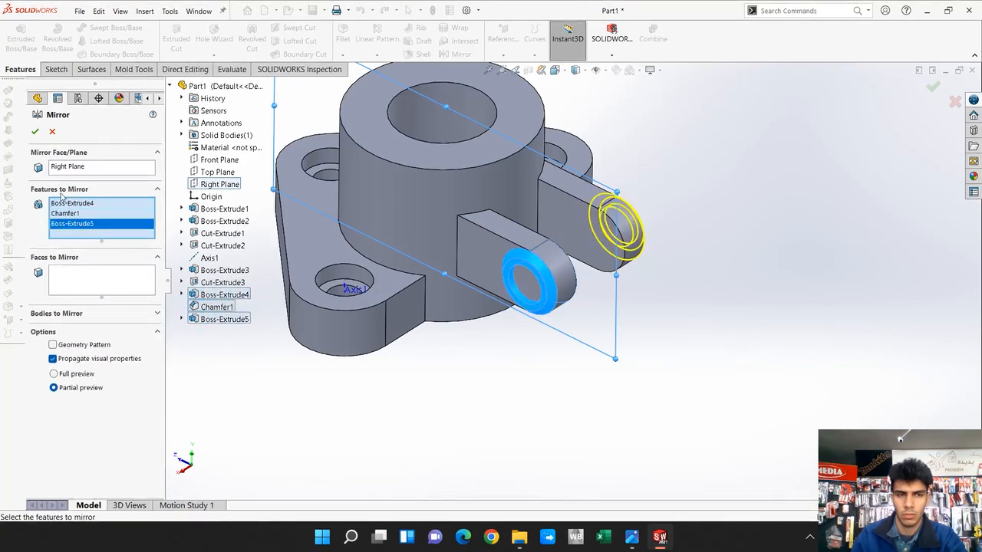
click(33, 132)
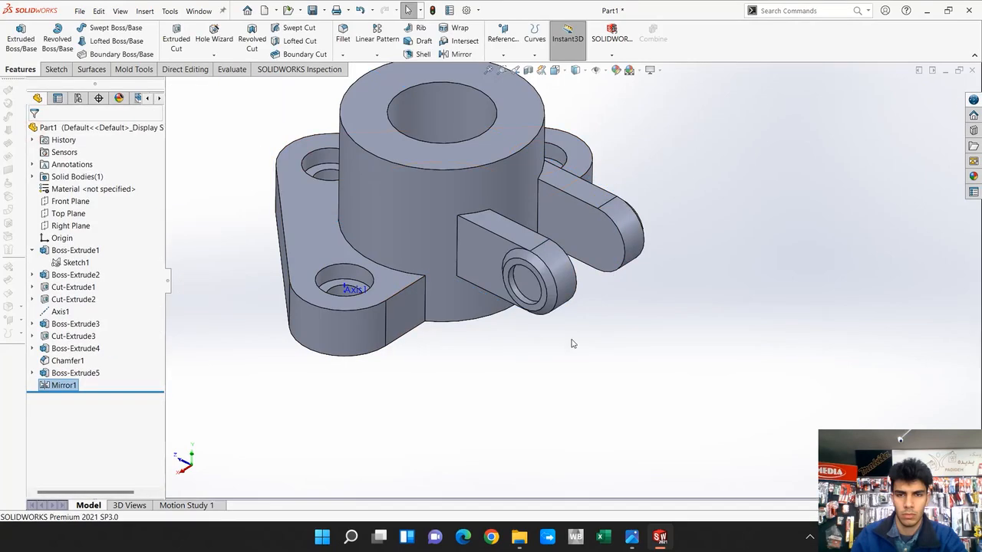
Step: Start a sketch on the recessed circular face of the lug and convert its 12 mm edge into a sketch circle
mouse_move(587, 333)
middle_down()
mouse_move(494, 350)
mouse_move(526, 388)
mouse_move(568, 401)
mouse_move(651, 344)
mouse_move(685, 407)
mouse_move(640, 412)
mouse_move(581, 329)
middle_up()
click(525, 286)
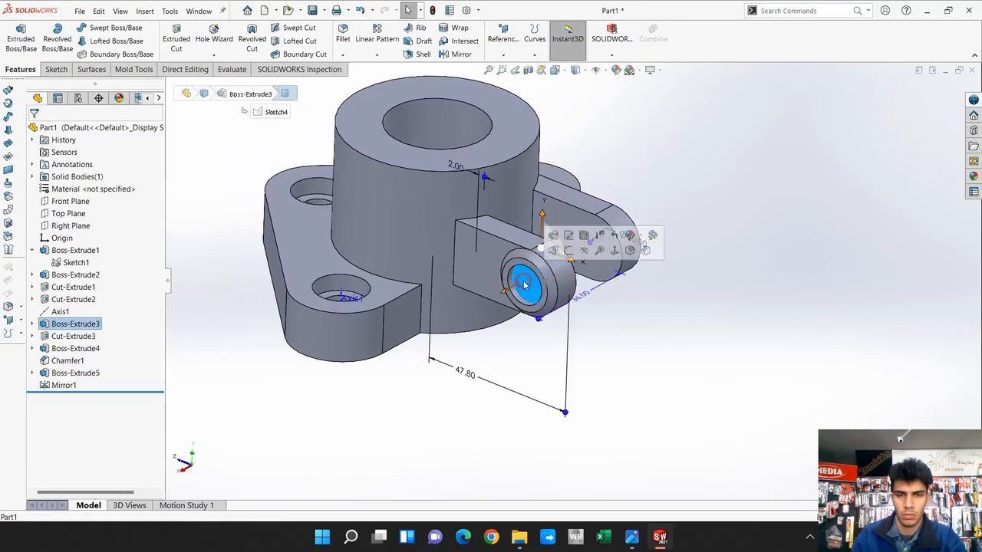
click(566, 252)
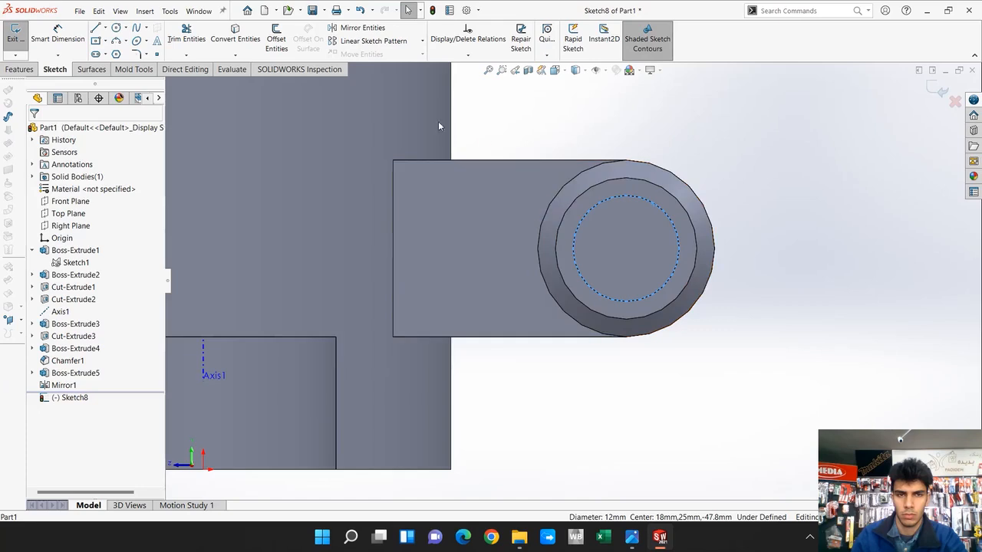
click(226, 34)
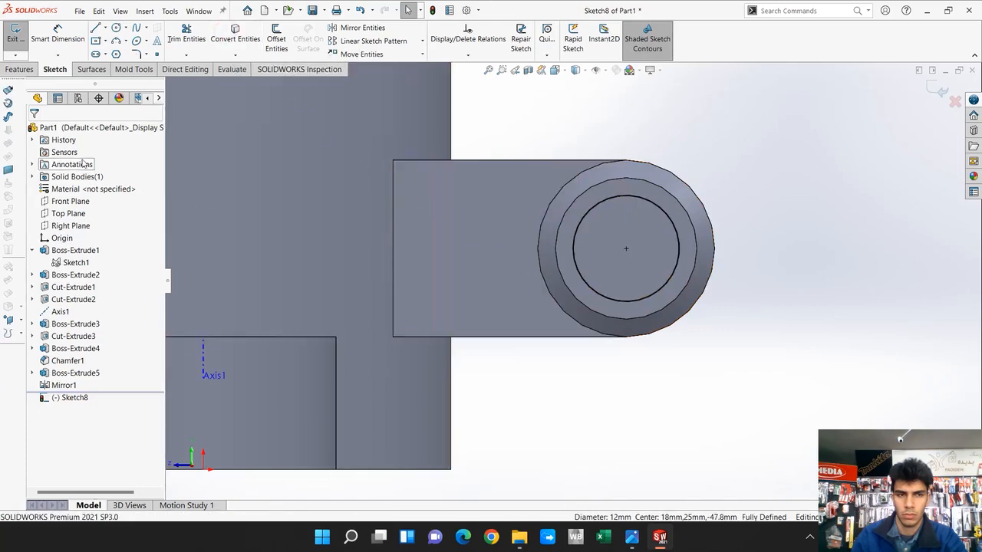
Step: Cut the 12 mm circle Through All so the hole passes through both lugs
click(23, 70)
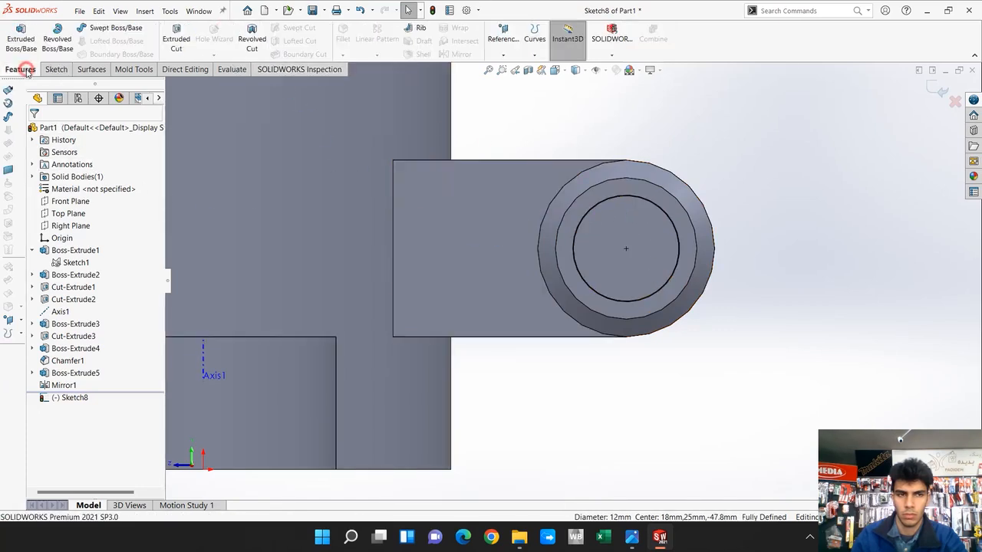
click(176, 39)
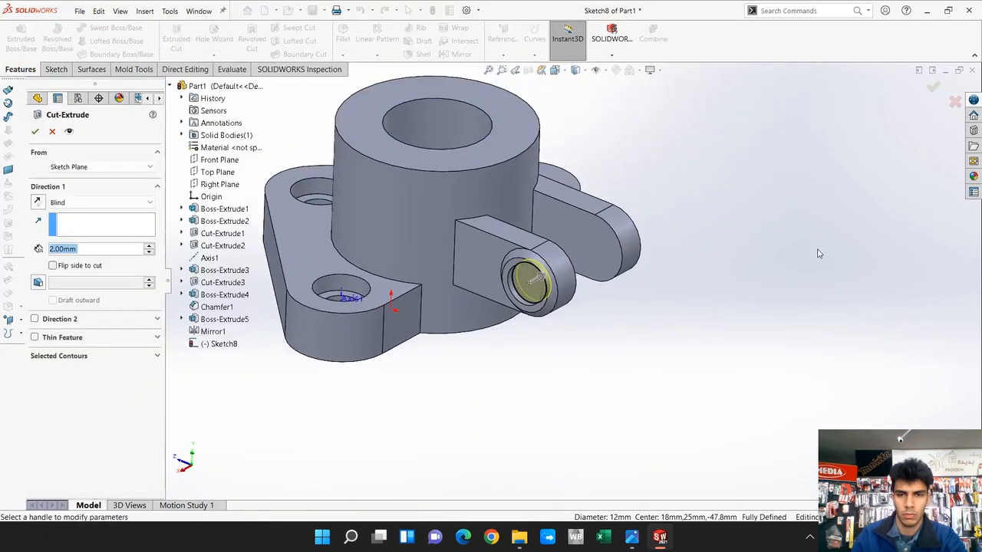
click(102, 203)
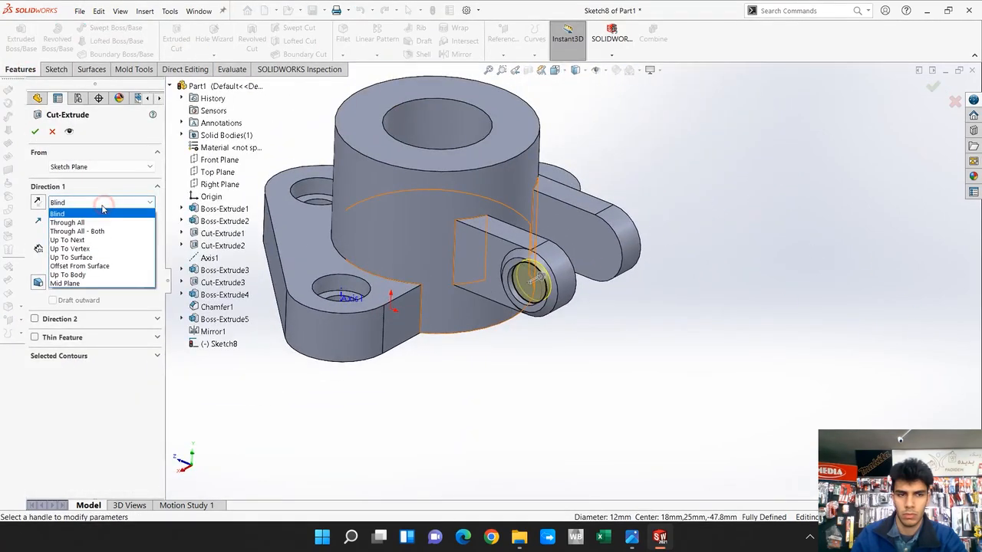
click(72, 222)
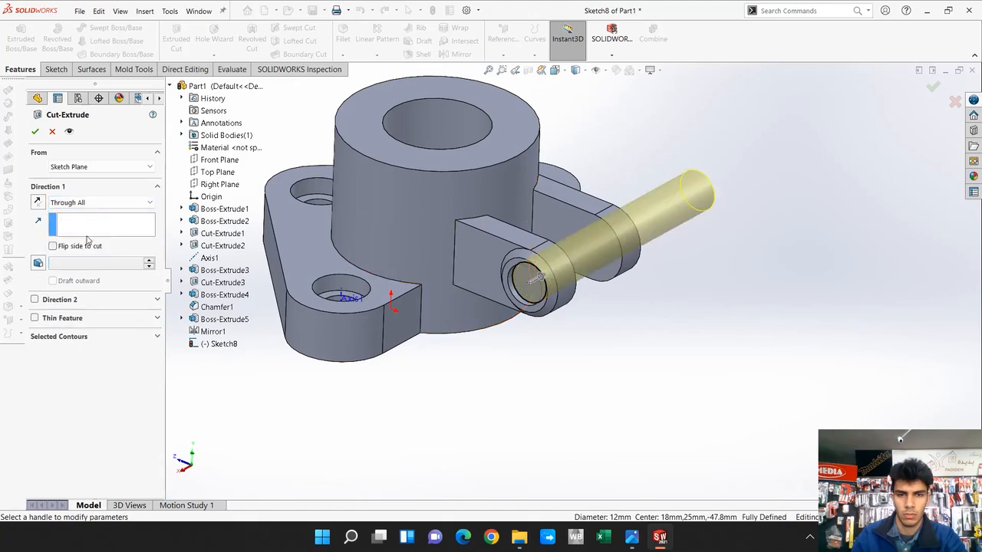
click(34, 132)
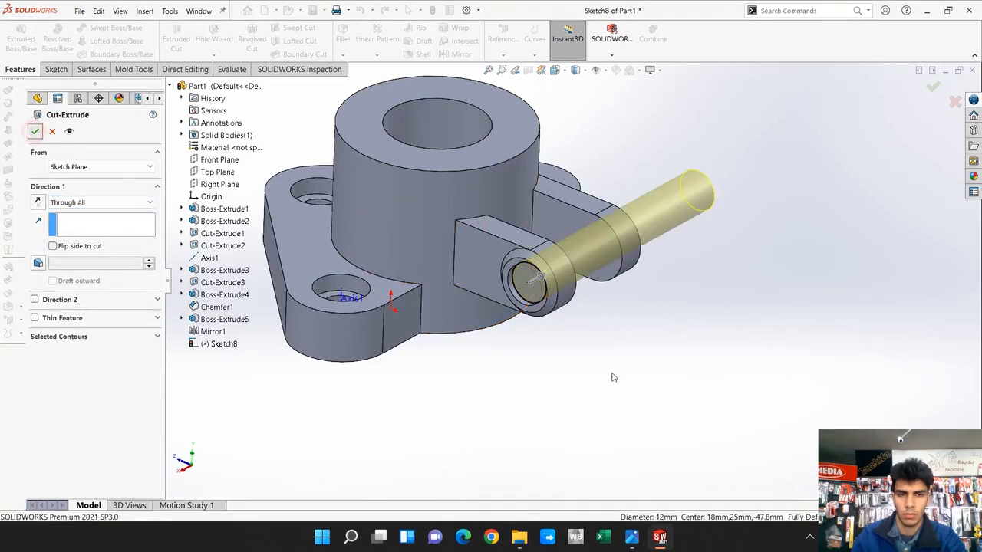
Step: Inspect the cut lugs, examine the views and radius dimensions in reference drawing 8.1.JPG, and return to SOLIDWORKS
scroll(596, 307, up, 4)
scroll(632, 283, down, 3)
middle_drag(650, 293, 662, 279)
middle_drag(714, 294, 451, 468)
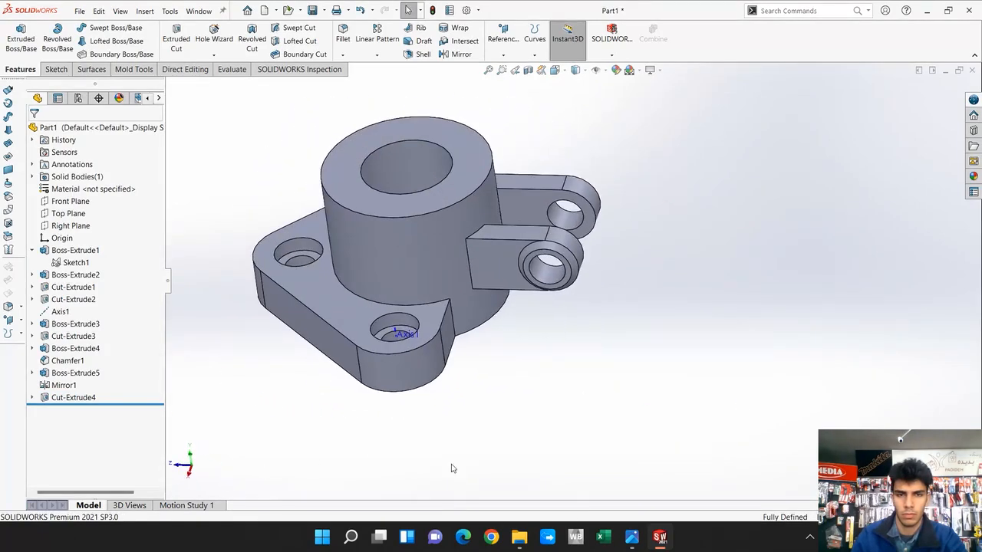
click(629, 537)
scroll(308, 366, up, 5)
drag(336, 317, 381, 327)
drag(355, 290, 362, 300)
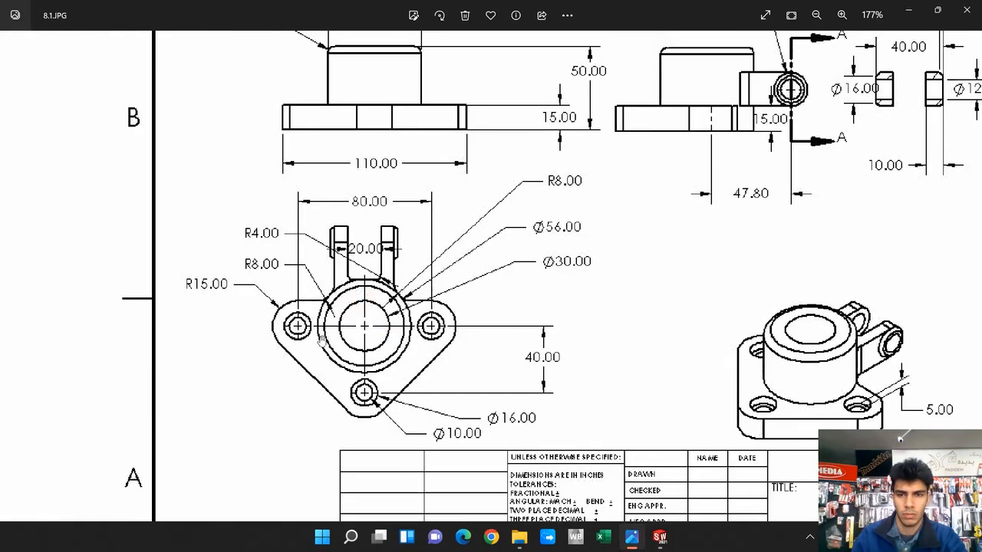
scroll(368, 339, down, 4)
scroll(299, 144, up, 3)
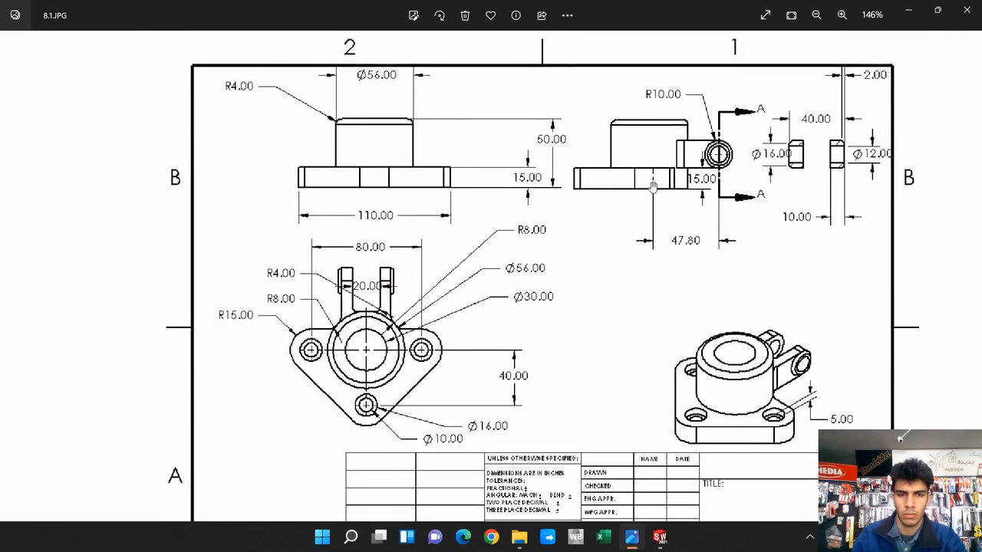
click(909, 17)
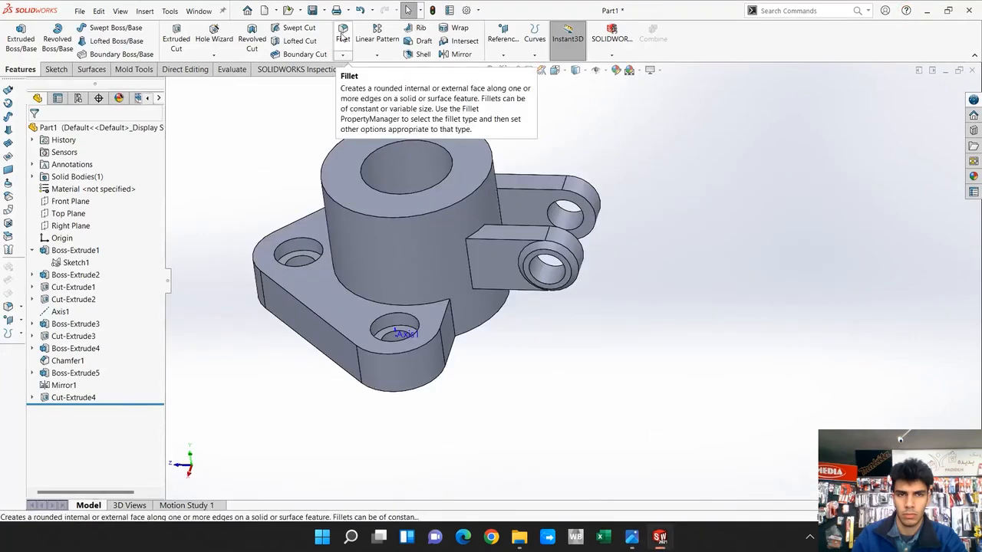
Step: Fillet the cylinder's top outer edge and the two inner edges where the lugs meet the cylinder with a 4 mm radius
click(342, 37)
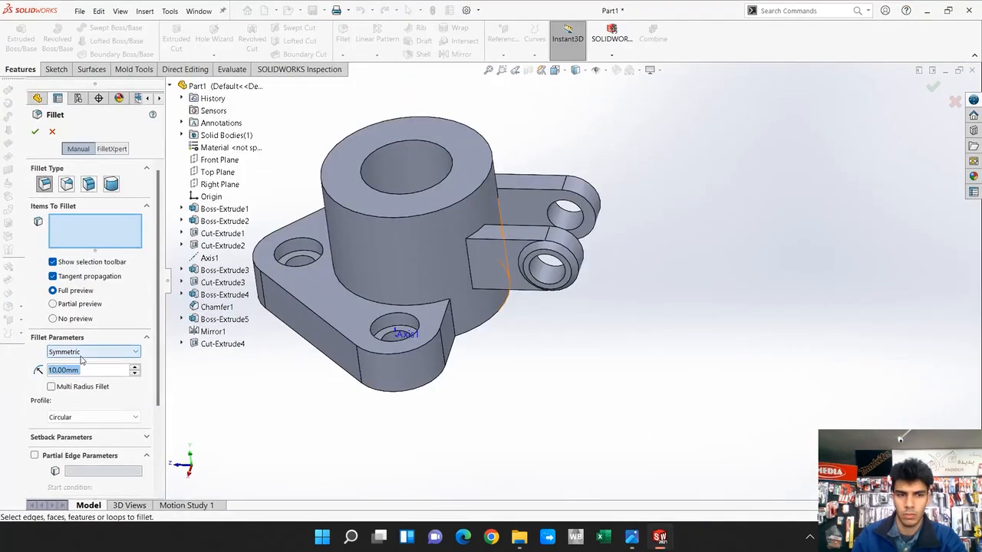
text(4)
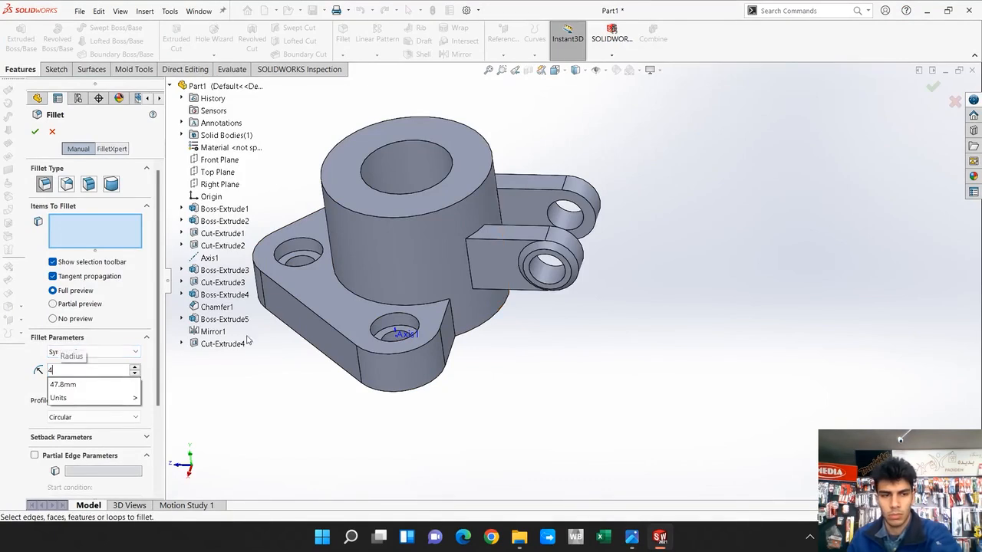
click(417, 215)
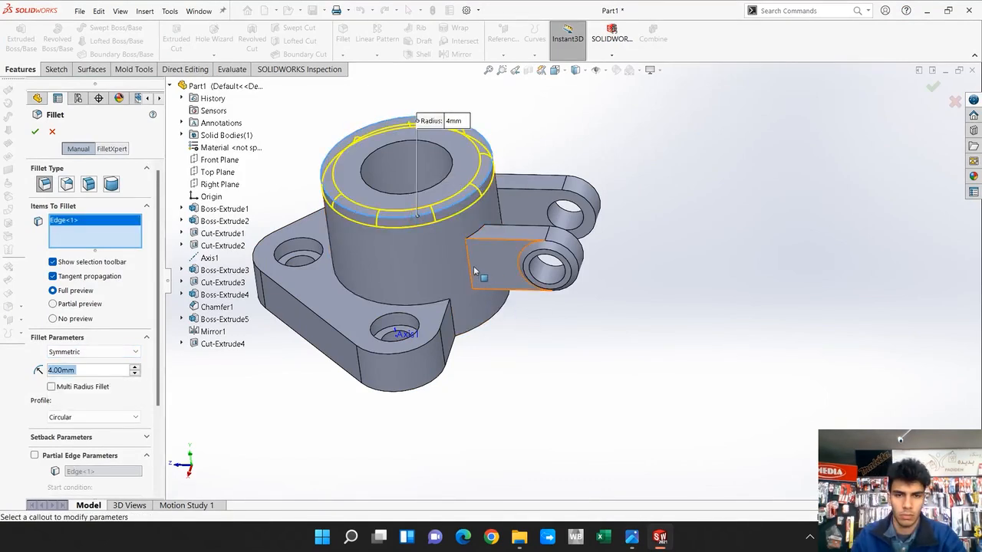
middle_drag(670, 288, 499, 250)
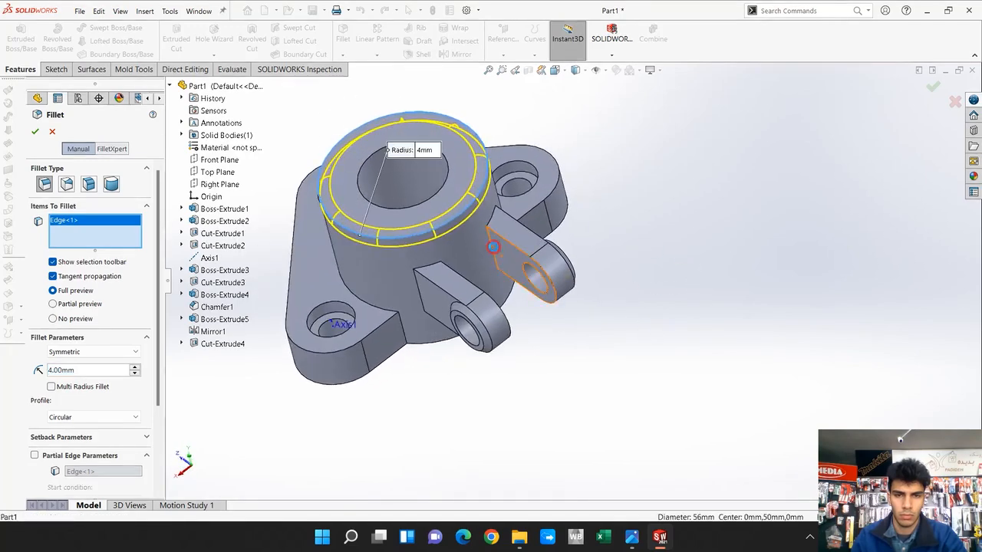
click(495, 250)
mouse_move(495, 251)
middle_down()
mouse_move(621, 321)
mouse_move(593, 373)
mouse_move(500, 251)
middle_up()
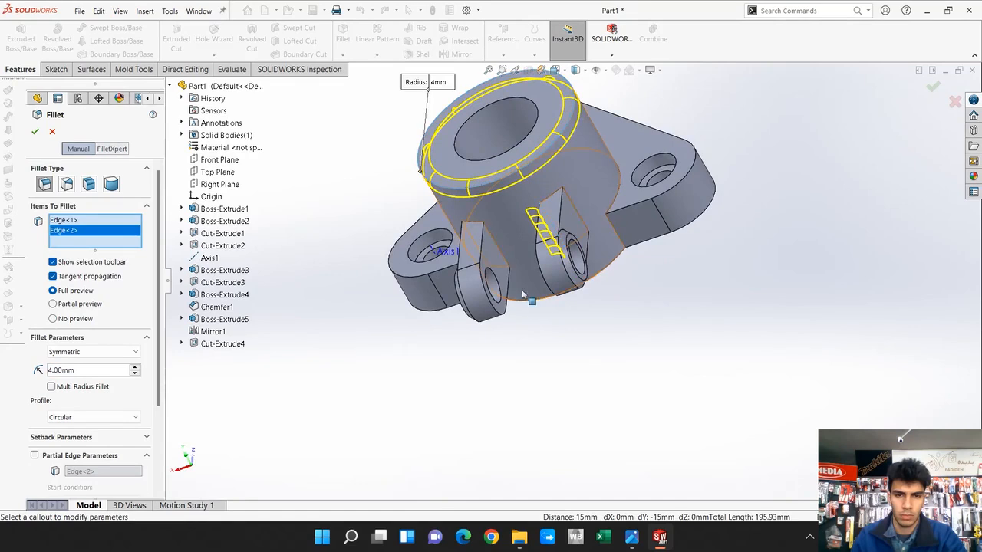
click(499, 250)
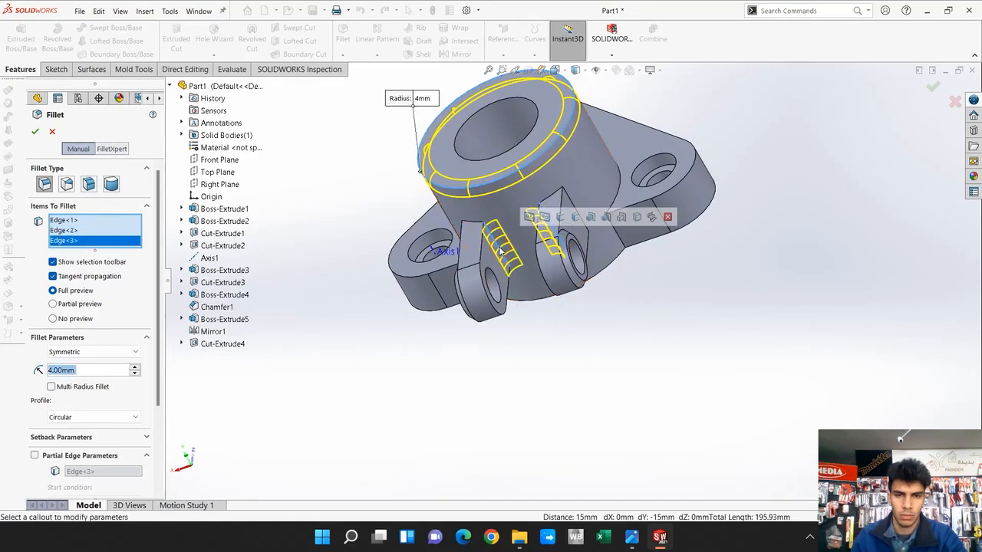
click(35, 132)
Step: Fillet the two outer vertical edges where the lugs meet the cylinder with an 8 mm radius
middle_drag(559, 374, 620, 286)
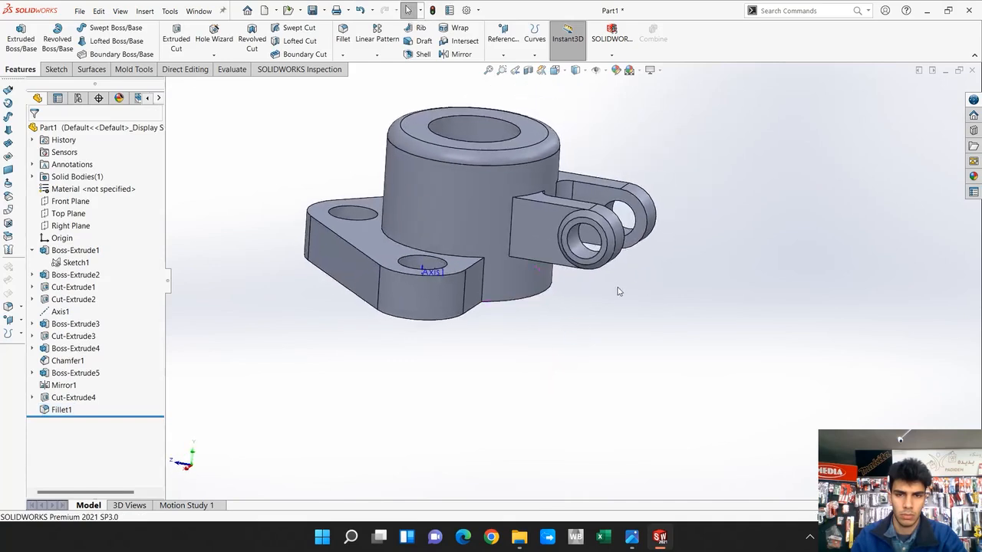
click(343, 34)
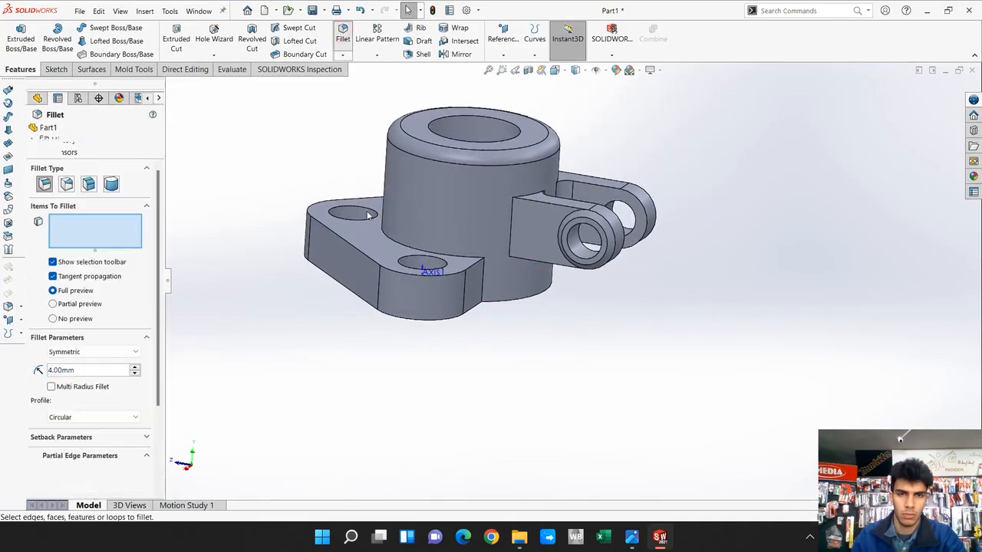
click(511, 225)
middle_drag(681, 353, 462, 258)
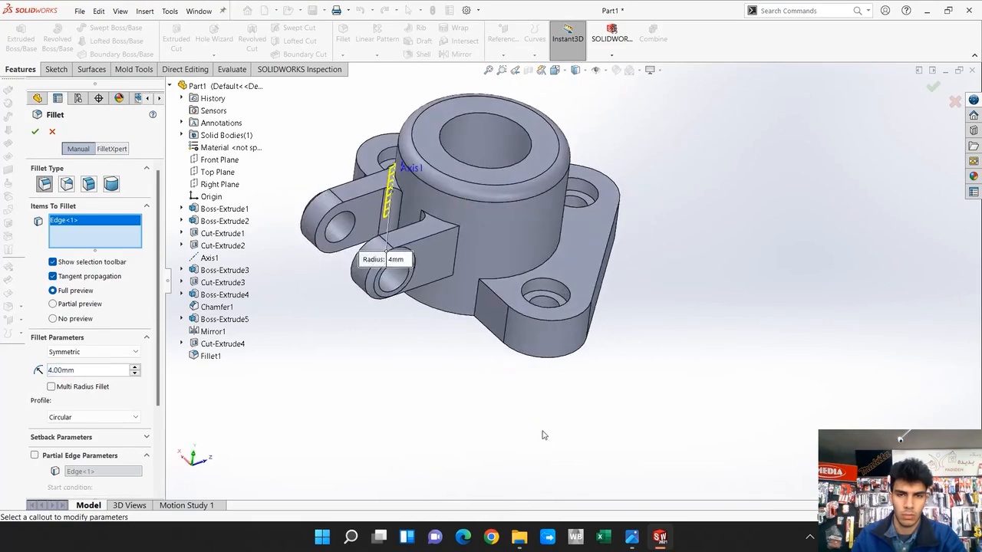
click(458, 255)
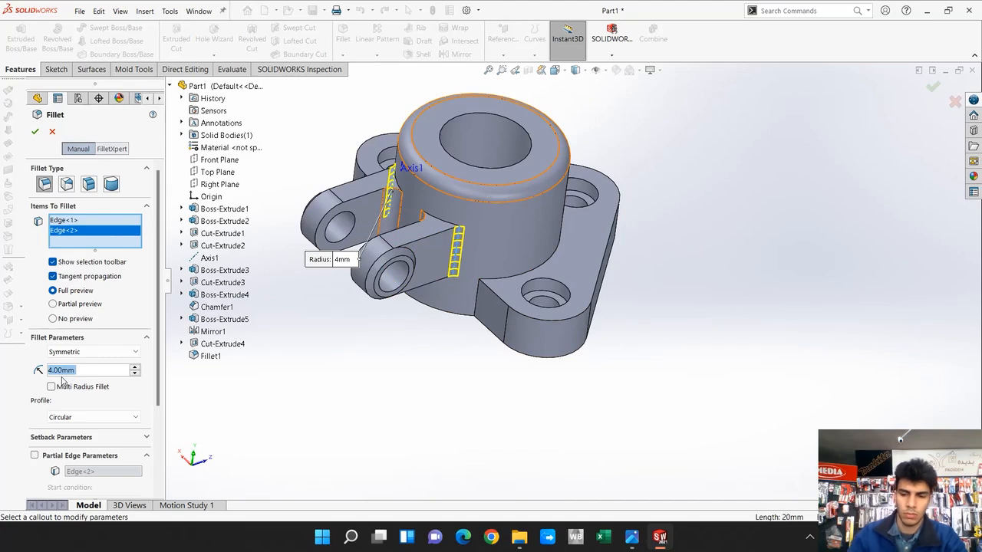
text(8)
key(Return)
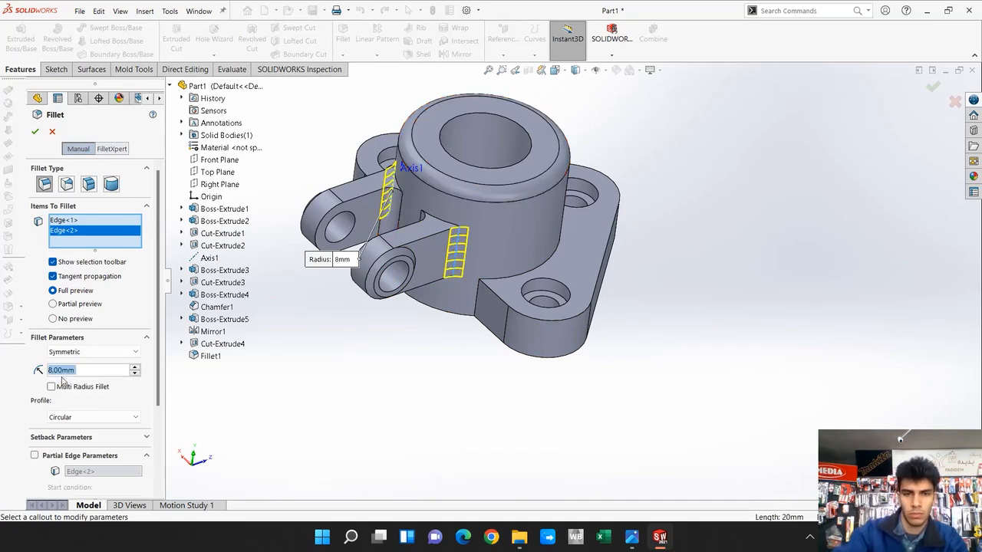
key(Return)
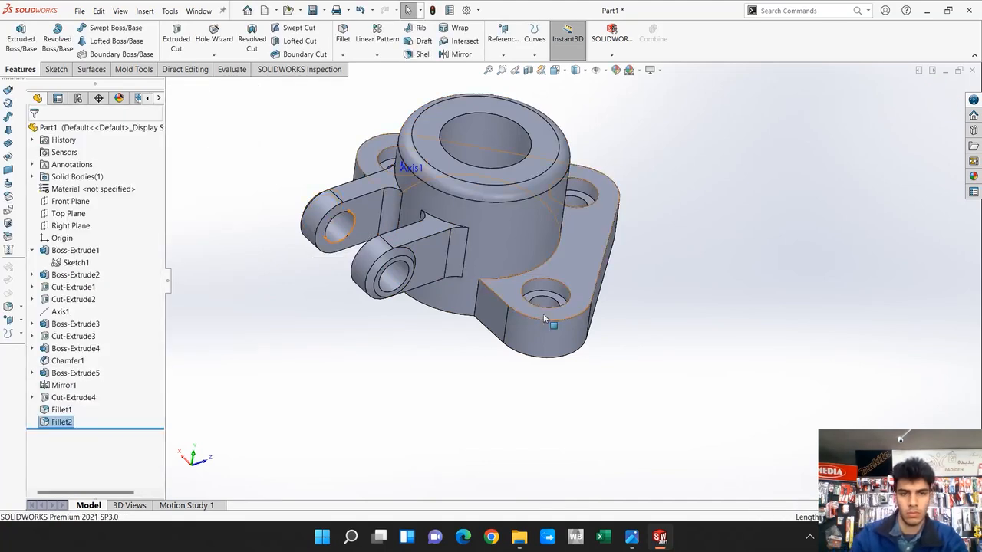
click(483, 381)
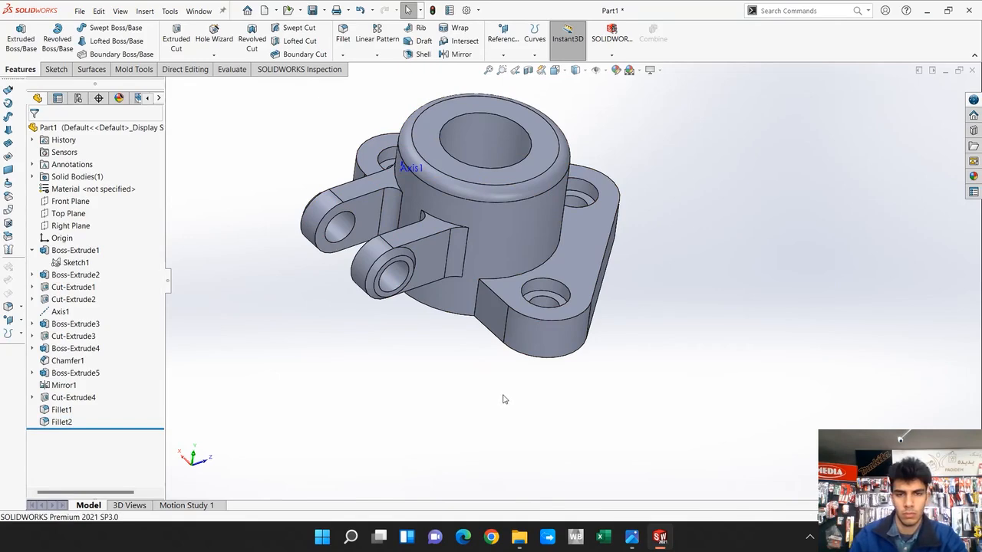